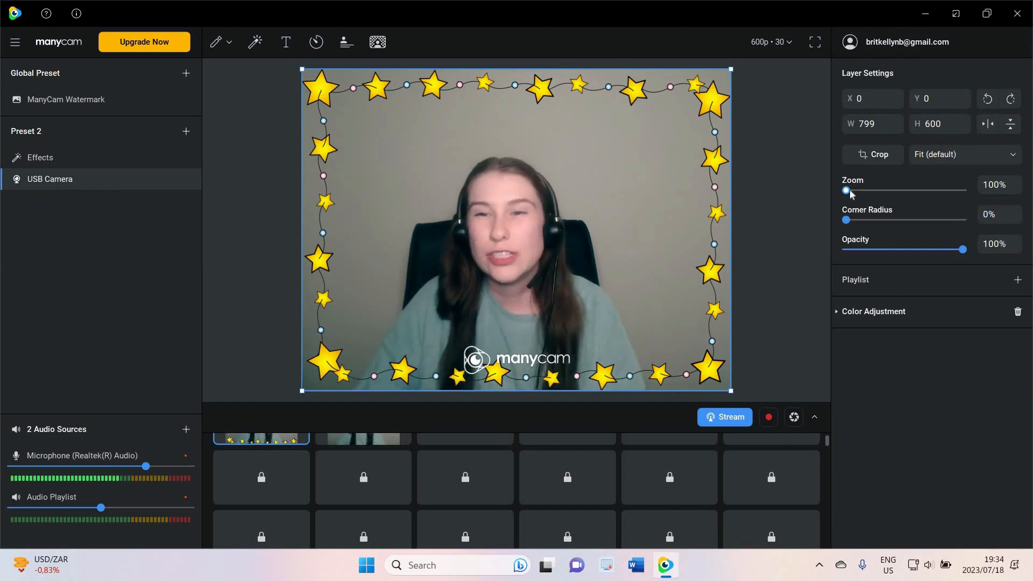
# Try rounding the camera layer's corners with a corner radius of 85%
pyautogui.moveTo(846, 190)
pyautogui.mouseDown()
pyautogui.moveTo(864, 193)
pyautogui.moveTo(829, 196)
pyautogui.mouseUp()
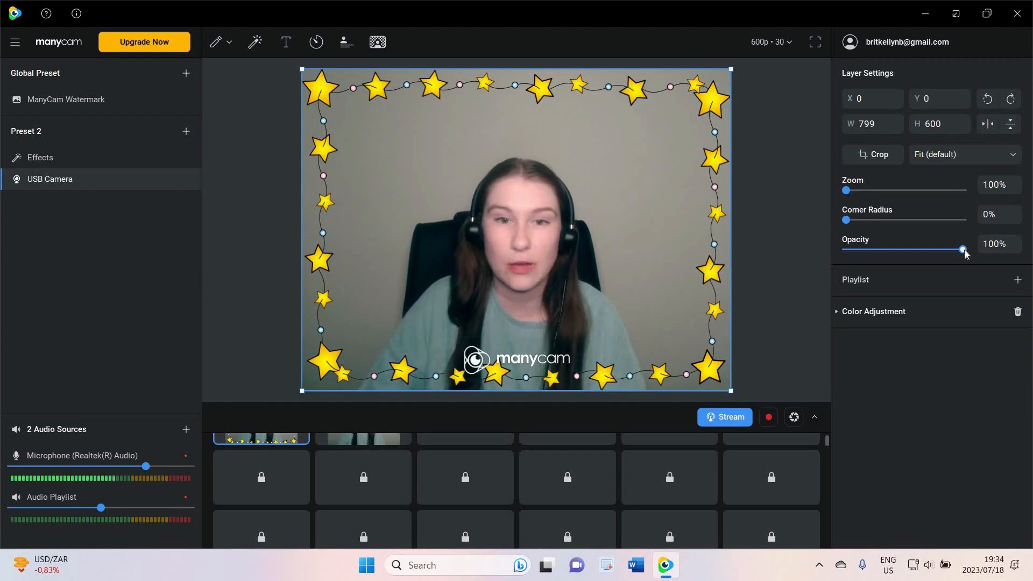
pyautogui.moveTo(963, 249)
pyautogui.mouseDown()
pyautogui.moveTo(909, 250)
pyautogui.moveTo(983, 243)
pyautogui.mouseUp()
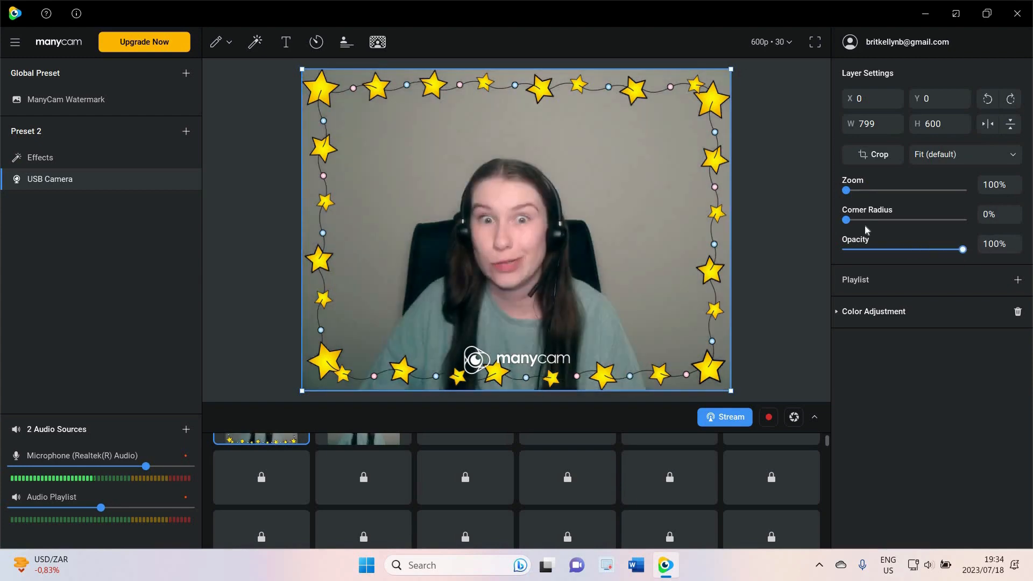
pyautogui.moveTo(849, 219); pyautogui.dragTo(946, 223)
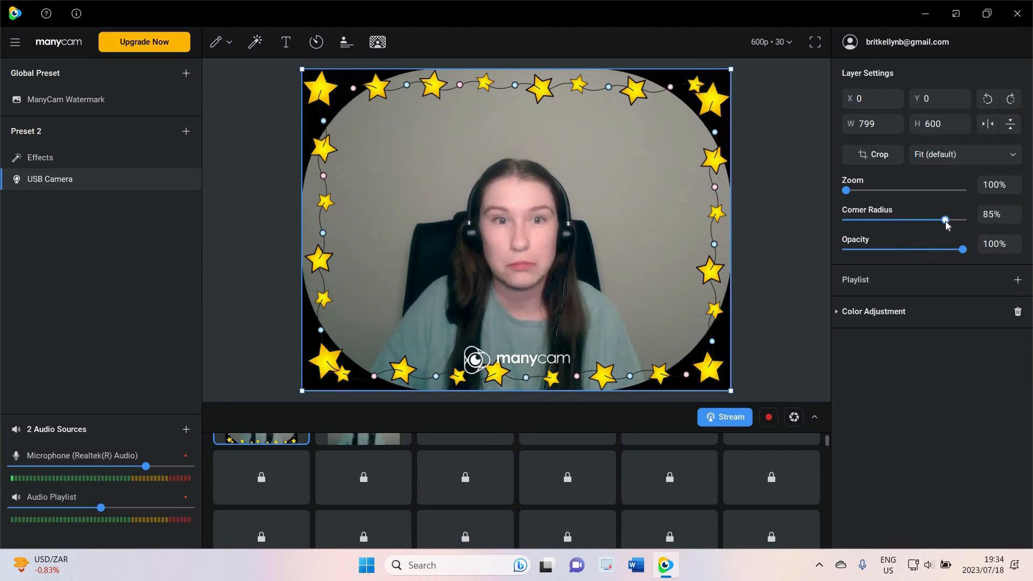
pyautogui.click(848, 220)
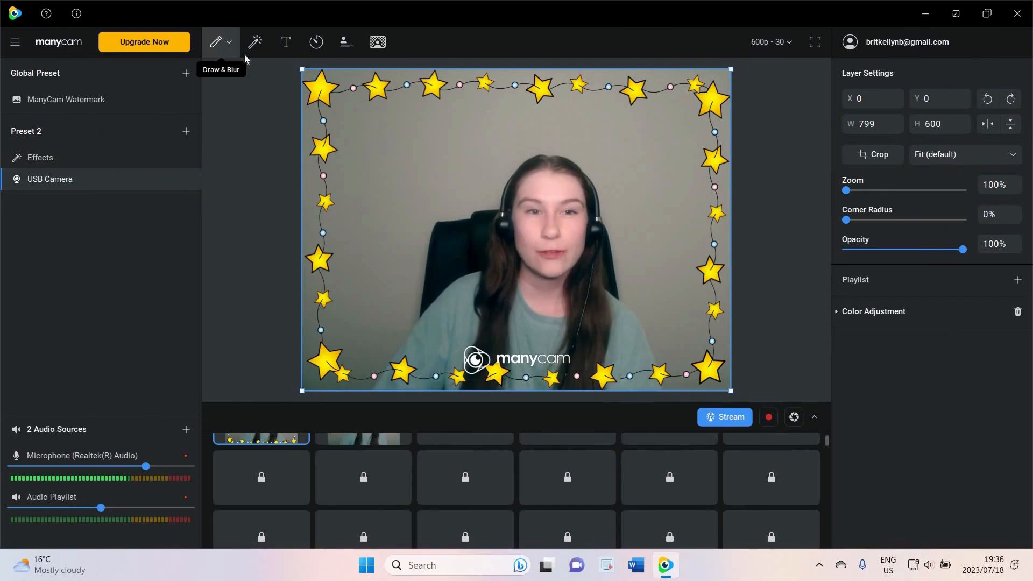
# Apply a blur to the webcam image with the Draw & Blur tool and remove it
pyautogui.click(217, 42)
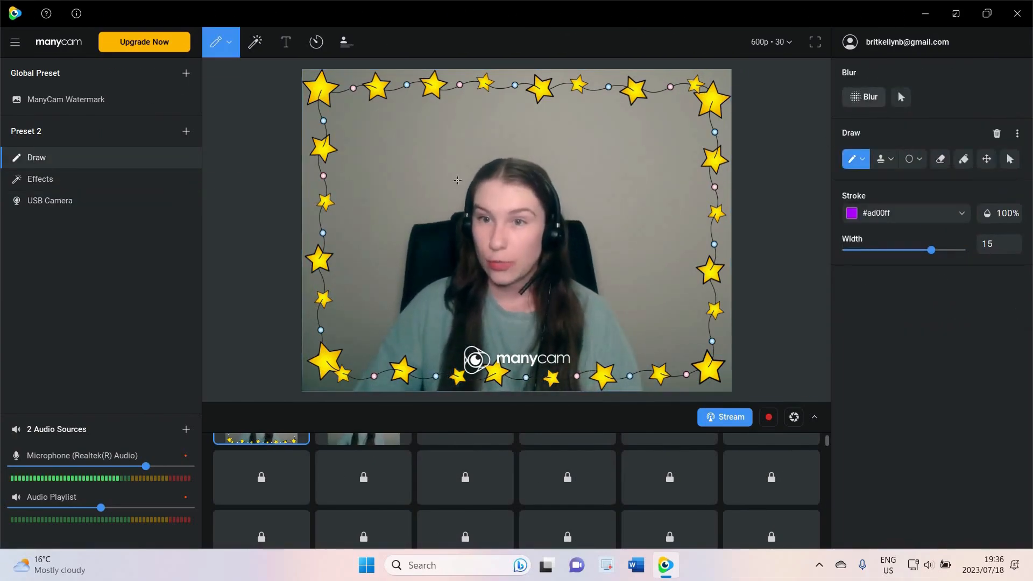
pyautogui.click(862, 98)
pyautogui.moveTo(406, 155); pyautogui.dragTo(615, 299)
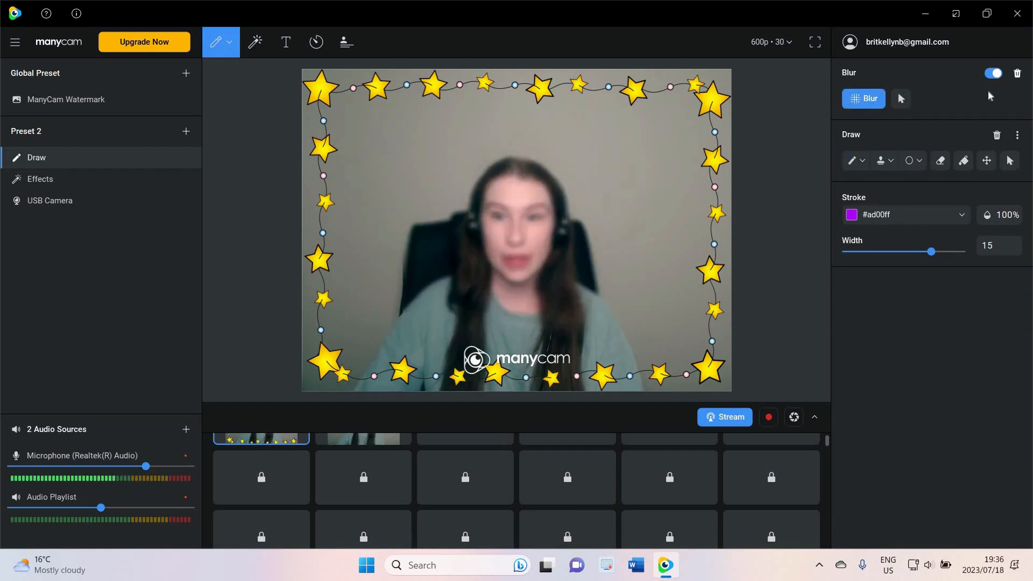
pyautogui.click(1019, 73)
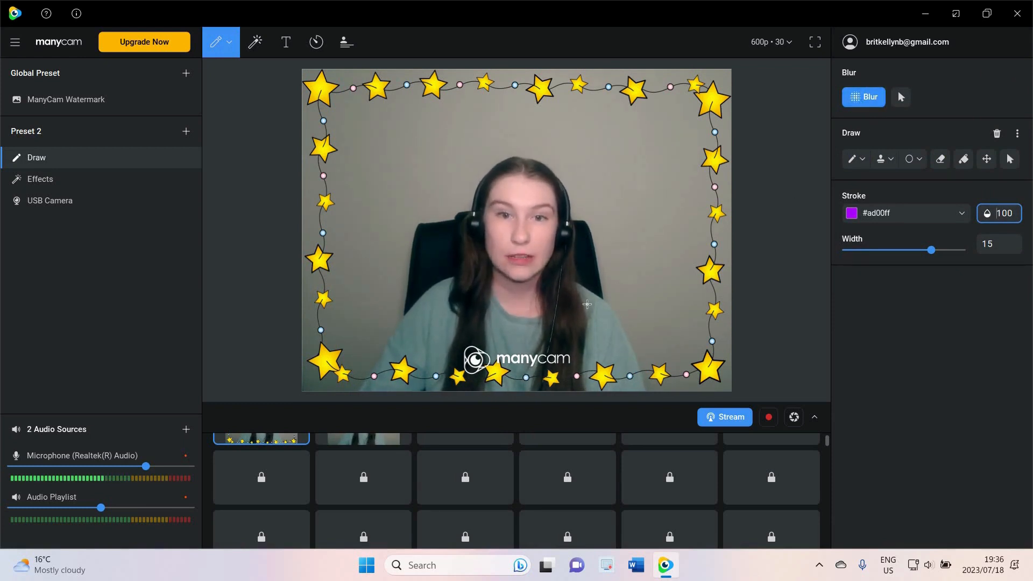
# Blur the webcam image again and toggle the blur on and off
pyautogui.moveTo(441, 163); pyautogui.dragTo(597, 301)
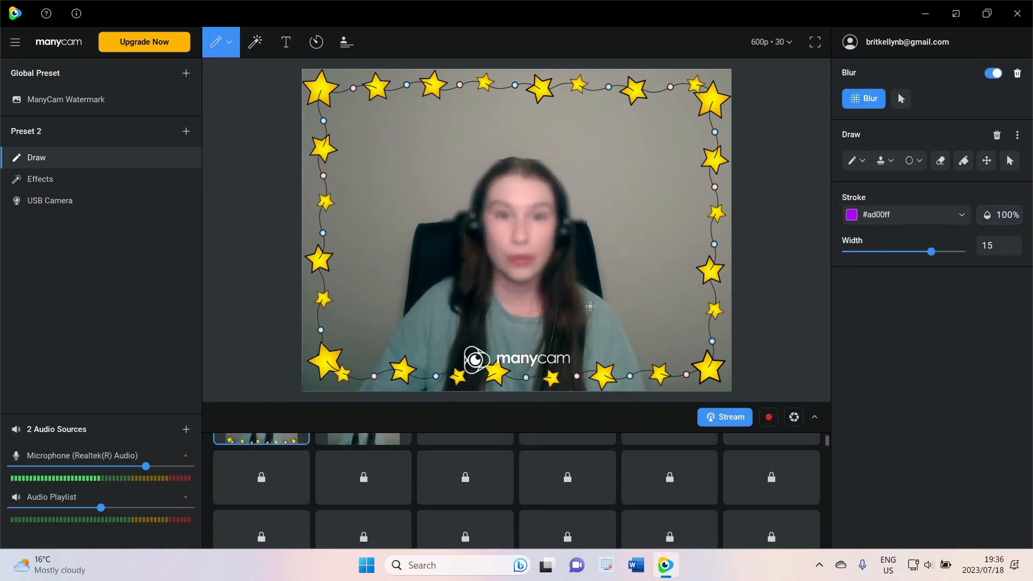
pyautogui.click(993, 73)
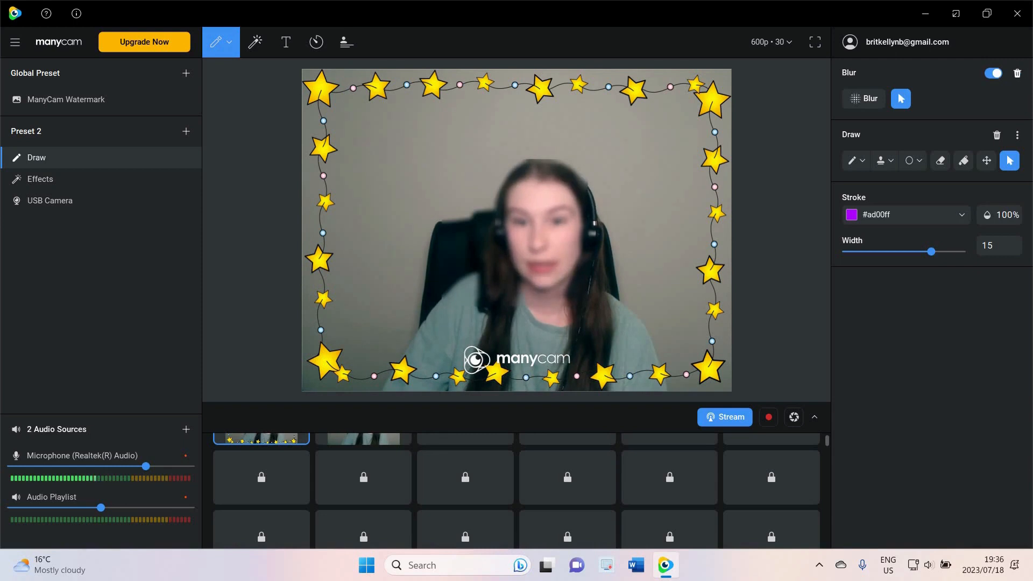
pyautogui.click(996, 213)
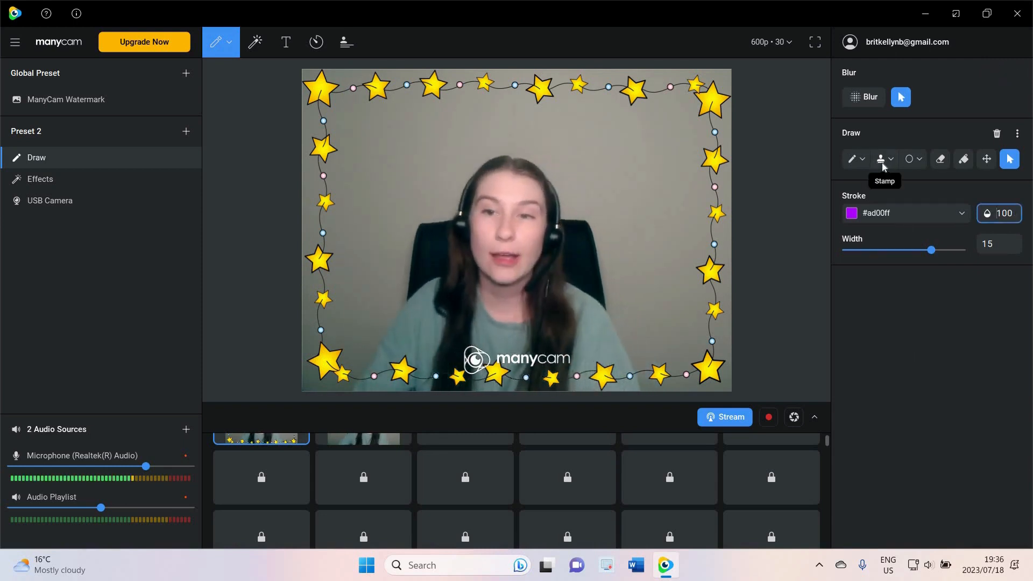
# Draw a purple freehand stroke across the forehead with the pen and reduce the stroke width to 7
pyautogui.click(857, 162)
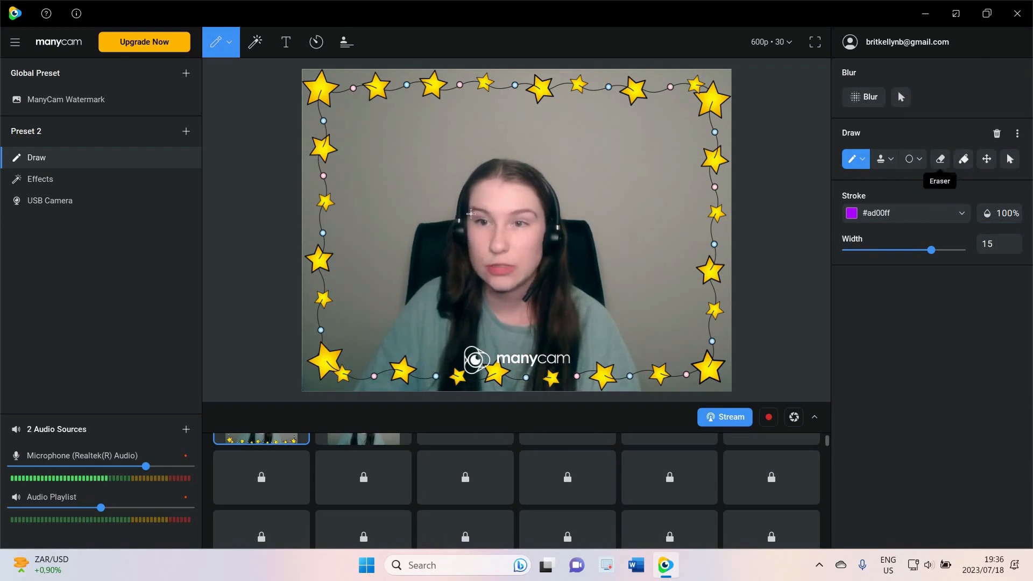
pyautogui.moveTo(438, 202); pyautogui.dragTo(578, 199)
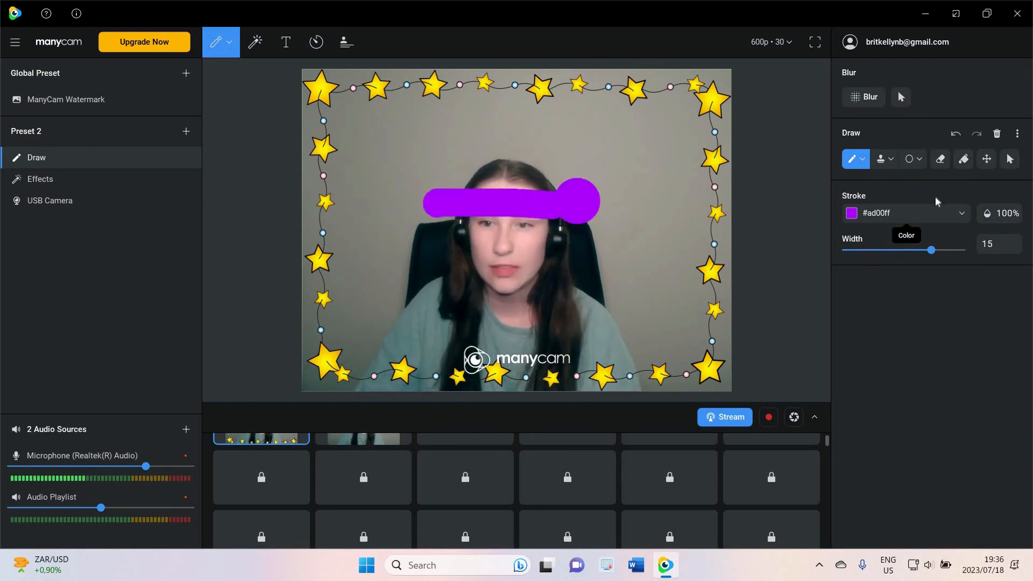
pyautogui.moveTo(930, 251); pyautogui.dragTo(882, 250)
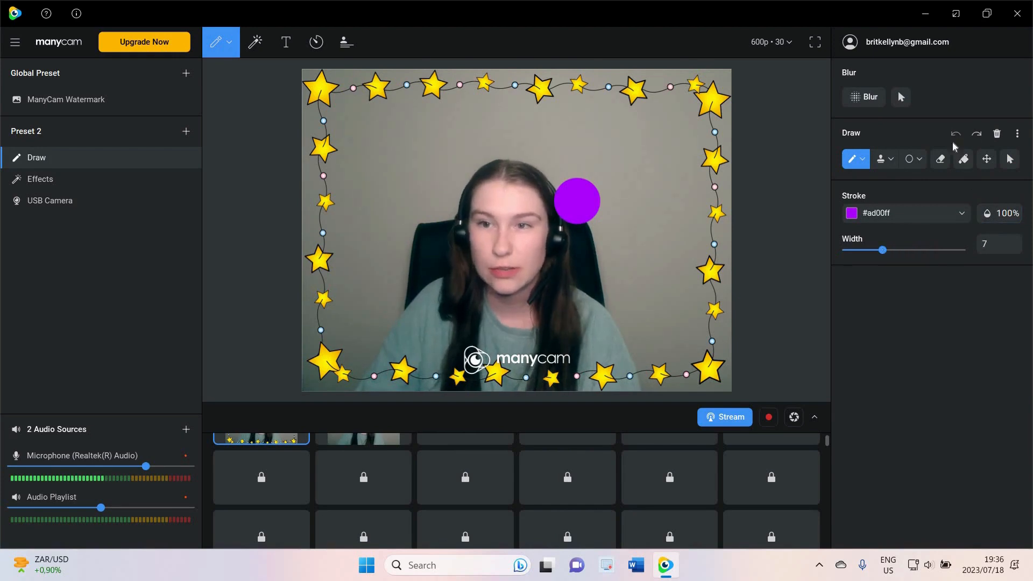
# Clear all drawings from the canvas
pyautogui.click(996, 134)
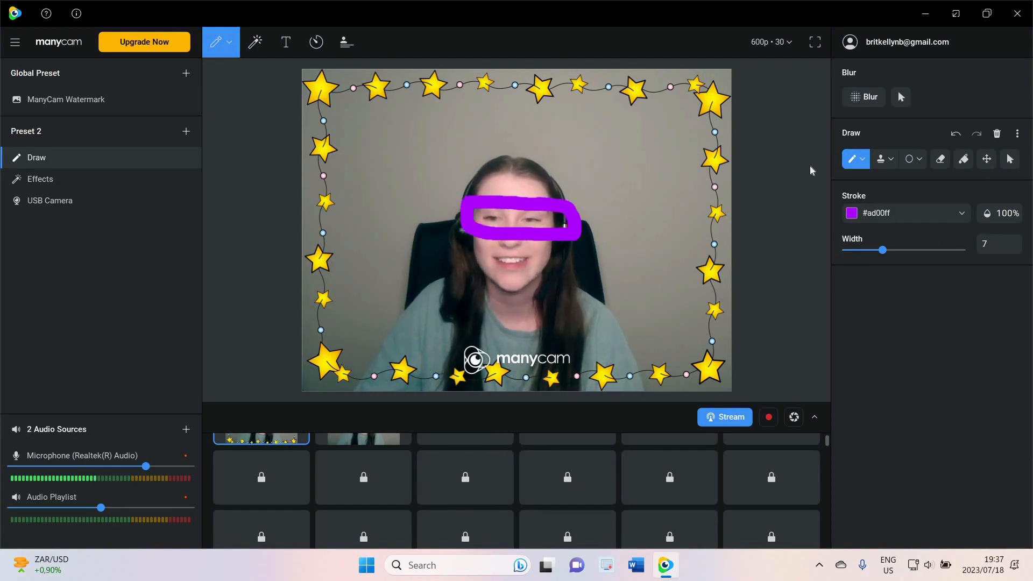
pyautogui.click(997, 134)
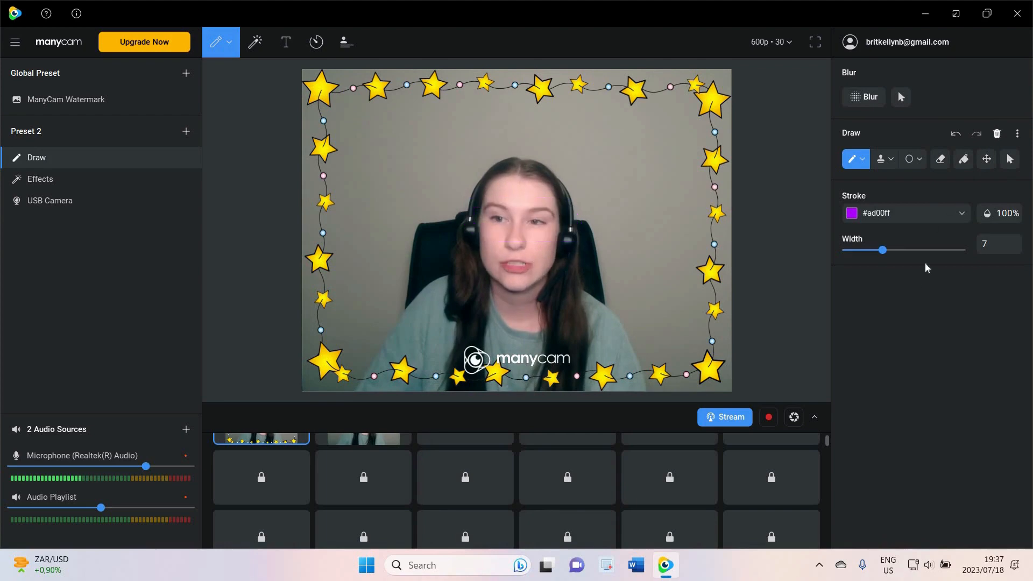
# Stamp red hearts around the face with the heart stamp
pyautogui.click(885, 161)
pyautogui.click(891, 160)
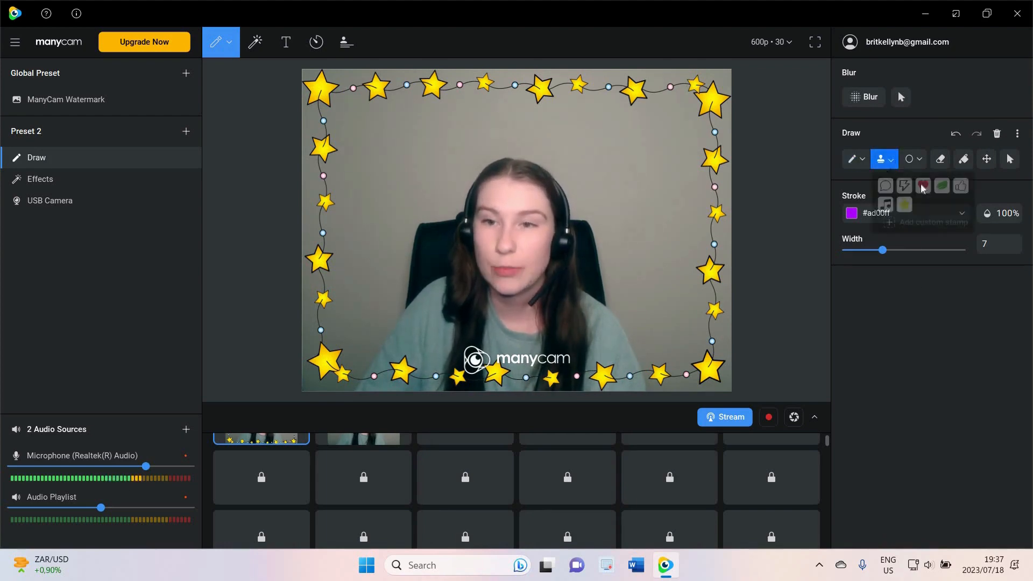
pyautogui.click(921, 187)
pyautogui.moveTo(595, 138)
pyautogui.mouseDown()
pyautogui.moveTo(583, 332)
pyautogui.moveTo(596, 149)
pyautogui.mouseUp()
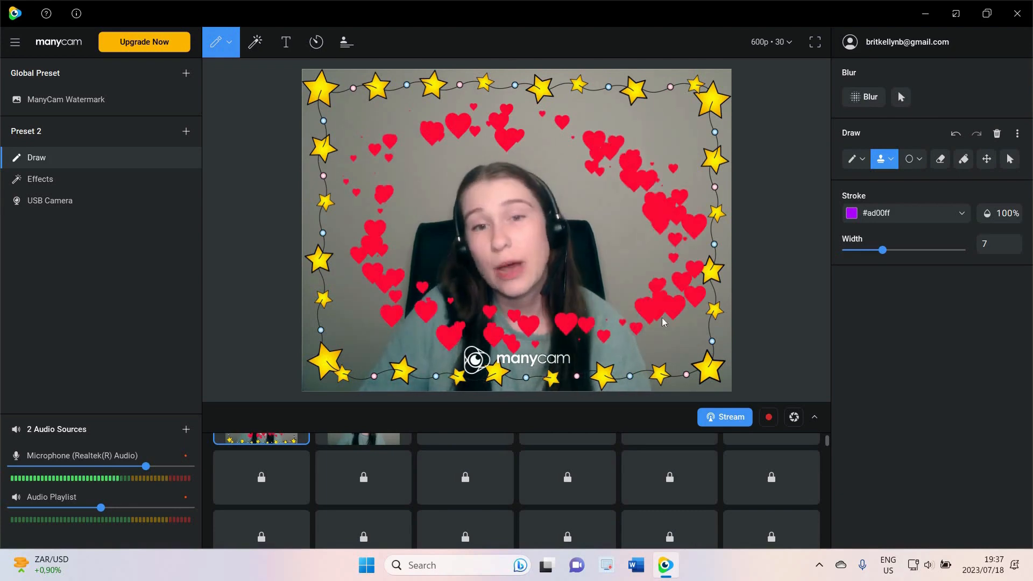
pyautogui.click(955, 134)
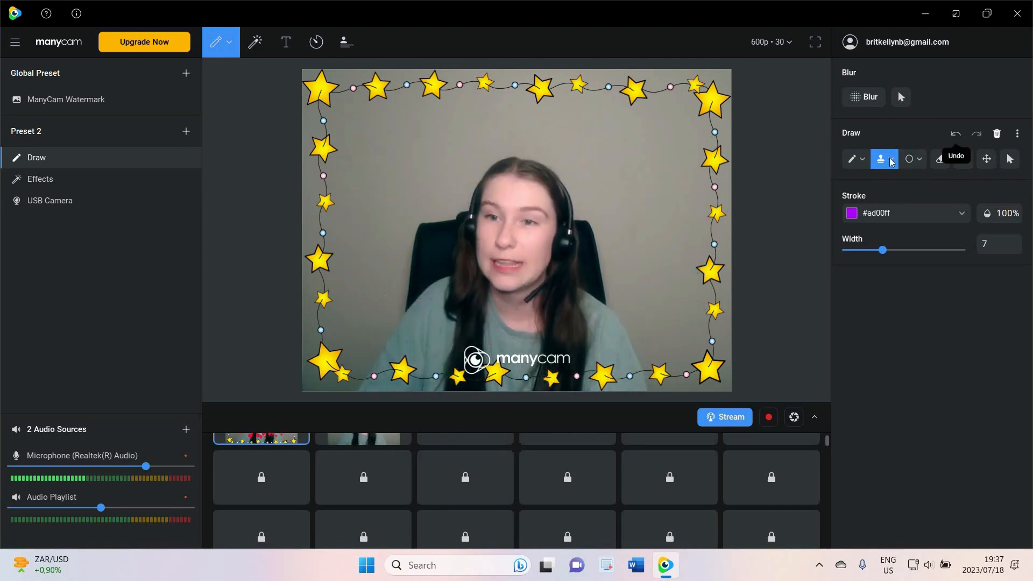
# Stamp yellow stars around the face and clear them
pyautogui.click(891, 160)
pyautogui.click(599, 139)
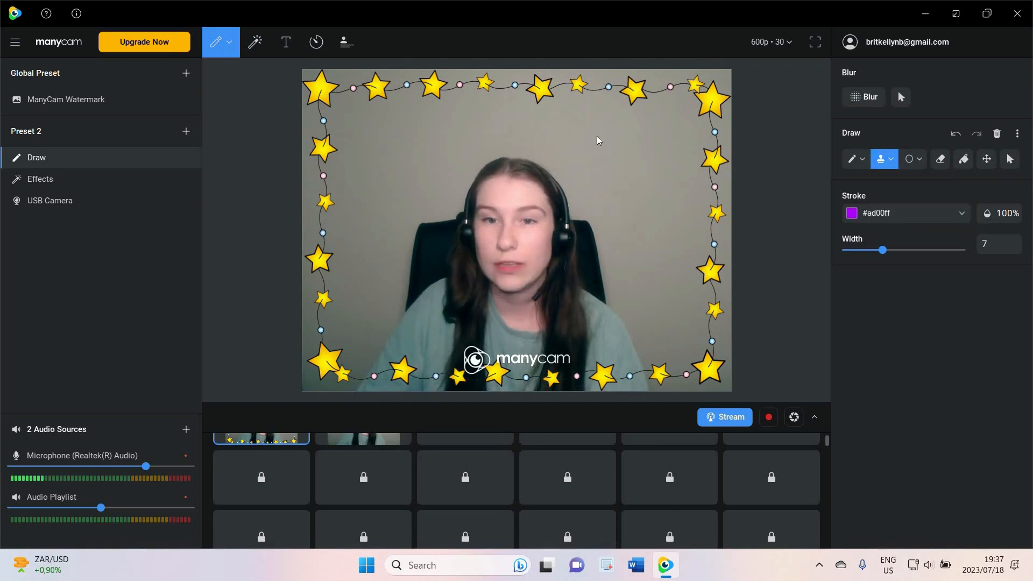
pyautogui.moveTo(386, 149)
pyautogui.mouseDown()
pyautogui.moveTo(351, 239)
pyautogui.moveTo(533, 324)
pyautogui.moveTo(685, 296)
pyautogui.moveTo(677, 196)
pyautogui.moveTo(647, 142)
pyautogui.moveTo(438, 135)
pyautogui.moveTo(395, 168)
pyautogui.mouseUp()
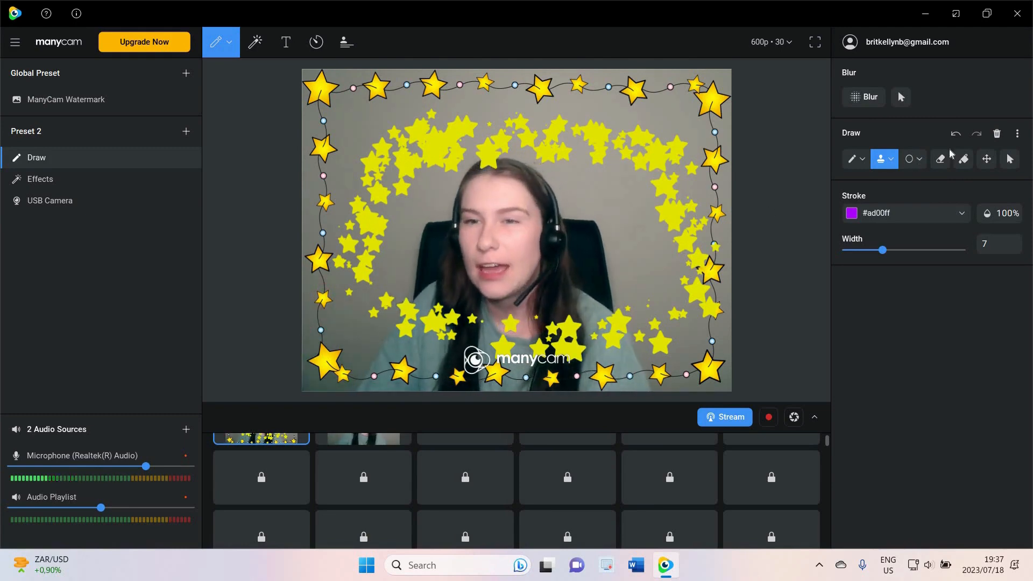
pyautogui.click(996, 133)
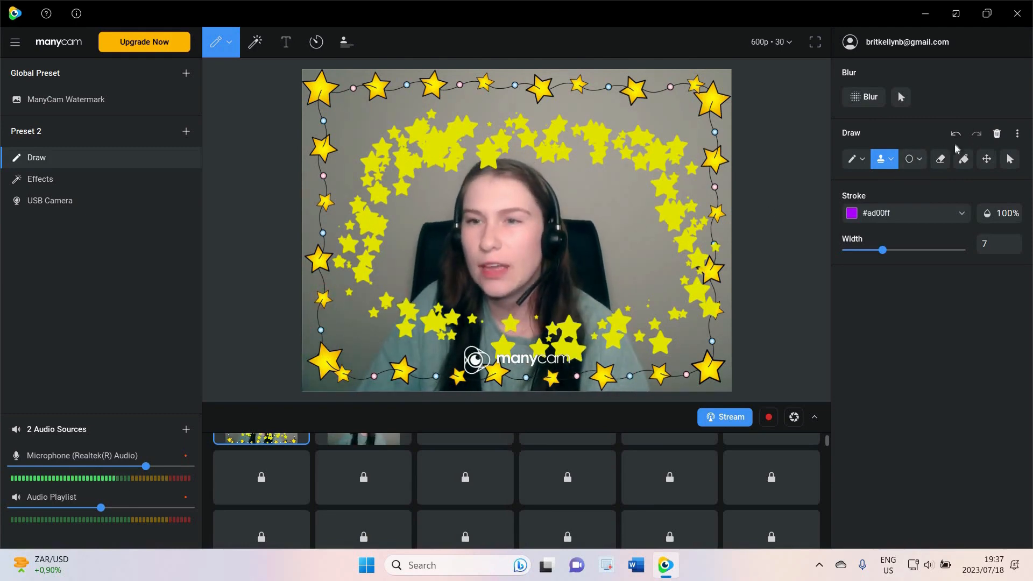
# Draw a purple rectangle around the face with the rectangle shape
pyautogui.click(920, 159)
pyautogui.click(915, 181)
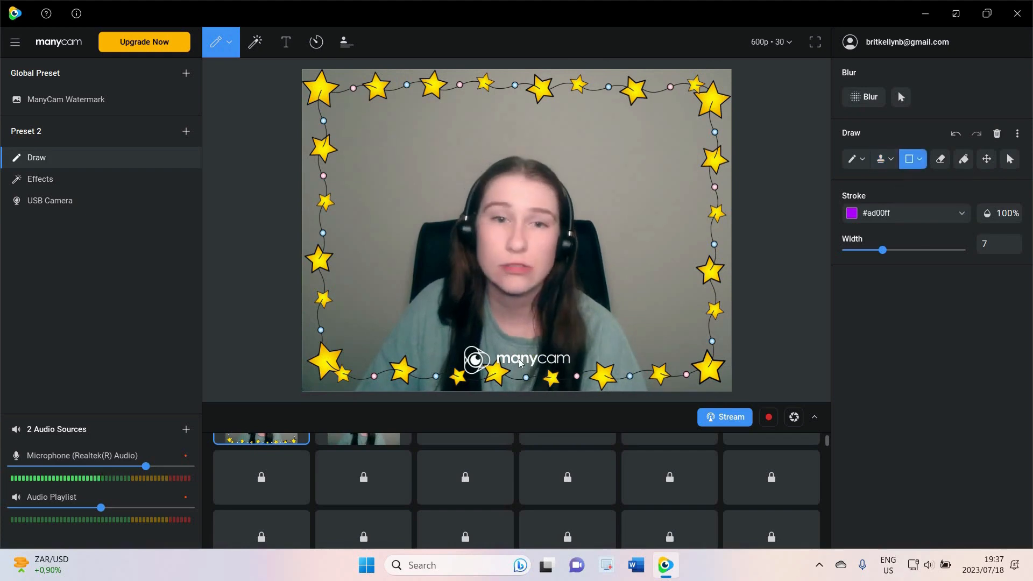
pyautogui.moveTo(378, 126)
pyautogui.mouseDown()
pyautogui.moveTo(500, 353)
pyautogui.moveTo(652, 323)
pyautogui.moveTo(645, 332)
pyautogui.mouseUp()
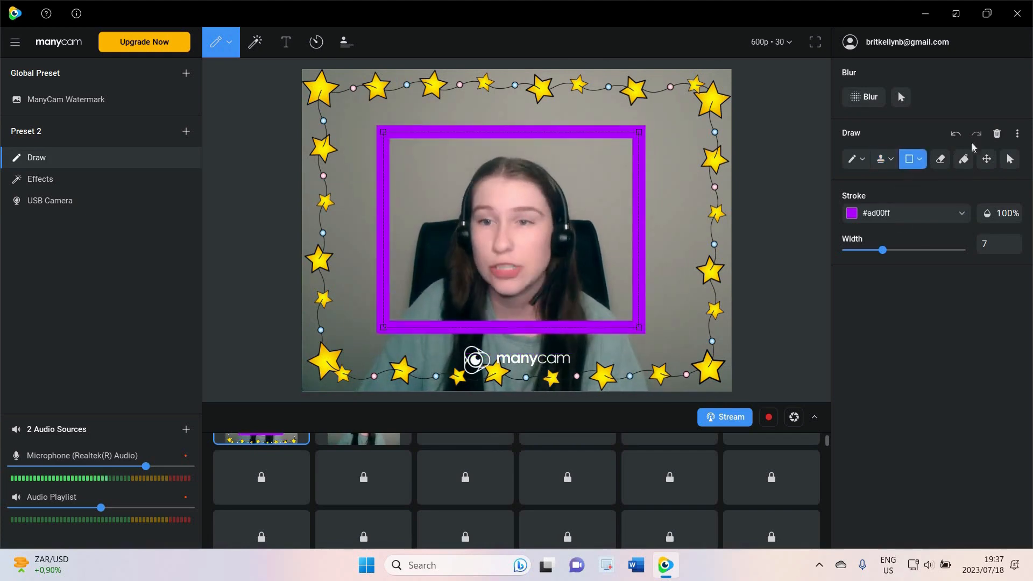
pyautogui.click(996, 134)
# Draw a purple ellipse around the face with the ellipse shape
pyautogui.click(919, 159)
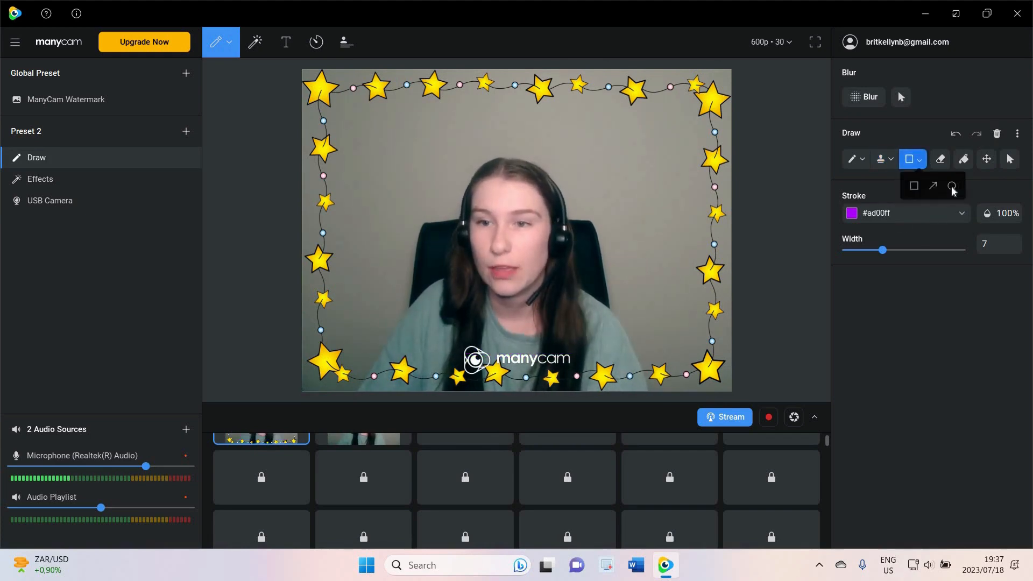
pyautogui.click(952, 185)
pyautogui.moveTo(434, 136); pyautogui.dragTo(637, 333)
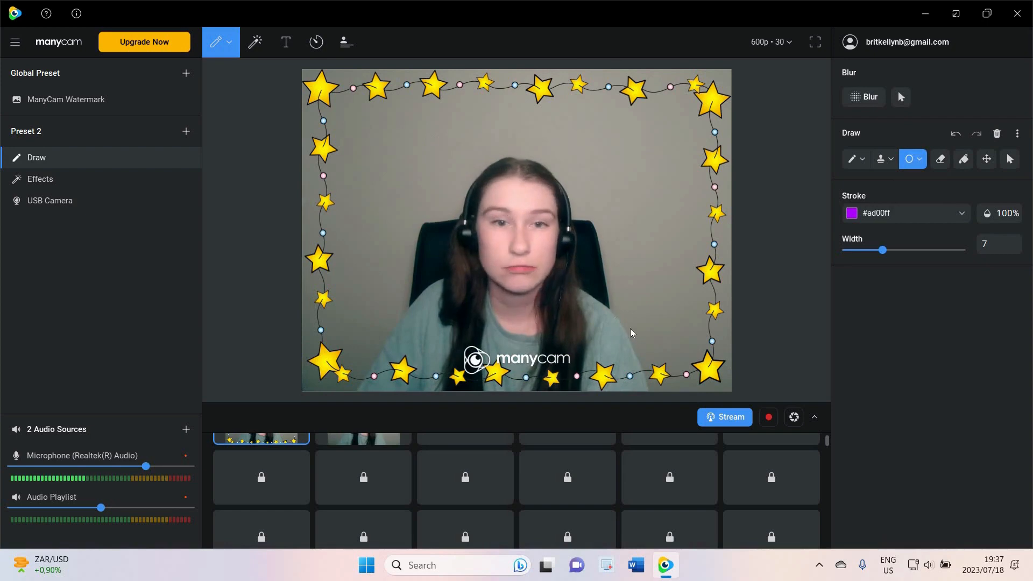
pyautogui.click(963, 160)
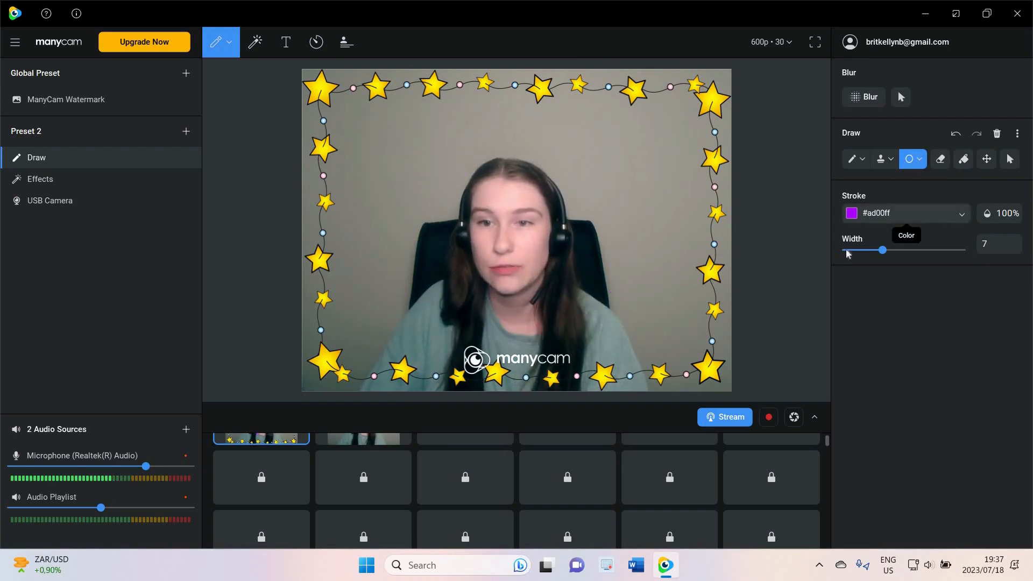
# Set the stroke color to red #ff0000 and draw a red ellipse around the face
pyautogui.click(914, 213)
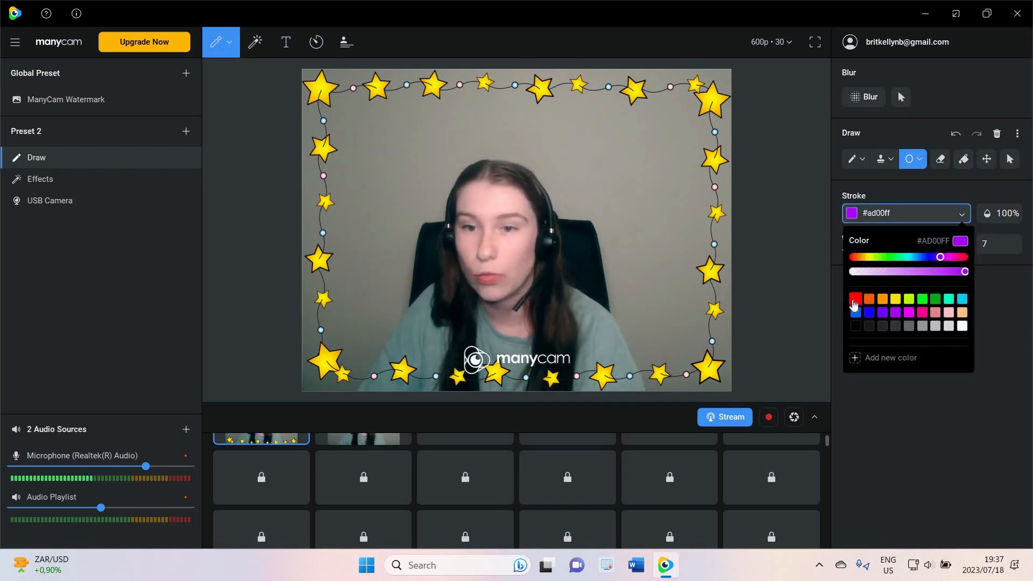
pyautogui.click(855, 301)
pyautogui.moveTo(560, 140); pyautogui.dragTo(382, 130)
pyautogui.moveTo(395, 258)
pyautogui.mouseDown()
pyautogui.moveTo(389, 265)
pyautogui.moveTo(452, 317)
pyautogui.mouseUp()
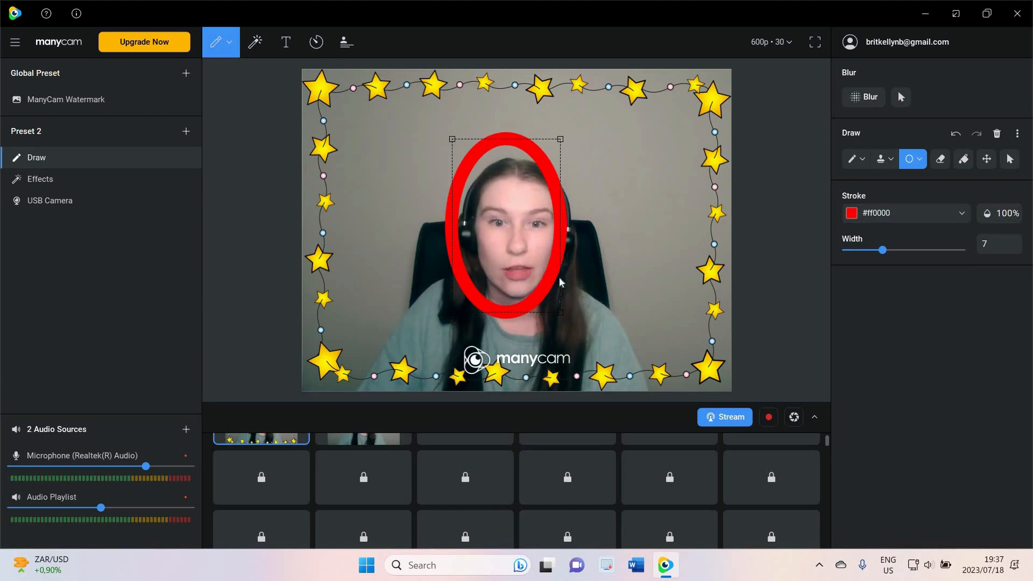
pyautogui.moveTo(618, 322); pyautogui.dragTo(617, 318)
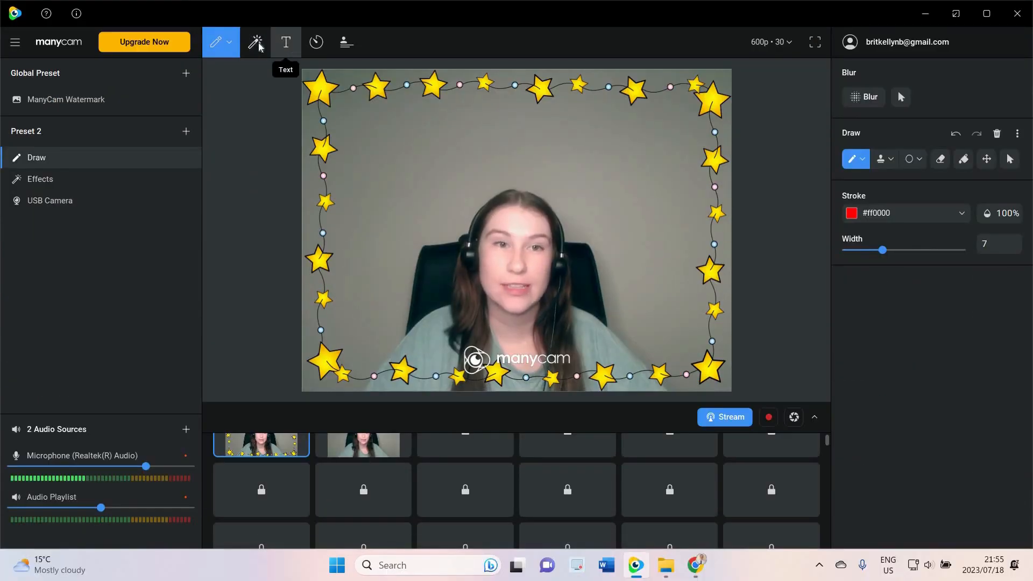
# Open the Effects panel and create a new effects folder named Sea animals
pyautogui.click(252, 51)
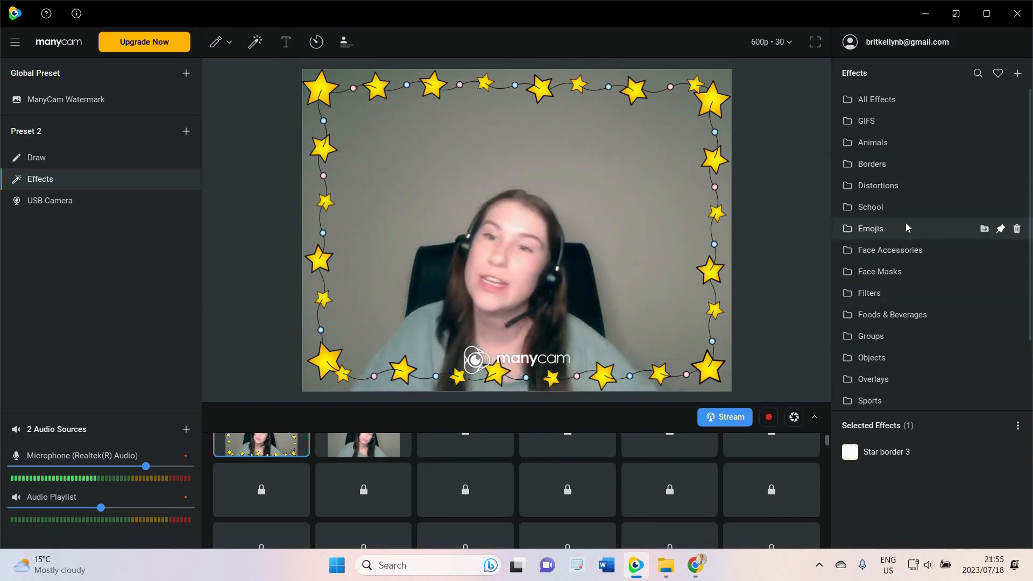
pyautogui.click(1018, 73)
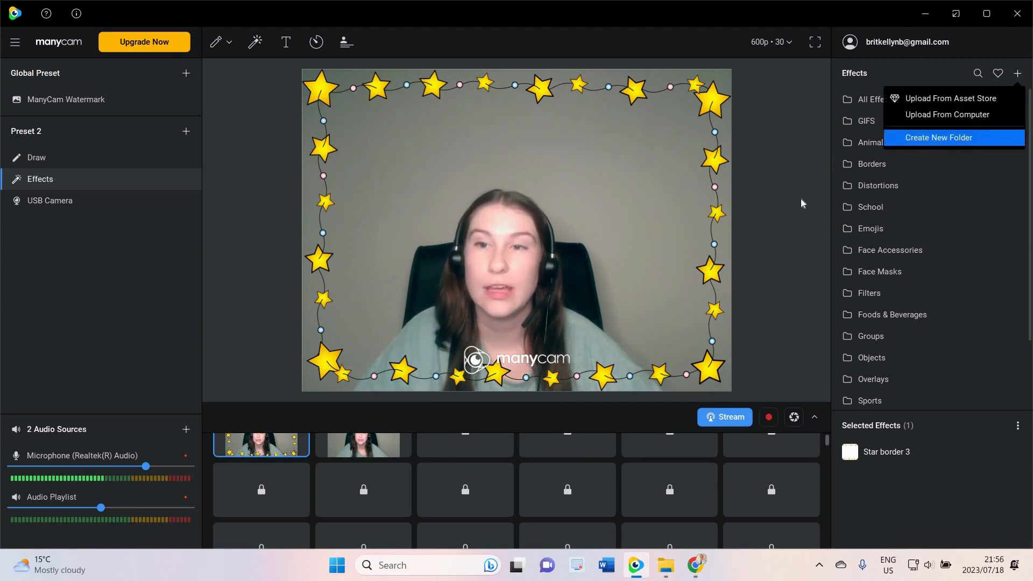
pyautogui.click(942, 138)
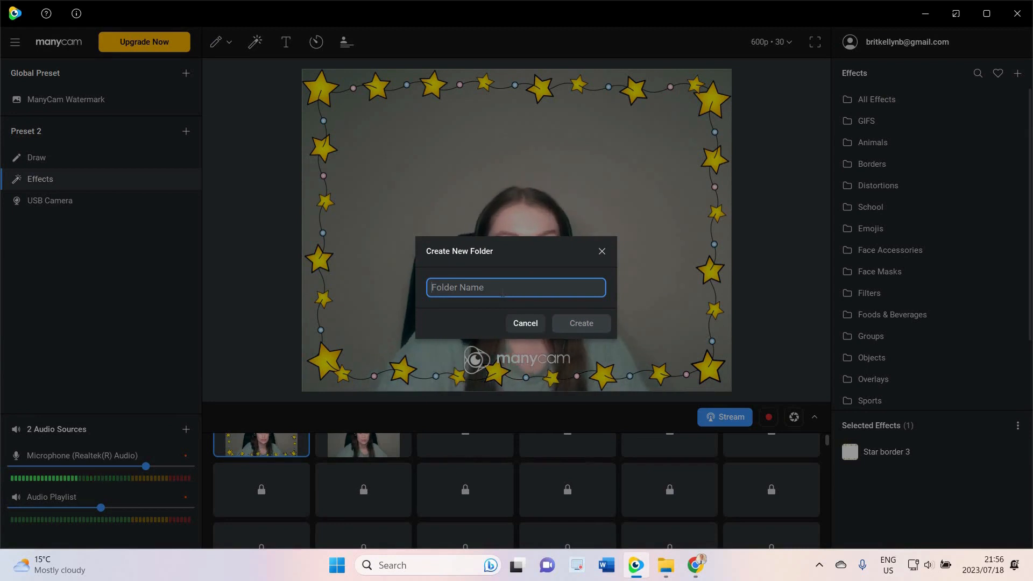
pyautogui.press('capslock')
pyautogui.write('S')
pyautogui.press('capslock')
pyautogui.write('e')
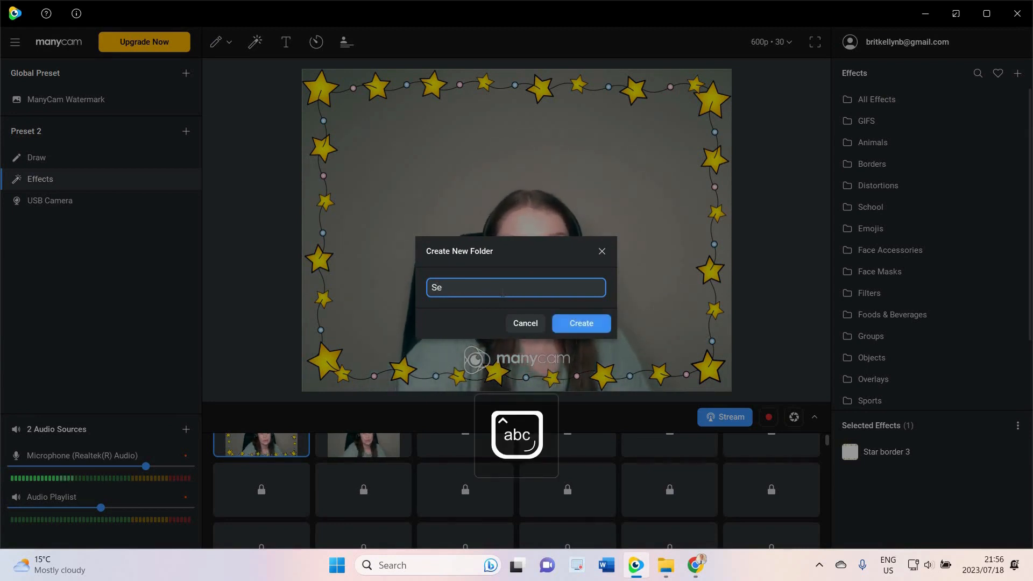
pyautogui.write('a animals')
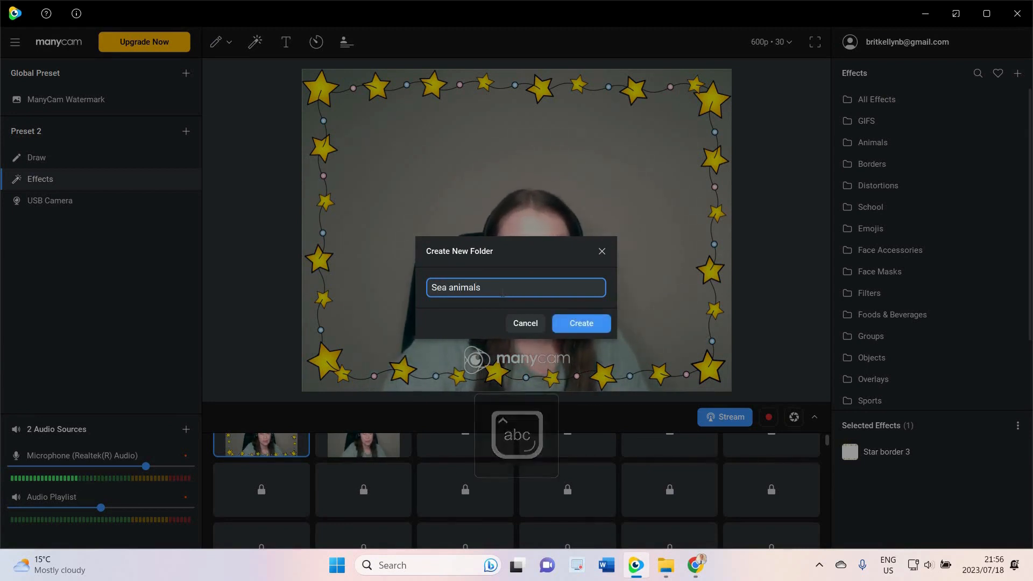
pyautogui.click(597, 324)
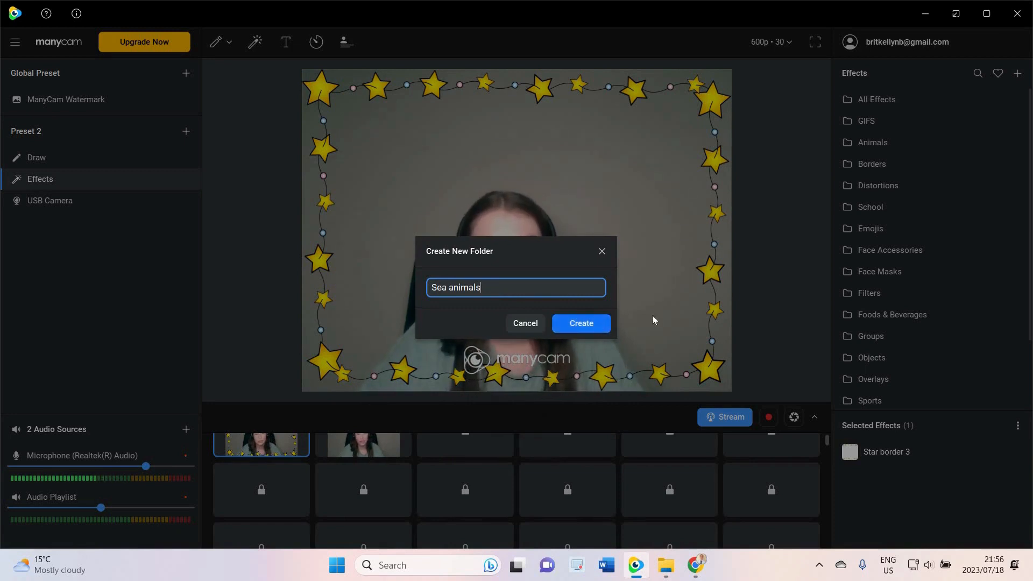
# Pin the Sea animals folder to the top of the effects list and briefly open it
pyautogui.scroll(-3, 905, 264)
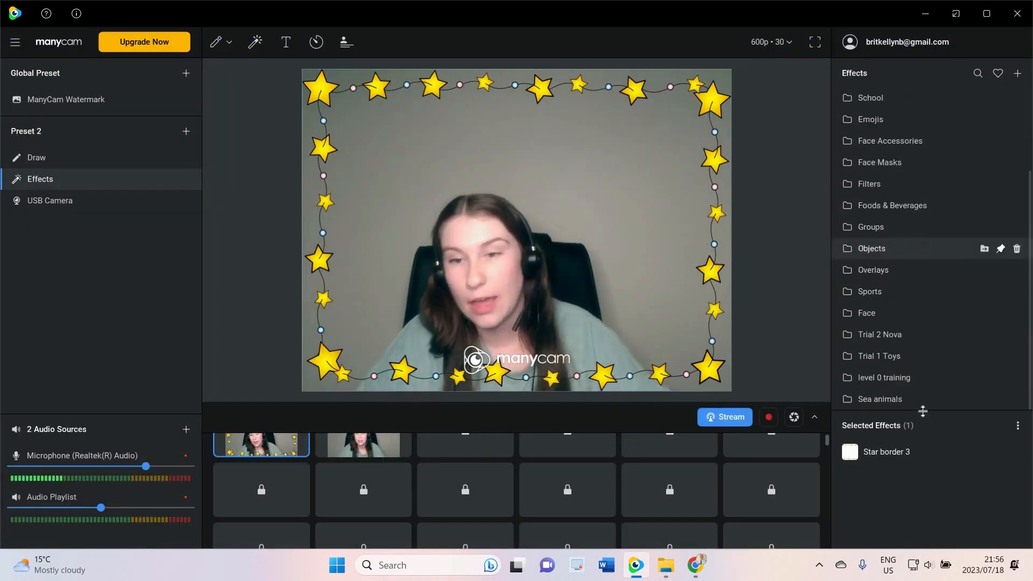
pyautogui.click(1001, 398)
pyautogui.scroll(3, 980, 204)
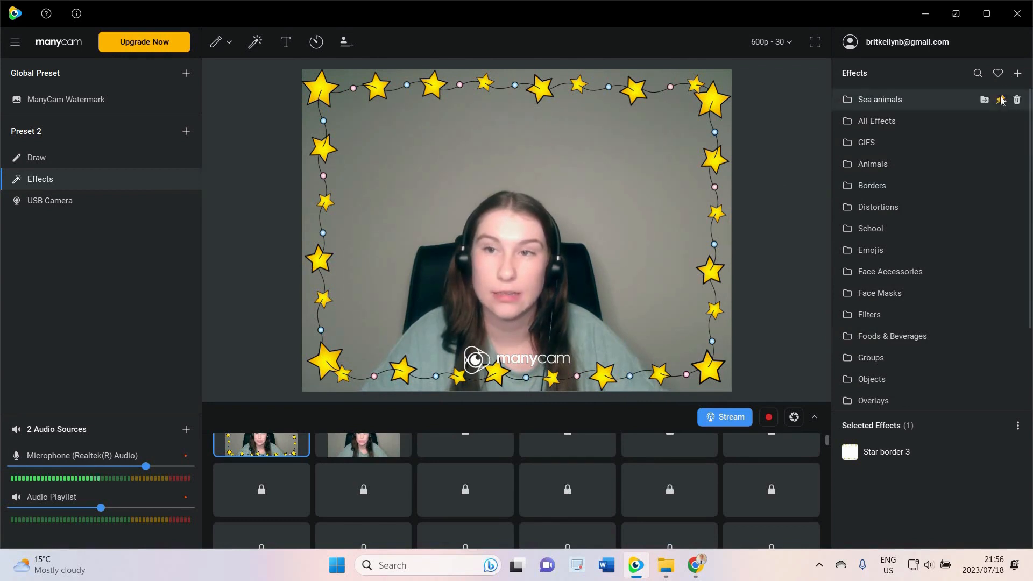
pyautogui.click(950, 96)
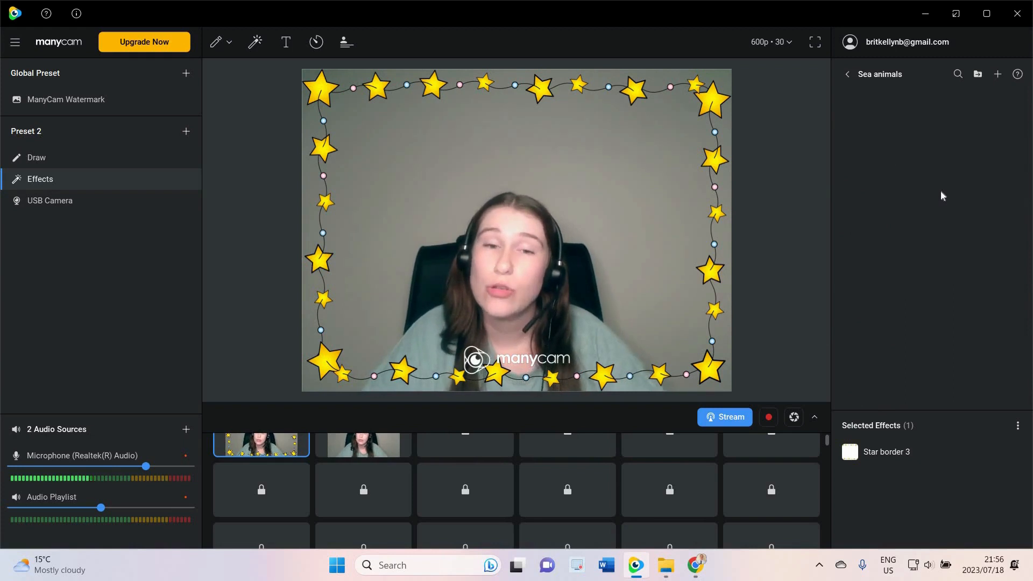
pyautogui.click(848, 74)
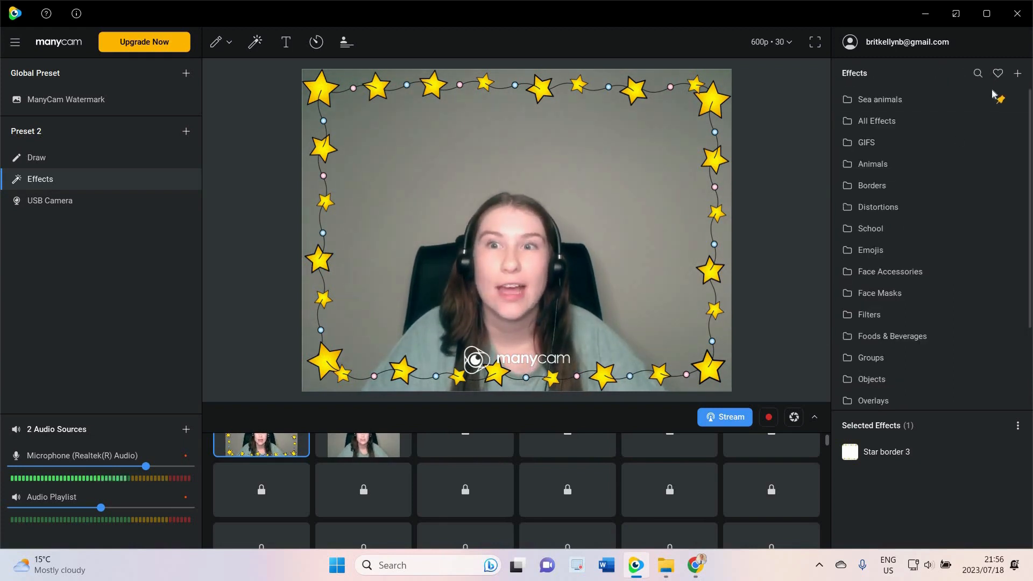
# Open the effects asset store and search it for shark
pyautogui.click(1018, 74)
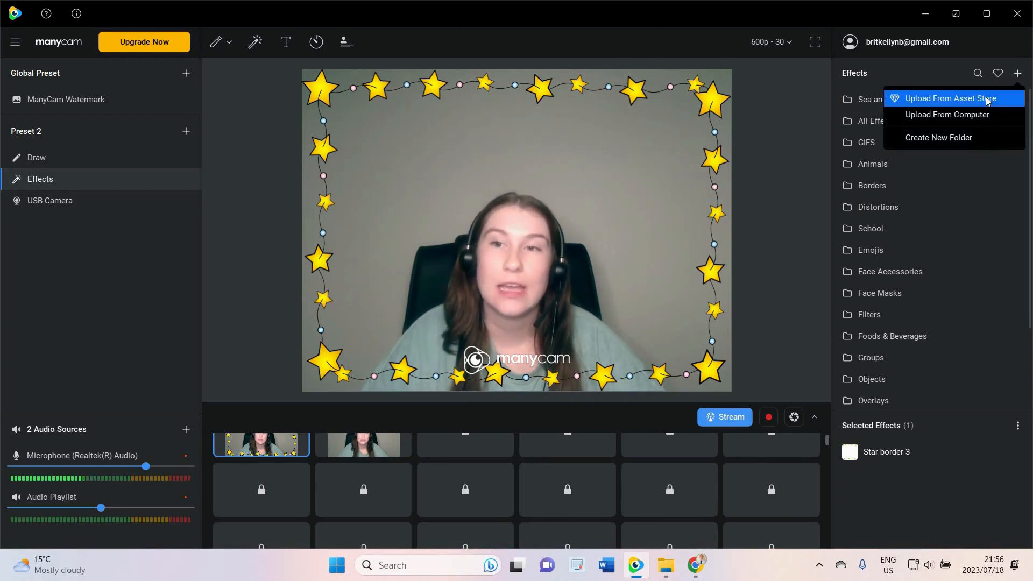
pyautogui.click(951, 98)
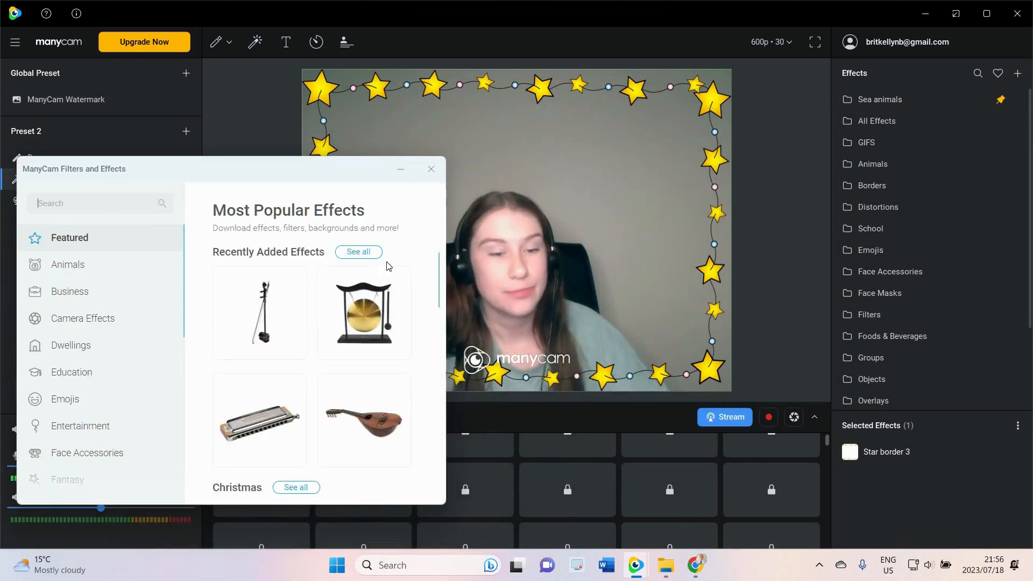
pyautogui.write('shark')
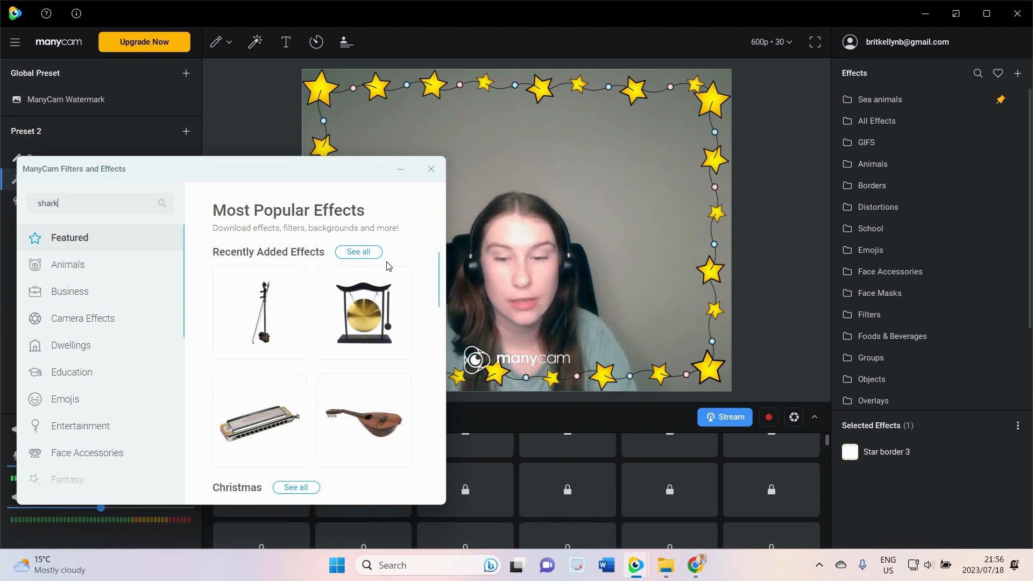
pyautogui.press('Return')
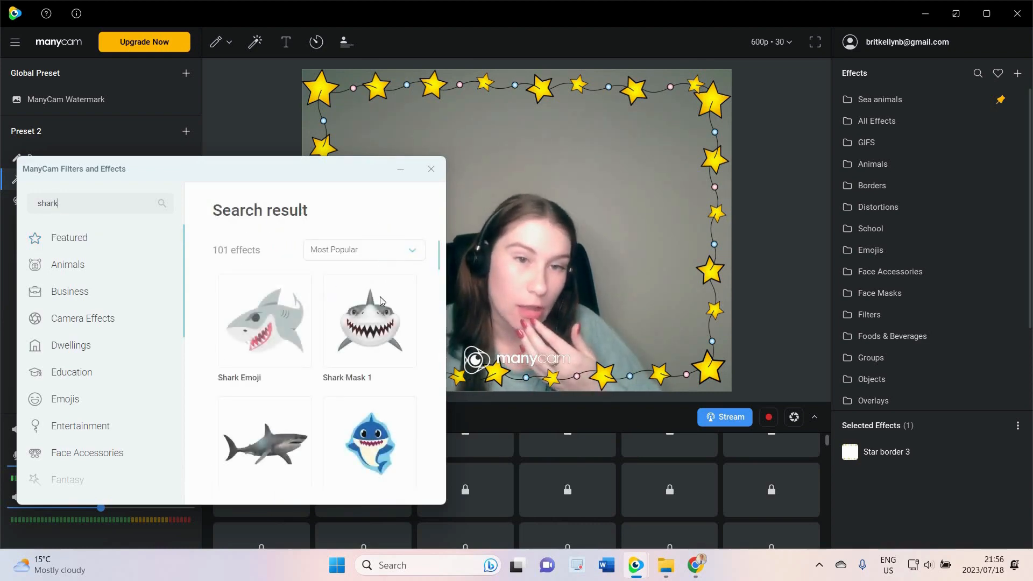
# Download the Shark Hat7 effect from the search results and minimize the asset store window
pyautogui.scroll(-5, 363, 319)
pyautogui.scroll(-3, 357, 335)
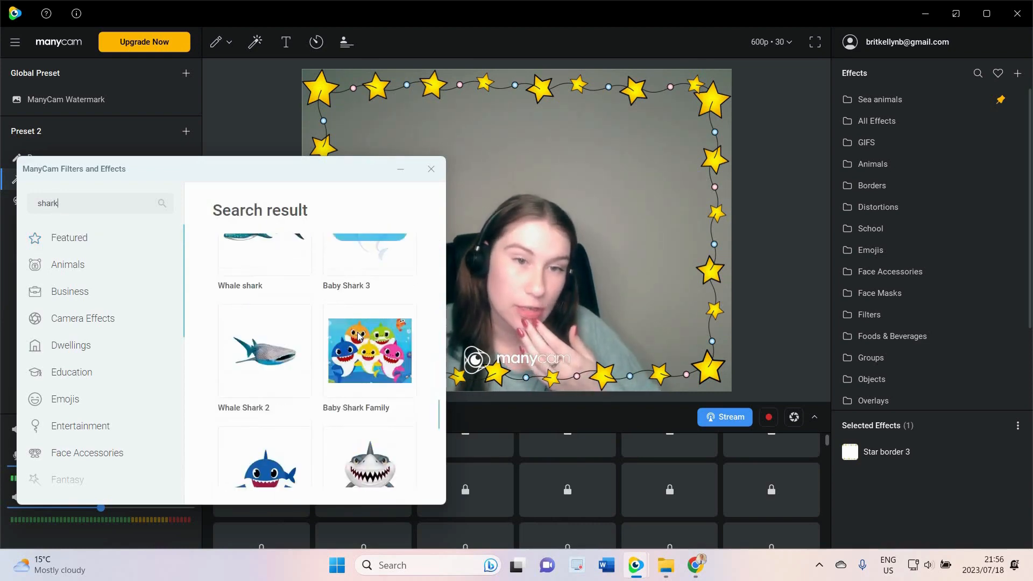
pyautogui.scroll(-3, 357, 334)
pyautogui.scroll(-3, 357, 334)
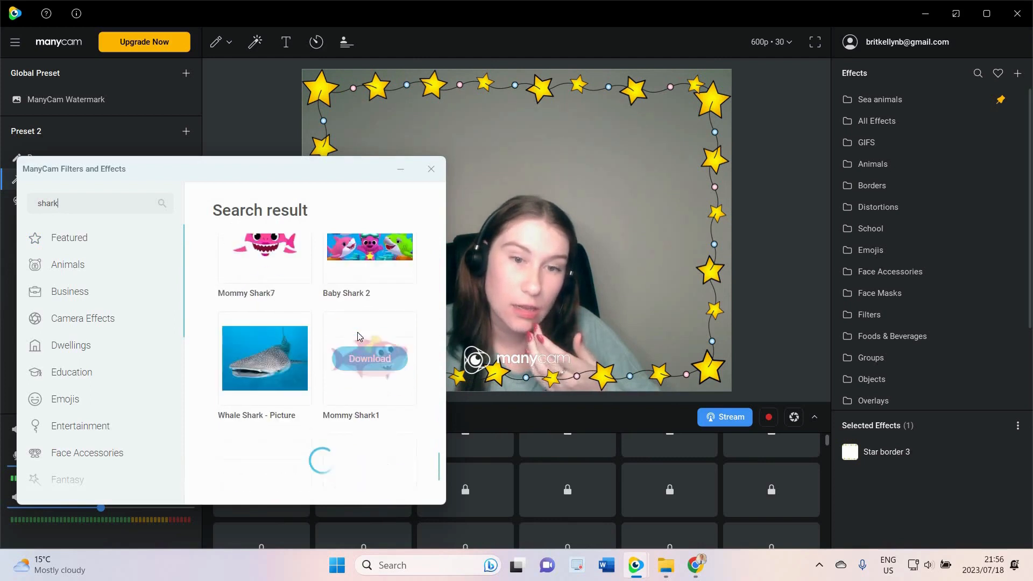
pyautogui.scroll(-10, 362, 334)
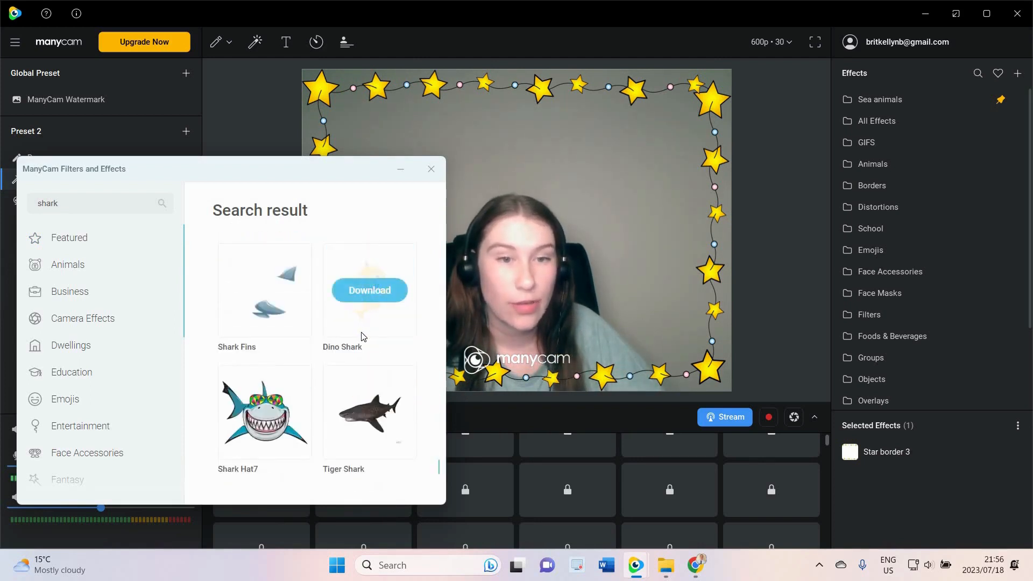
pyautogui.scroll(-1, 362, 336)
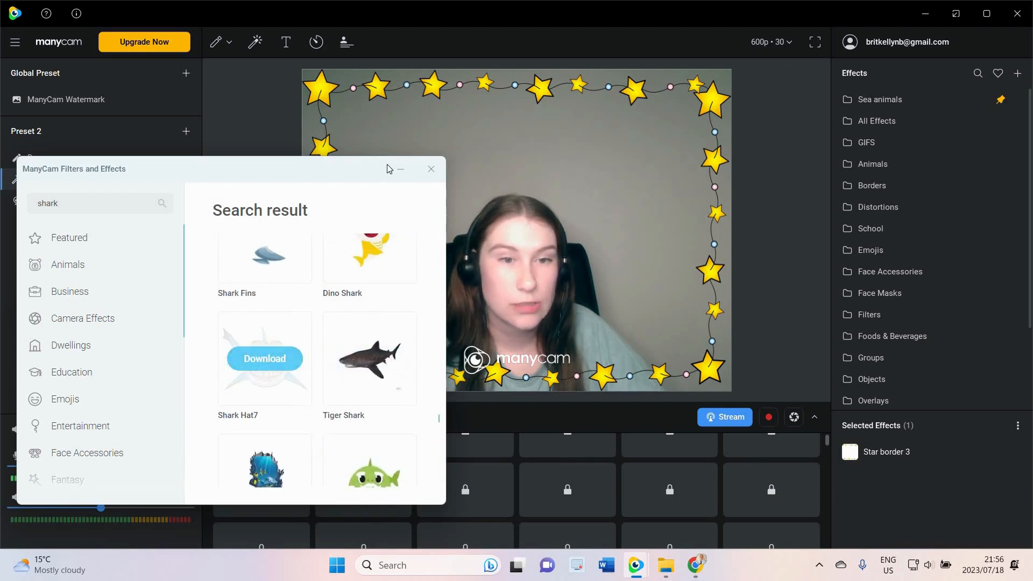
pyautogui.click(263, 359)
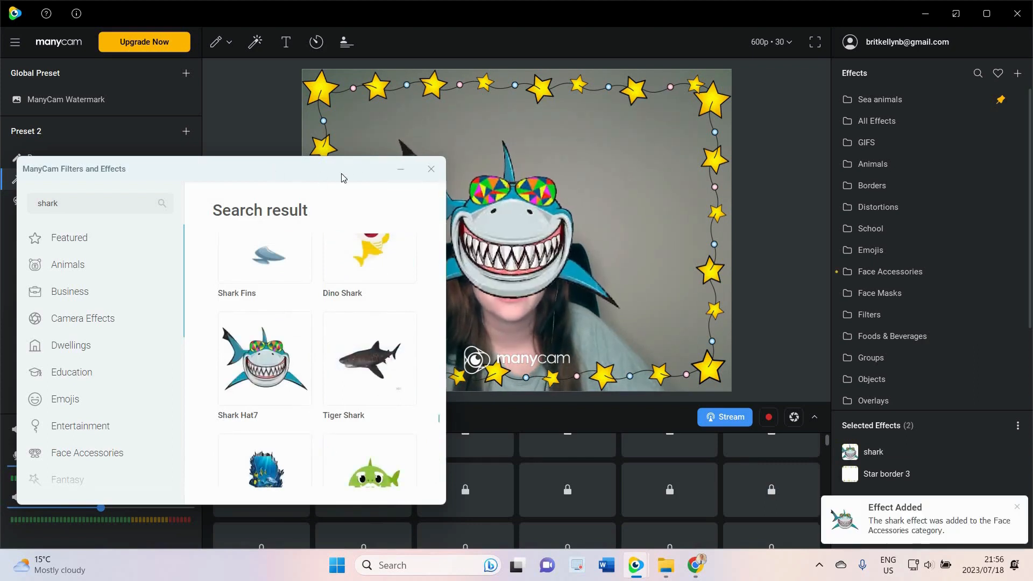
pyautogui.click(401, 173)
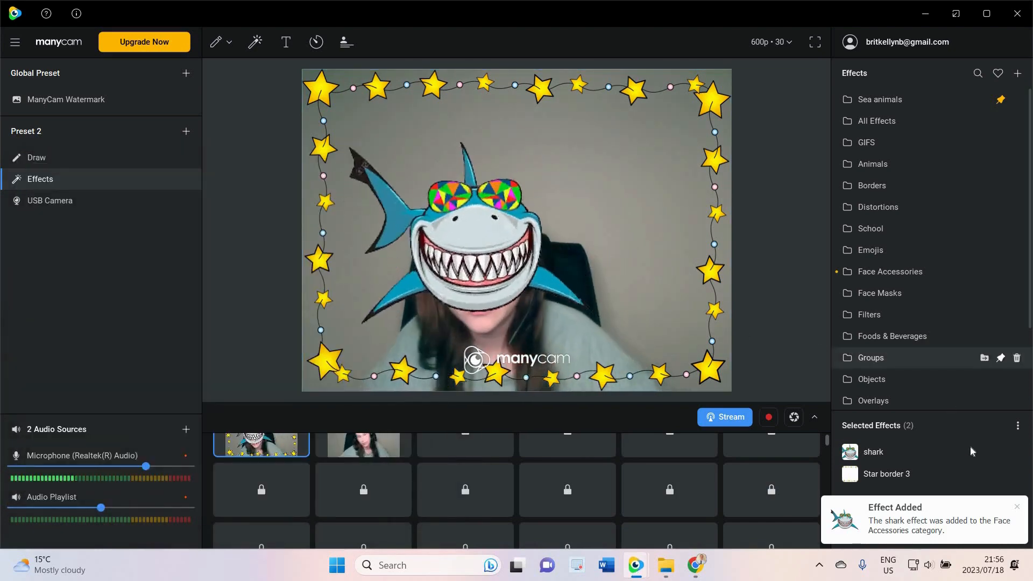
# Remove the shark effect from the selected effects
pyautogui.moveTo(992, 470)
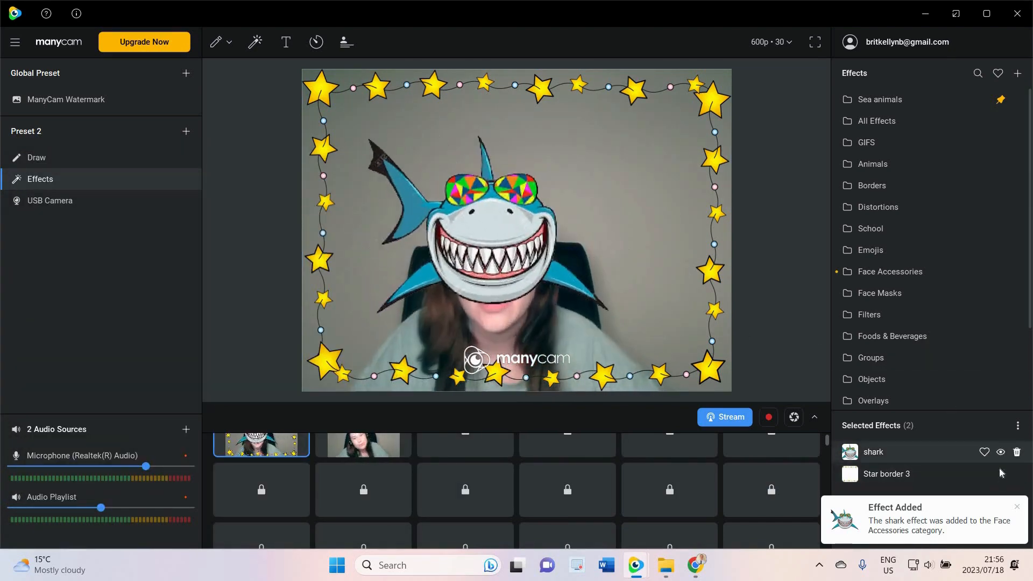
pyautogui.moveTo(961, 453)
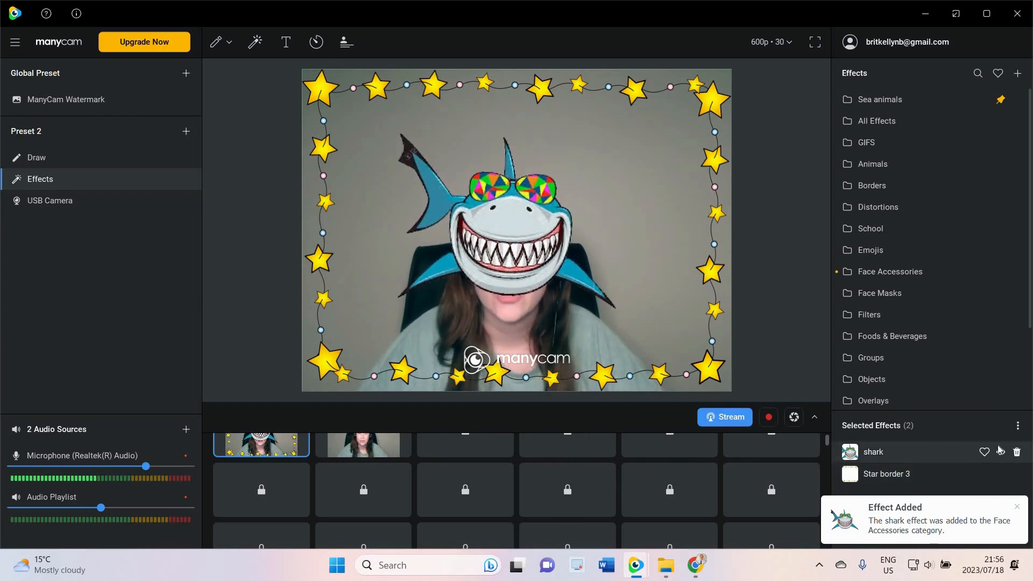
pyautogui.click(1017, 453)
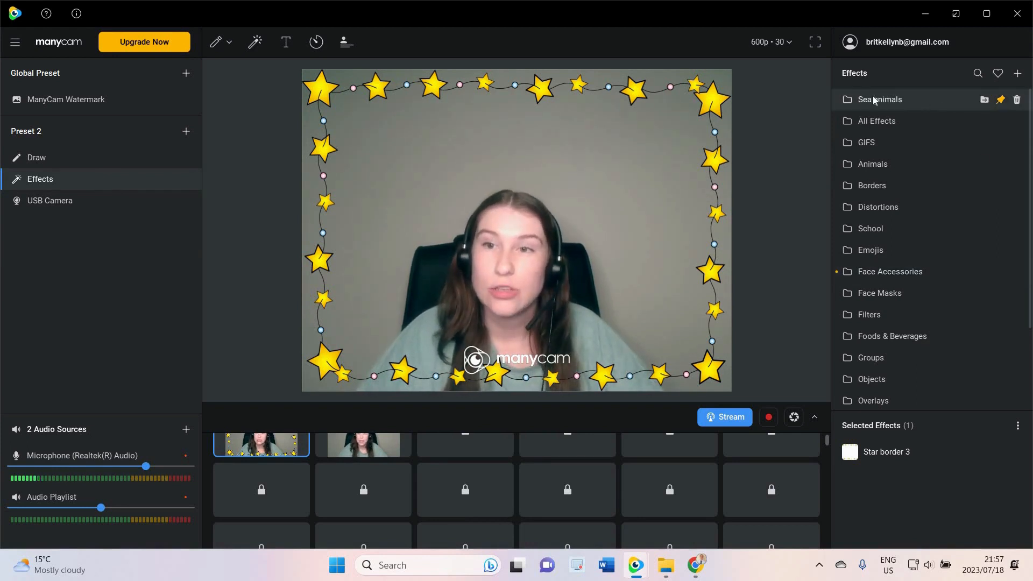
# Move the shark effect from the Face Accessories category into the Sea animals folder and close the dialog
pyautogui.click(897, 99)
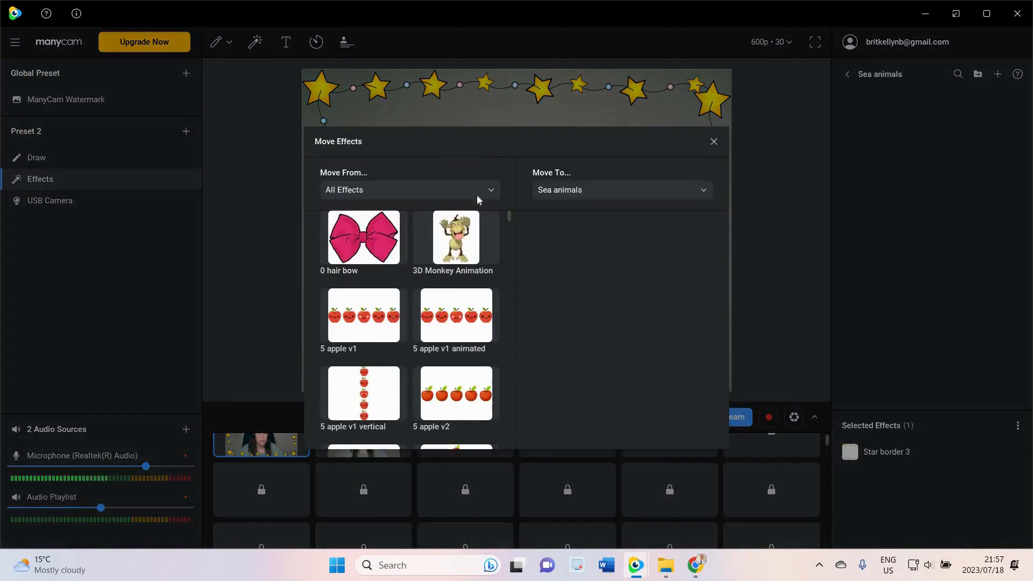
pyautogui.click(477, 188)
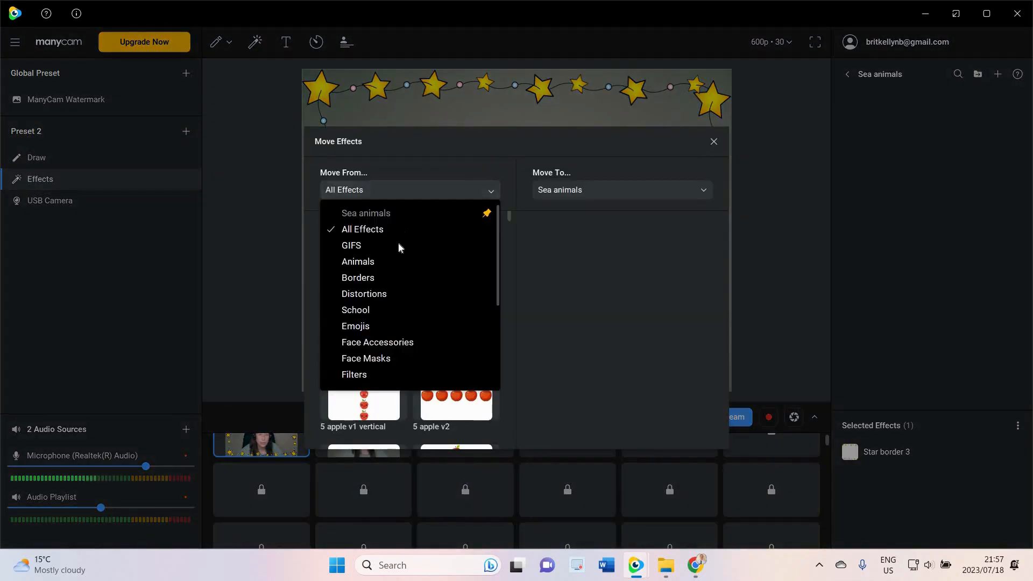
pyautogui.click(428, 339)
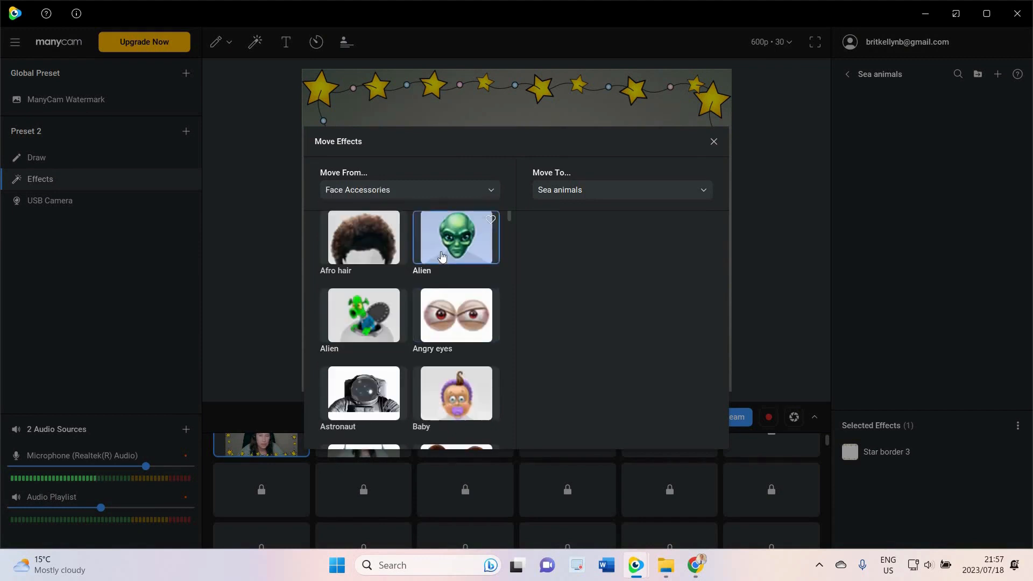
pyautogui.scroll(-1, 441, 255)
pyautogui.scroll(-1, 450, 259)
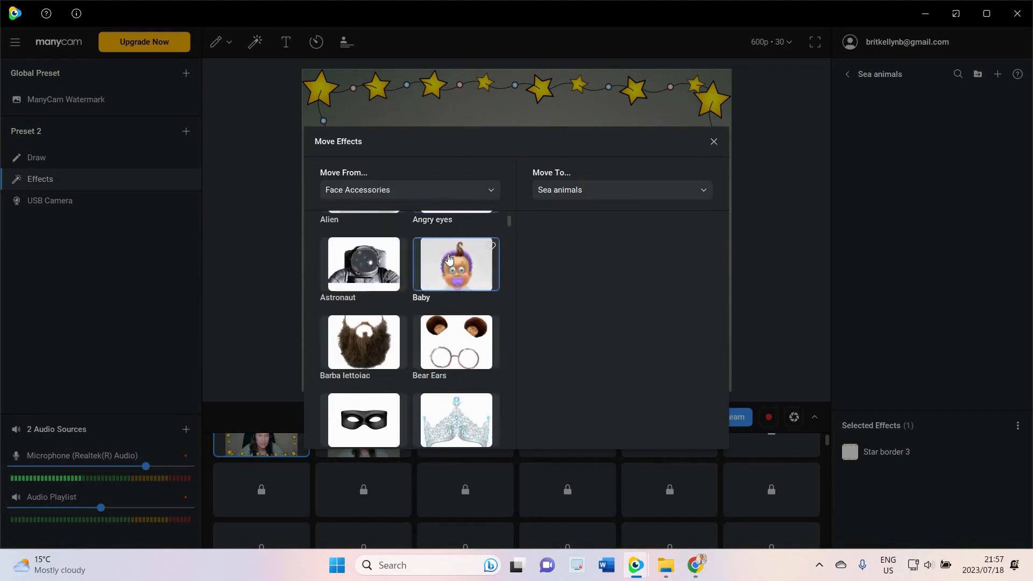
pyautogui.scroll(-10, 449, 259)
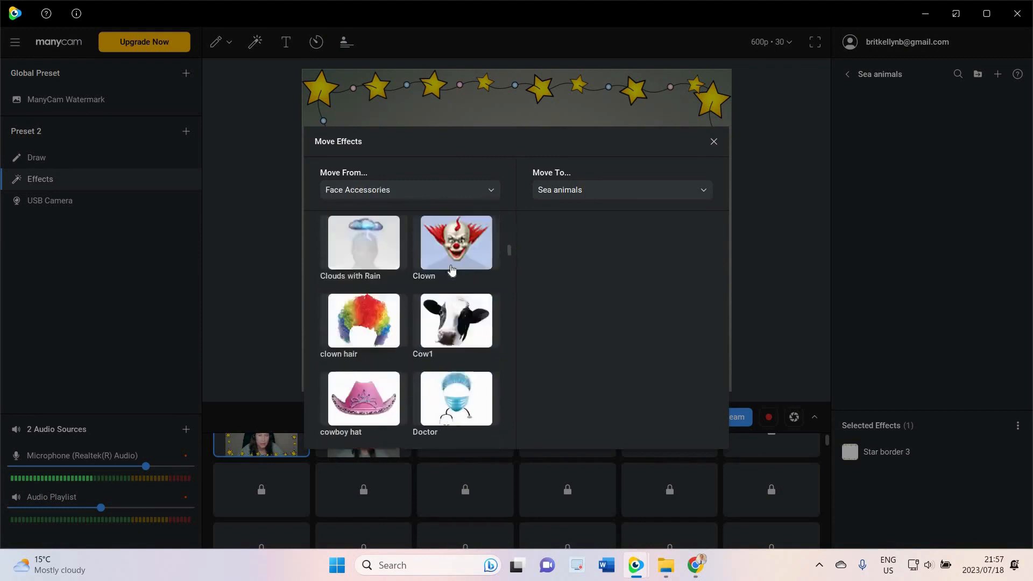
pyautogui.scroll(-5, 452, 268)
pyautogui.scroll(-10, 455, 277)
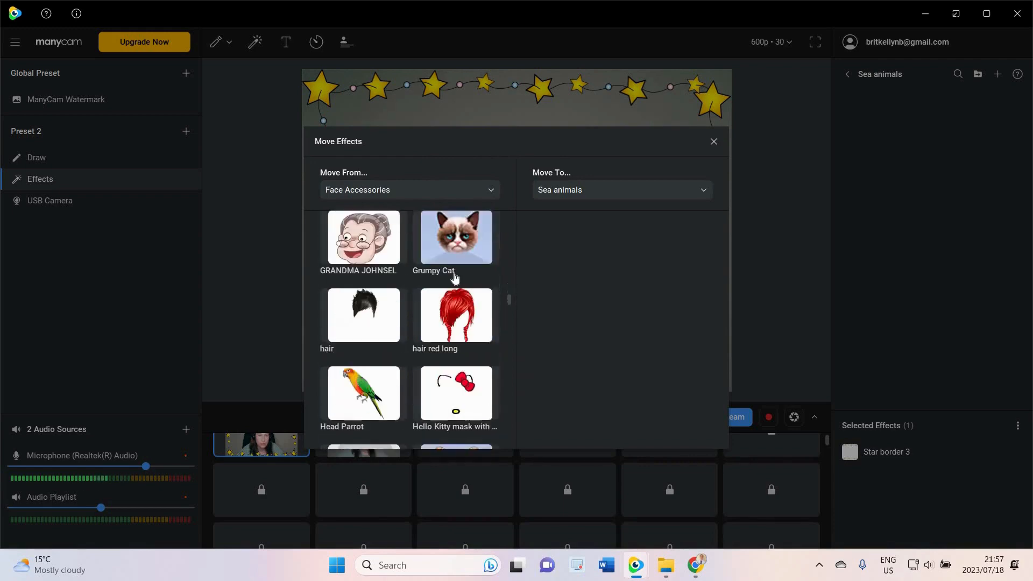
pyautogui.scroll(-10, 457, 277)
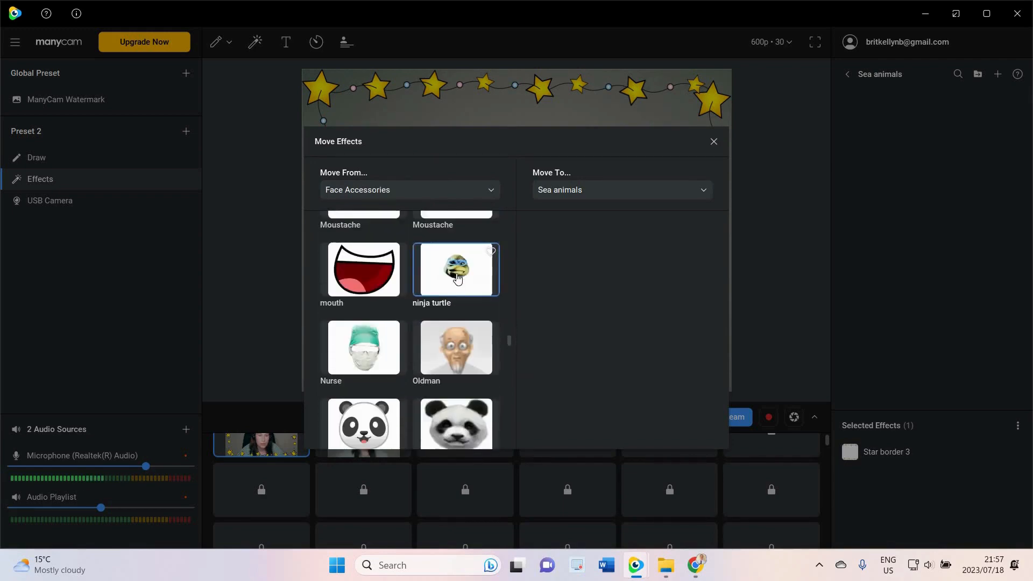
pyautogui.scroll(-10, 457, 278)
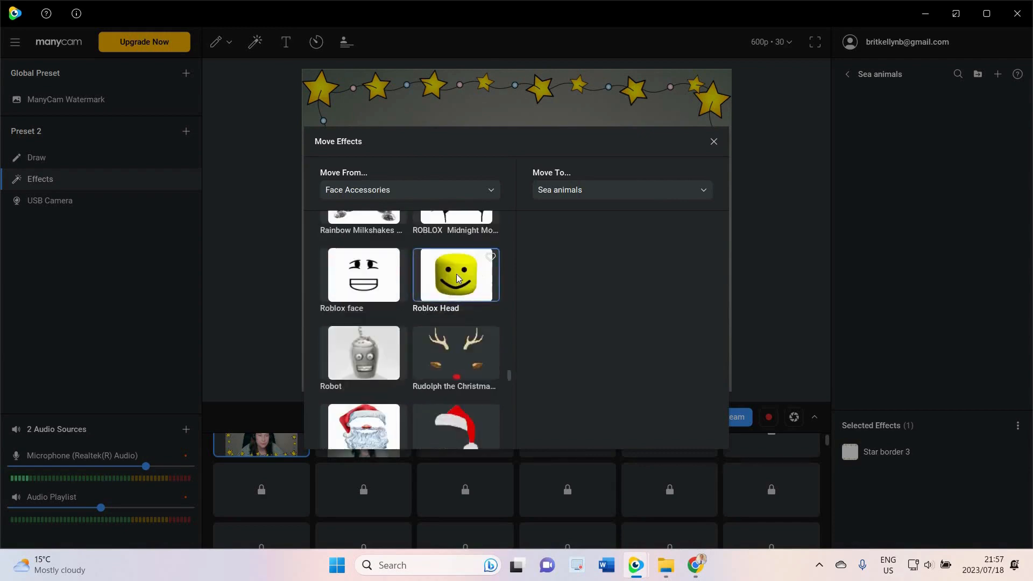
pyautogui.scroll(6, 457, 277)
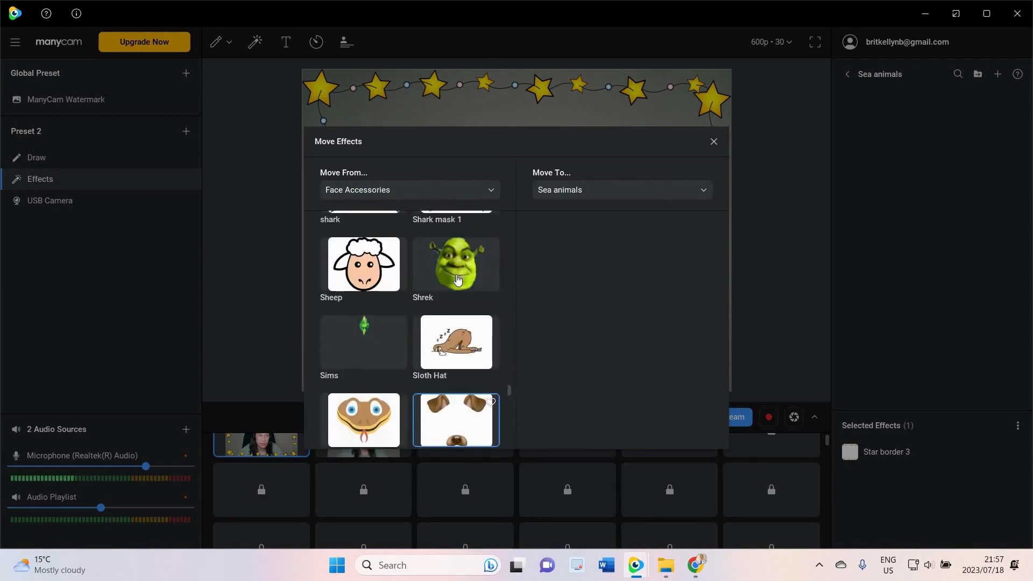
pyautogui.scroll(-1, 366, 317)
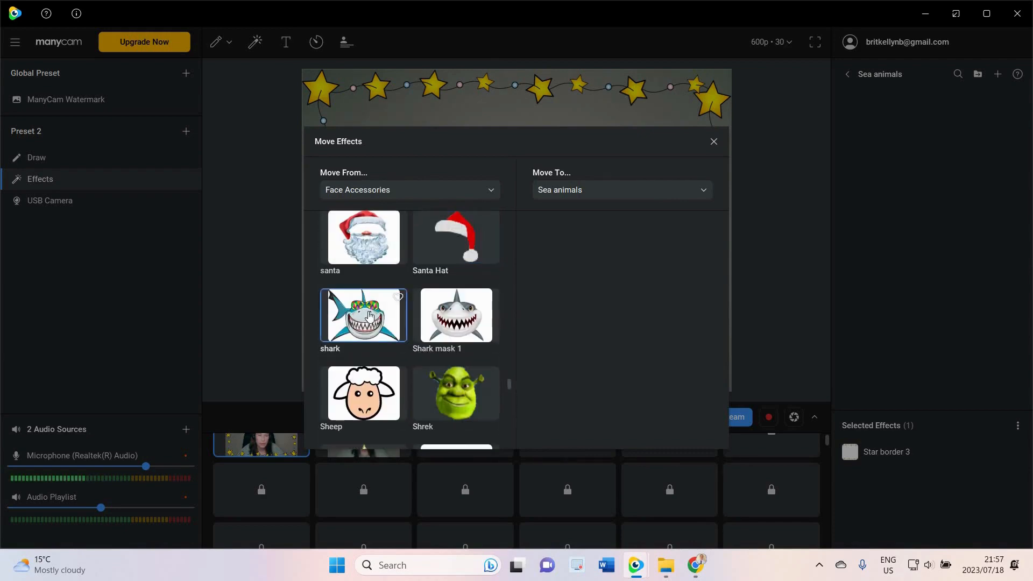
pyautogui.click(376, 316)
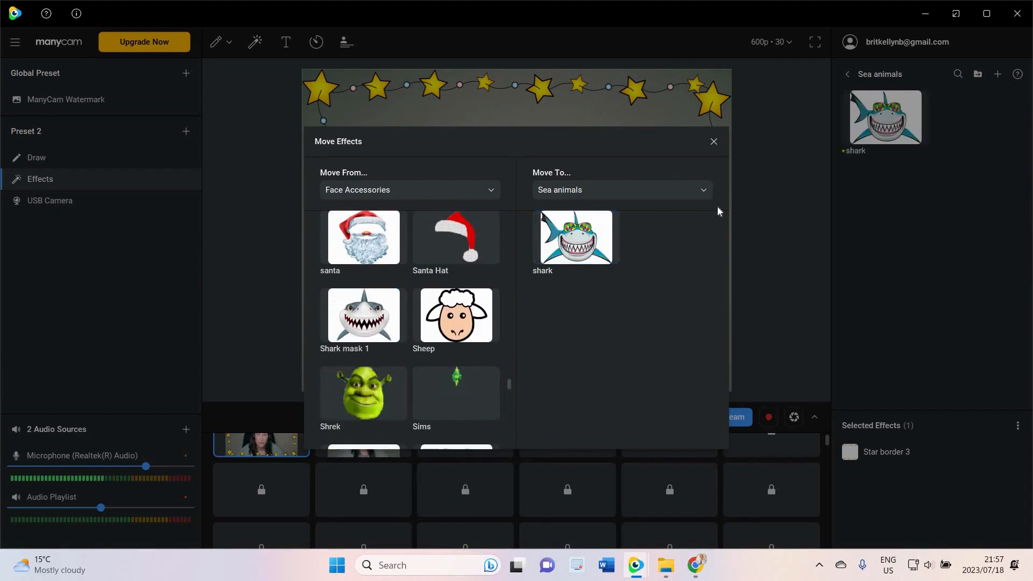
pyautogui.click(714, 142)
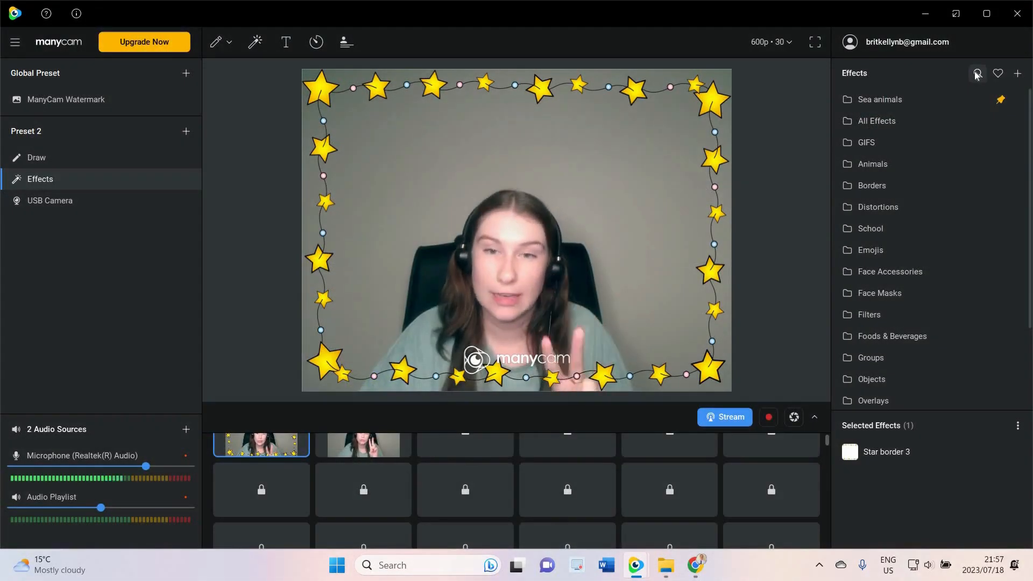
# Search the effects for shark, toggle the shark effect on and off, and clear the search
pyautogui.click(976, 74)
pyautogui.write('shark')
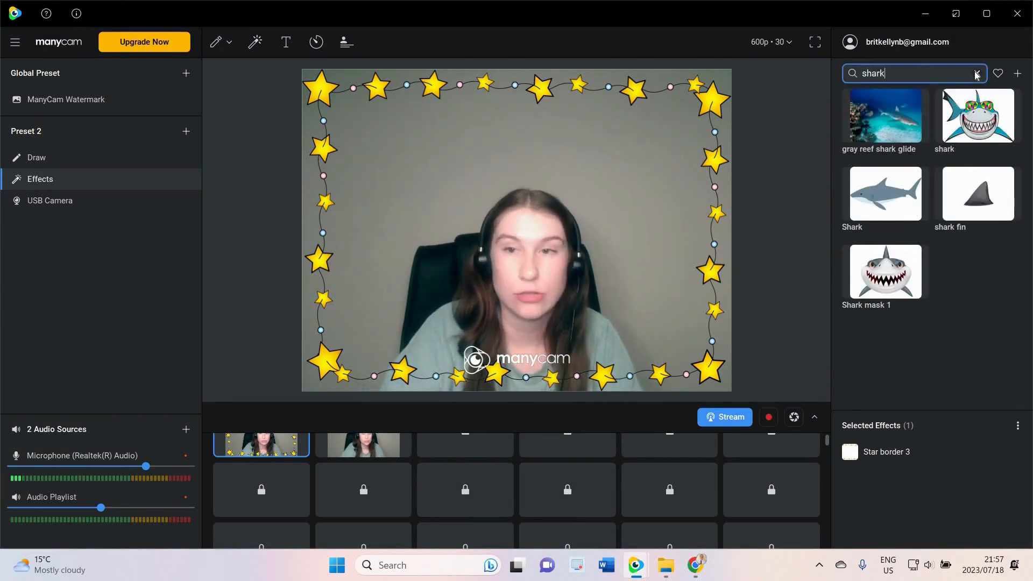
pyautogui.click(976, 123)
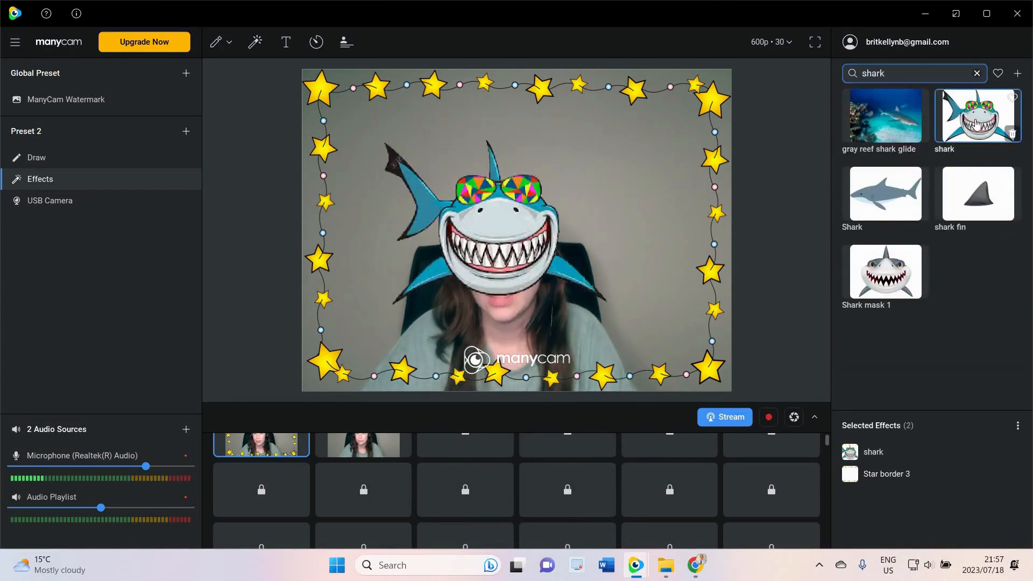
pyautogui.click(977, 122)
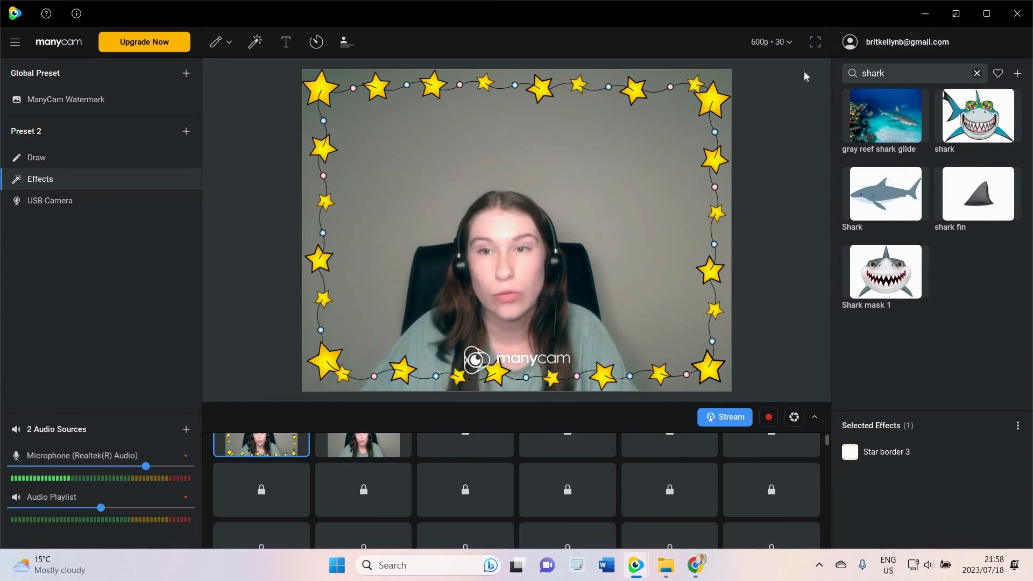
pyautogui.click(976, 73)
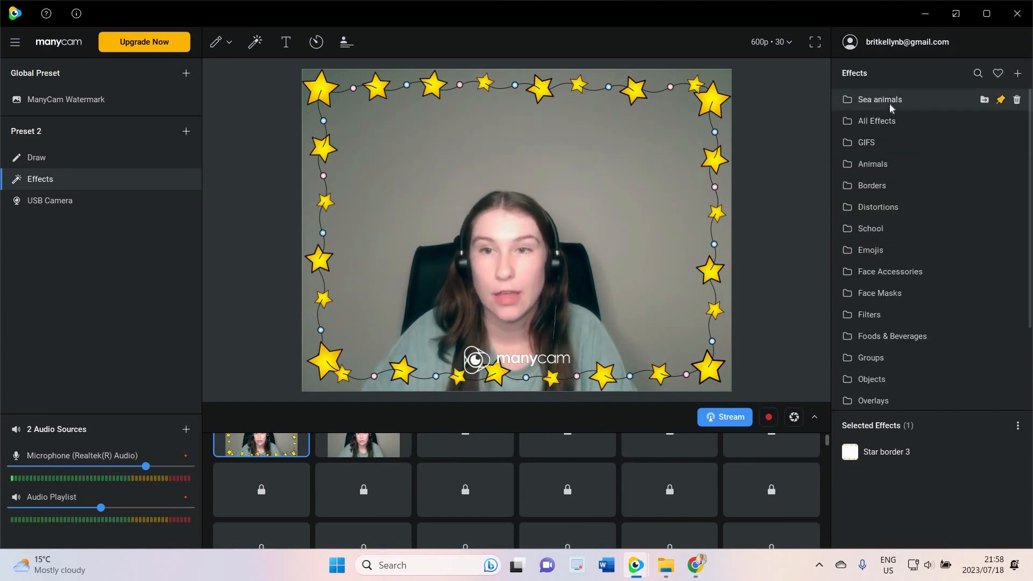
# Open the Sea animals folder and apply the shark effect from it
pyautogui.click(888, 103)
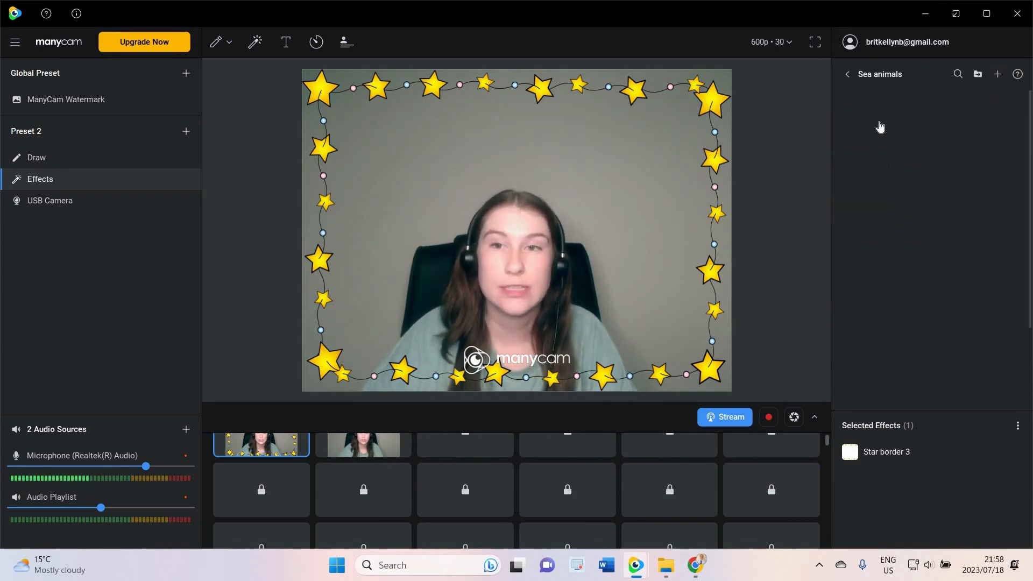
pyautogui.click(880, 125)
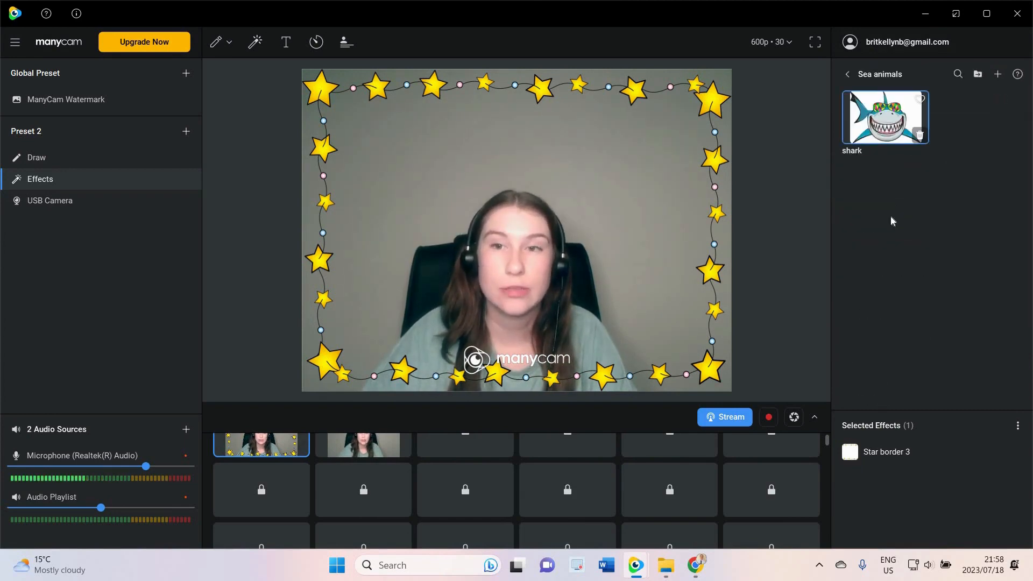
# Return from the Sea animals folder to the effects category list and browse it
pyautogui.click(848, 74)
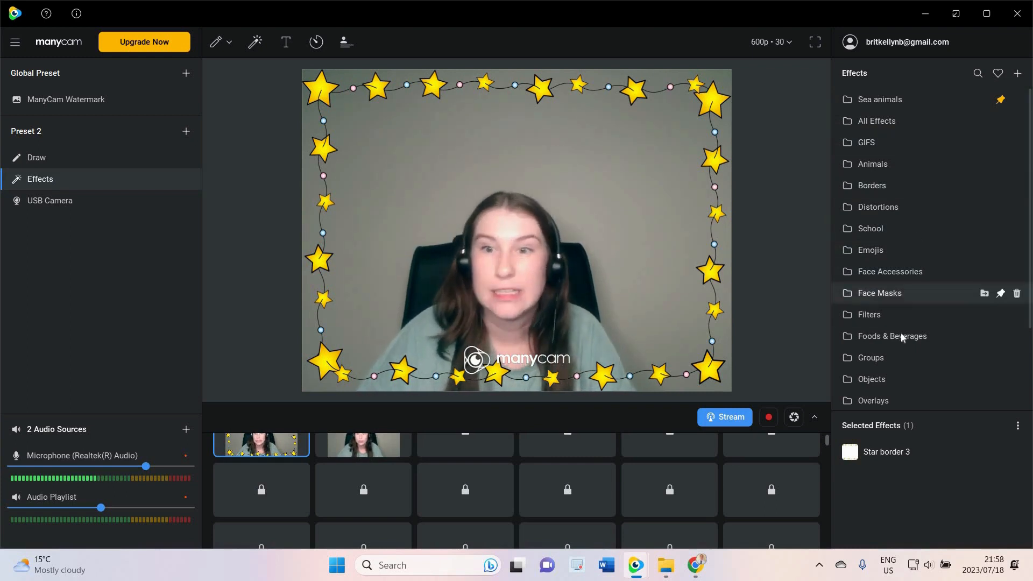
pyautogui.scroll(-2, 902, 331)
pyautogui.scroll(2, 903, 328)
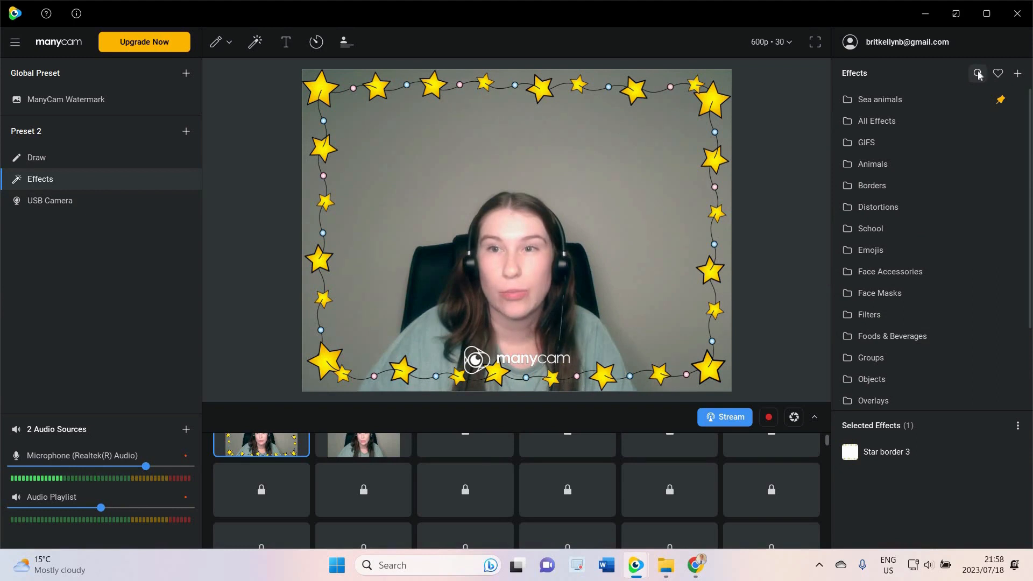
# Search the effects for shark, apply the shark fin and then Shark mask 1 effects, and clear the search
pyautogui.write('shark')
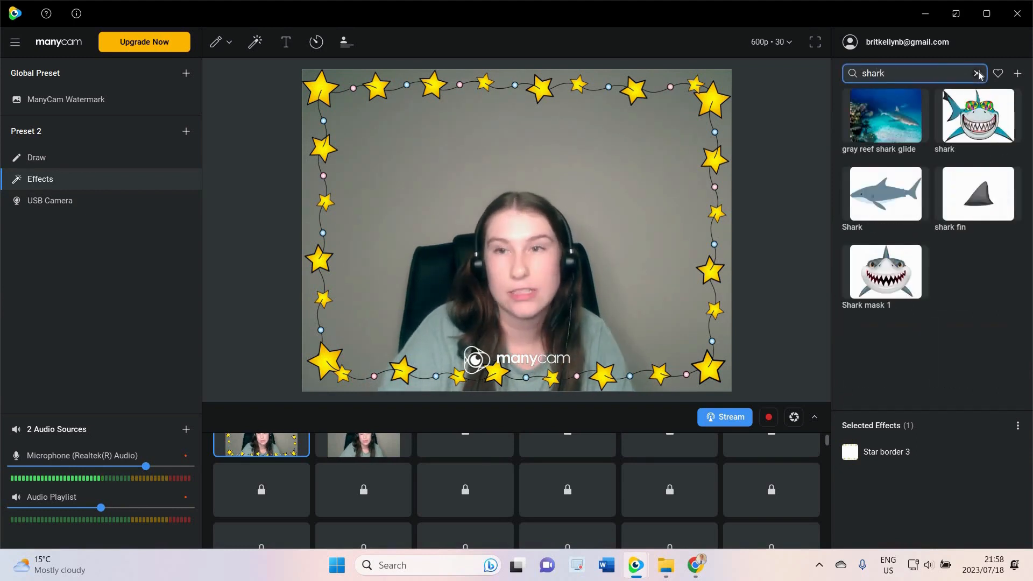
pyautogui.click(963, 242)
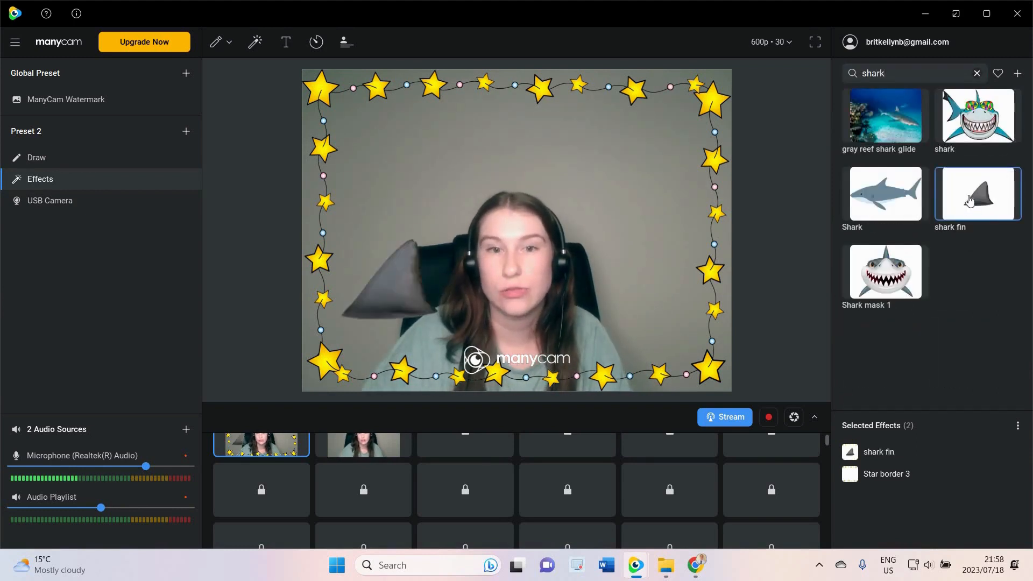
pyautogui.click(877, 114)
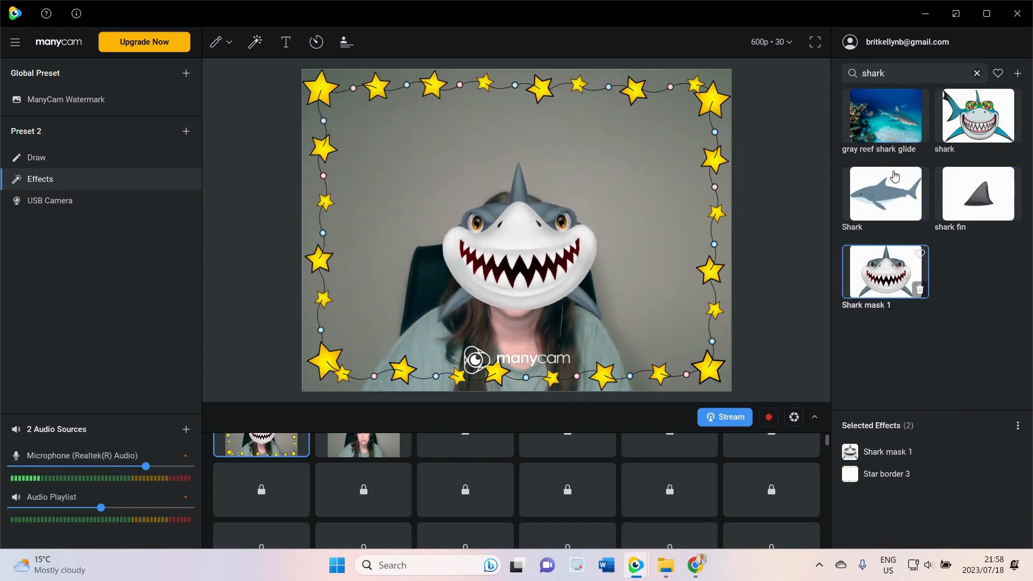
pyautogui.click(976, 74)
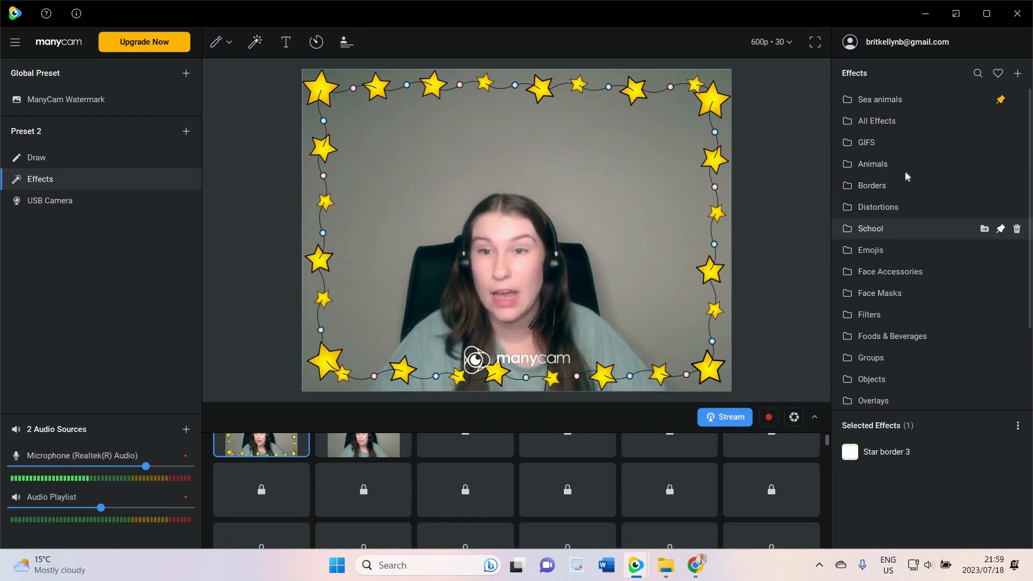
# Open All Effects briefly, go back, and open the Trial 2 Nova effects folder
pyautogui.click(897, 123)
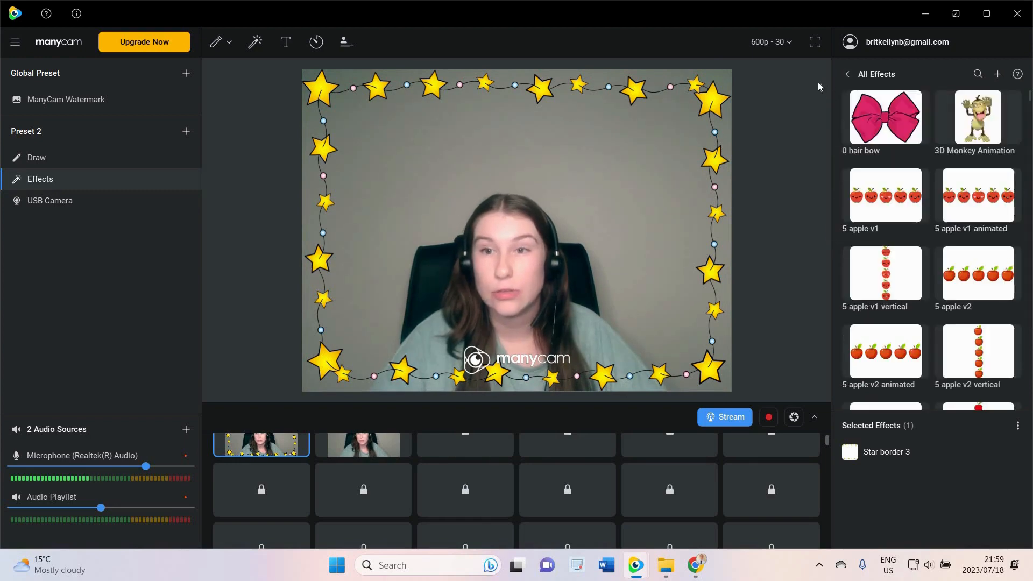
pyautogui.click(847, 74)
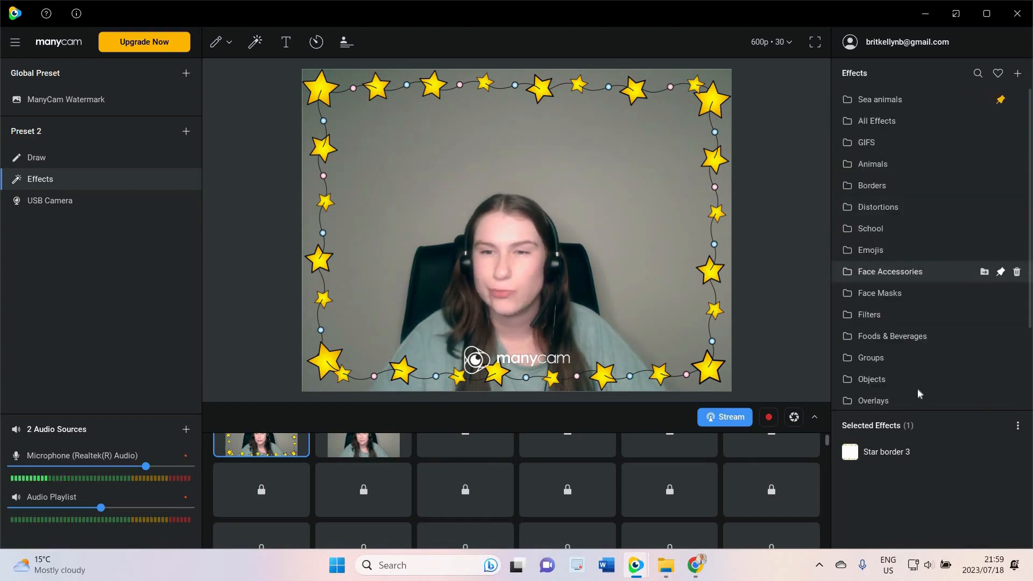
pyautogui.scroll(-3, 916, 386)
pyautogui.click(934, 355)
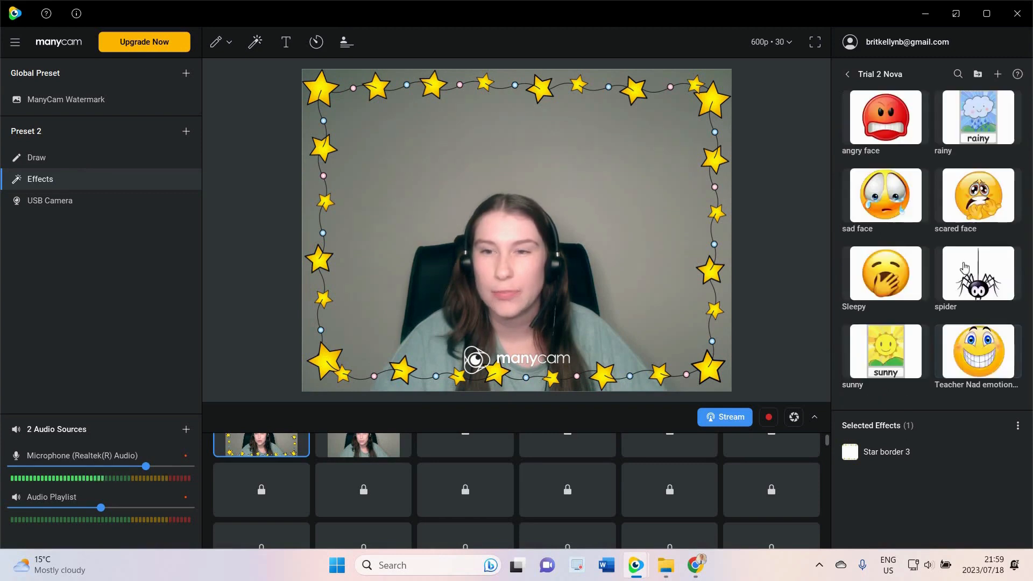
# Apply the spider effect and move it up toward the top-left corner of the frame
pyautogui.click(972, 274)
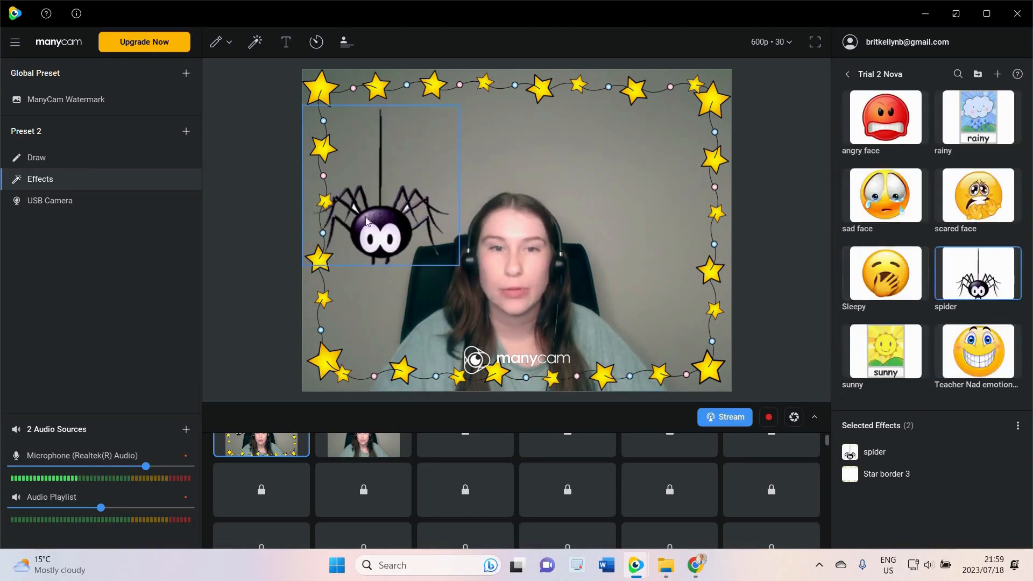
pyautogui.moveTo(368, 173); pyautogui.dragTo(373, 137)
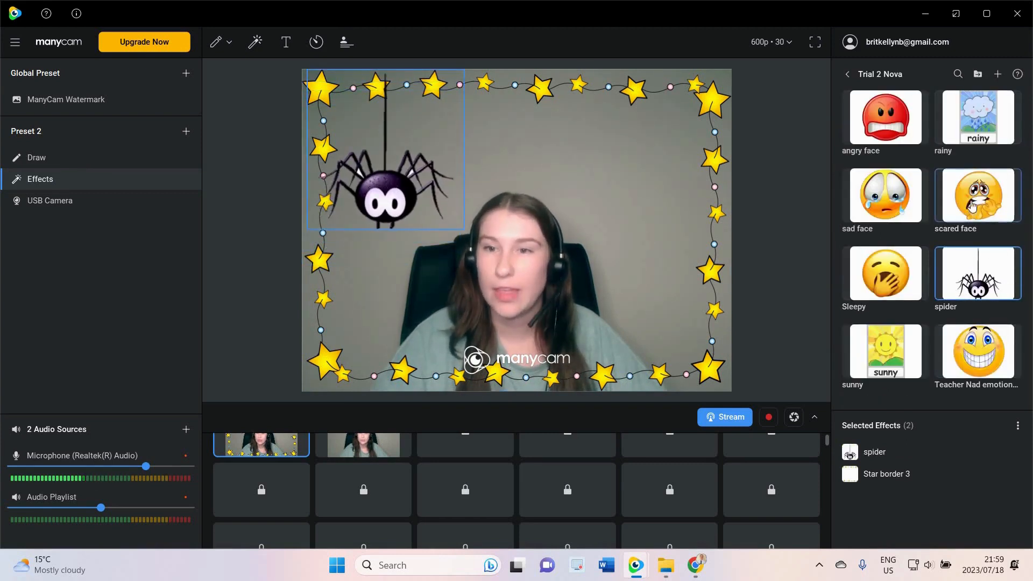
# Apply the scared face effect, then turn off both the scared face and spider effects
pyautogui.click(972, 199)
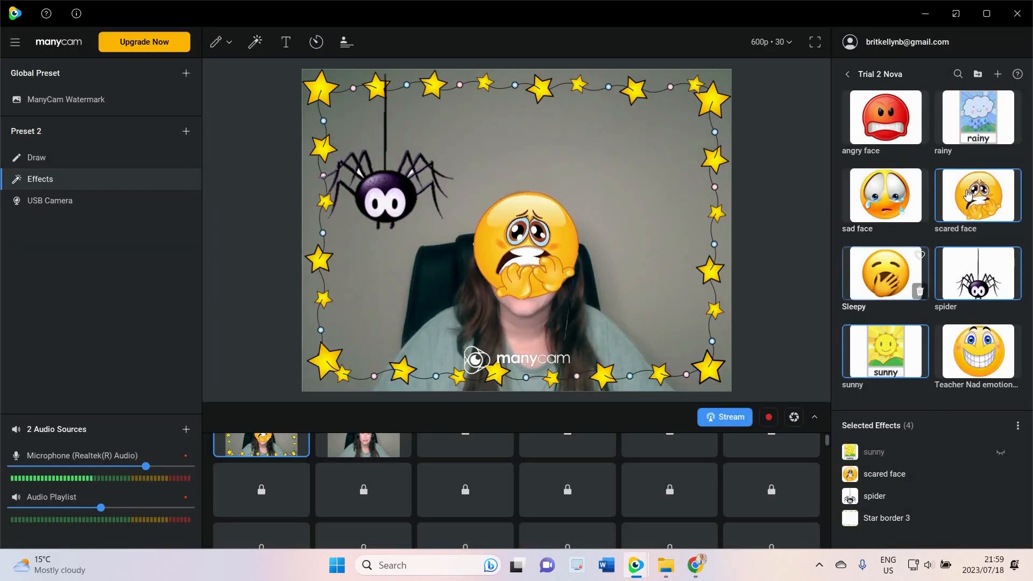
pyautogui.click(978, 202)
pyautogui.click(978, 273)
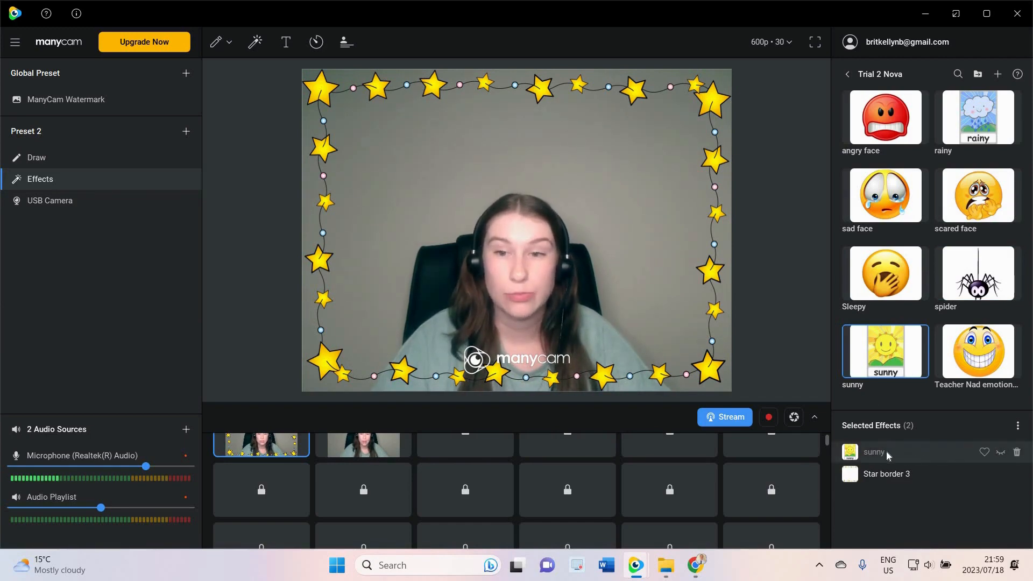
# Turn on the sunny effect's visibility, toggle it off and on, and move it down into the frame
pyautogui.click(1000, 452)
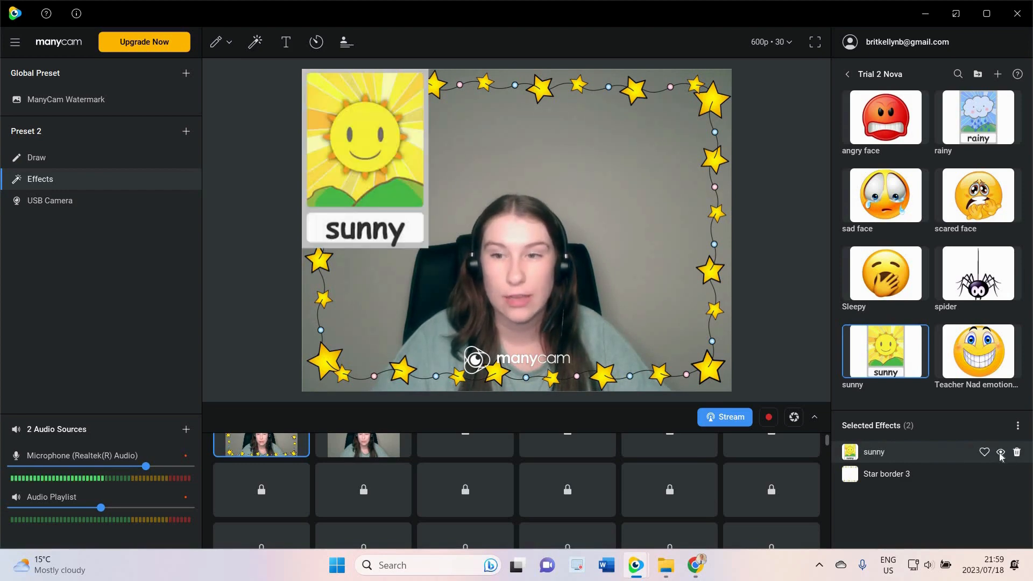
pyautogui.click(1000, 453)
pyautogui.click(1001, 453)
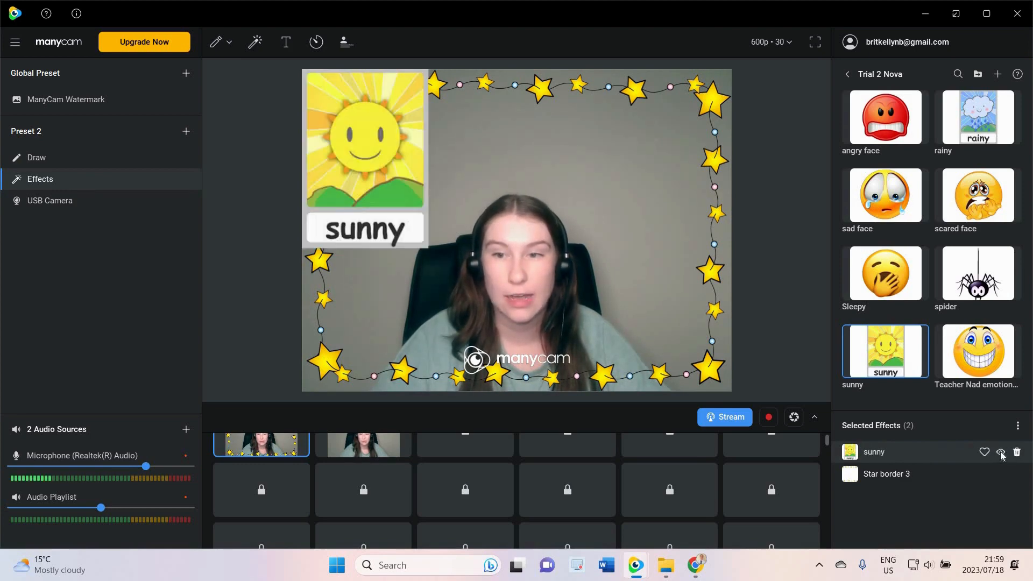
pyautogui.moveTo(389, 195); pyautogui.dragTo(418, 245)
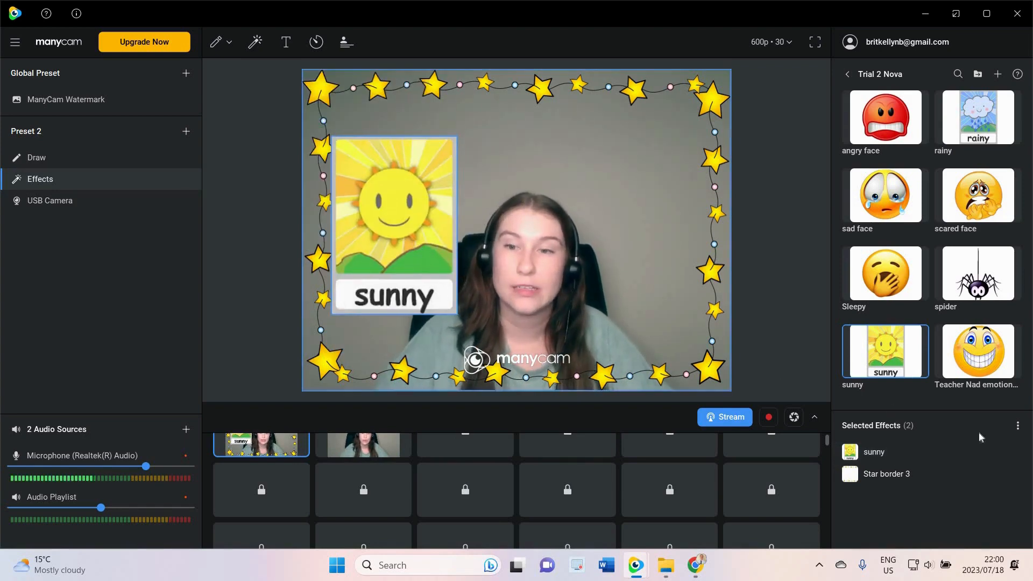
# Delete the sunny effect from the selected effects
pyautogui.moveTo(1000, 455)
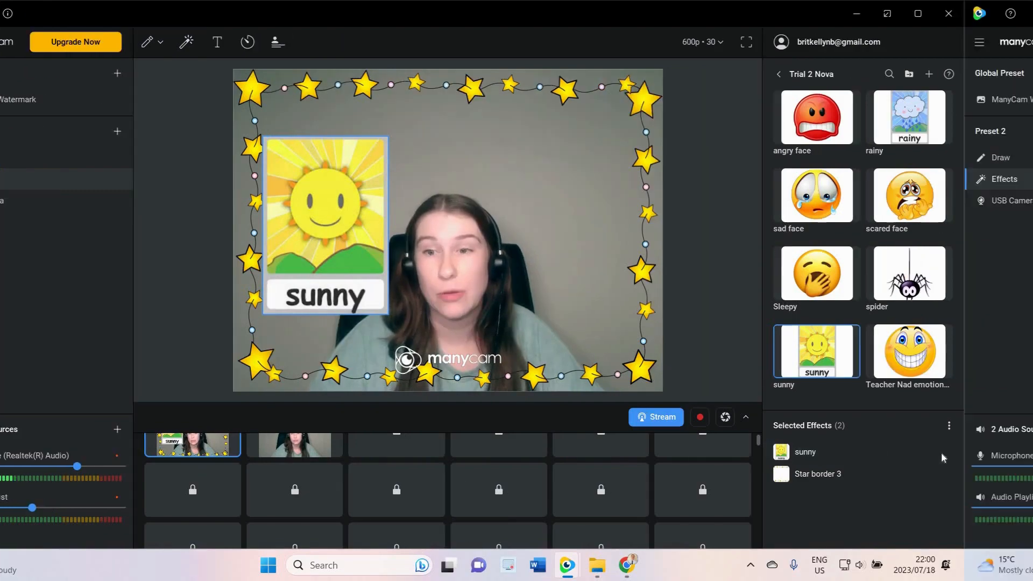
pyautogui.click(1017, 452)
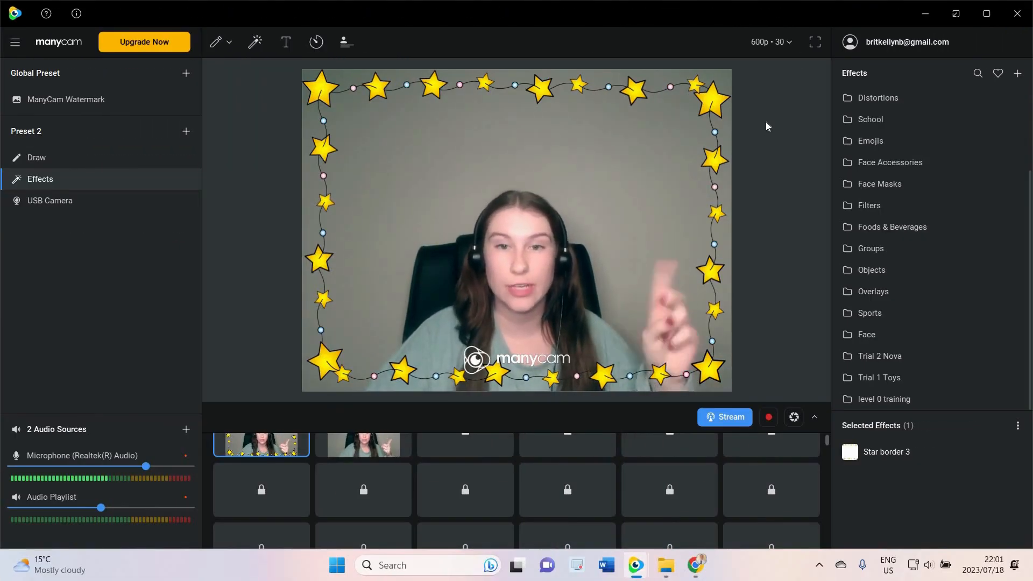
# Open the effects asset store and search it for pie
pyautogui.click(1017, 76)
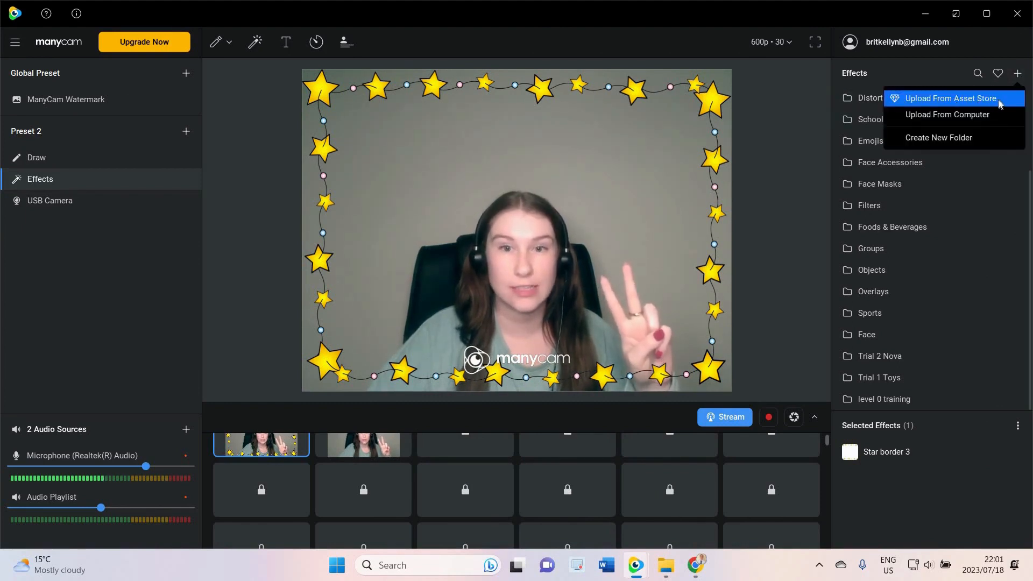
pyautogui.click(945, 103)
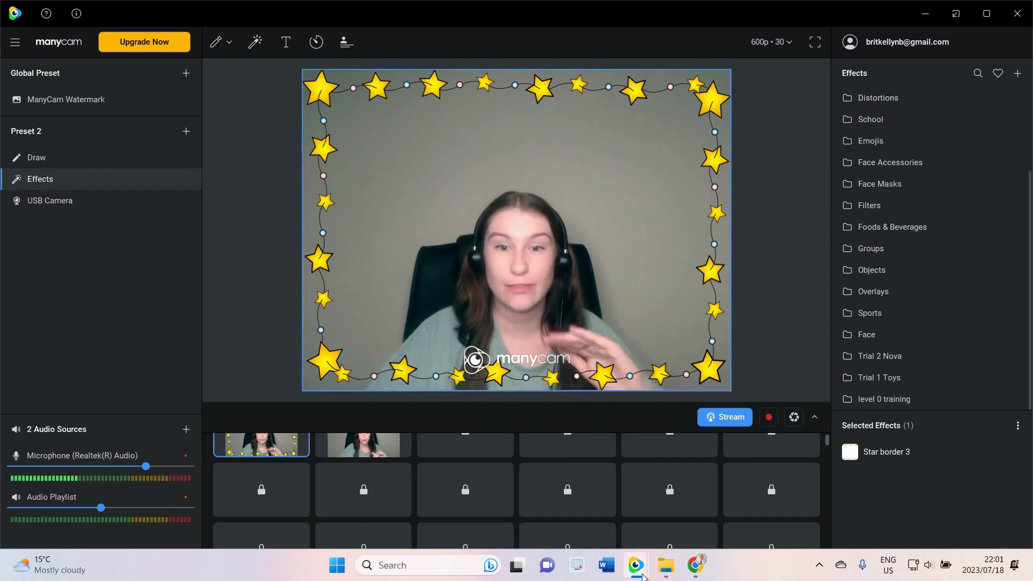
pyautogui.moveTo(635, 565)
pyautogui.click(721, 492)
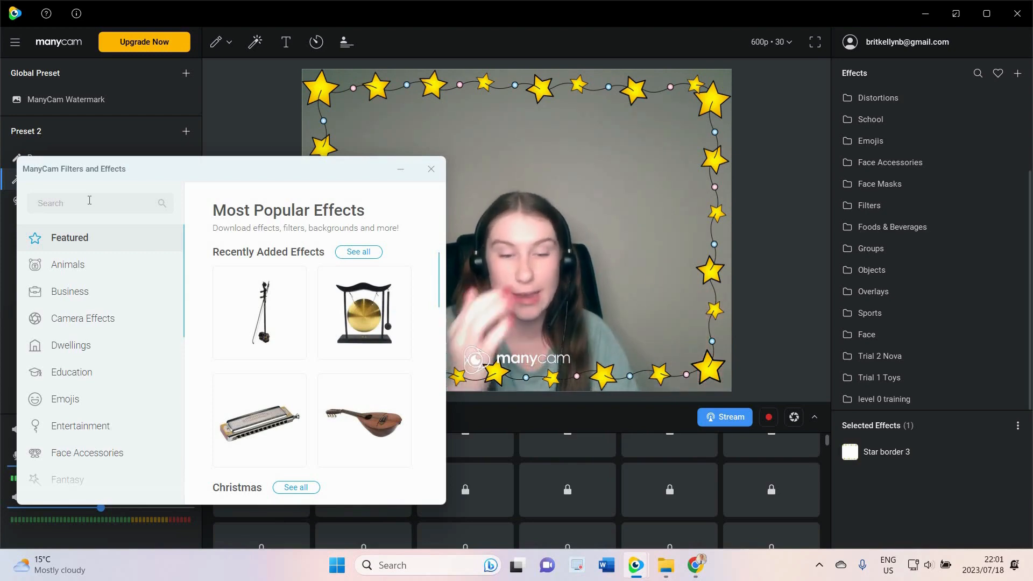
pyautogui.write('pi')
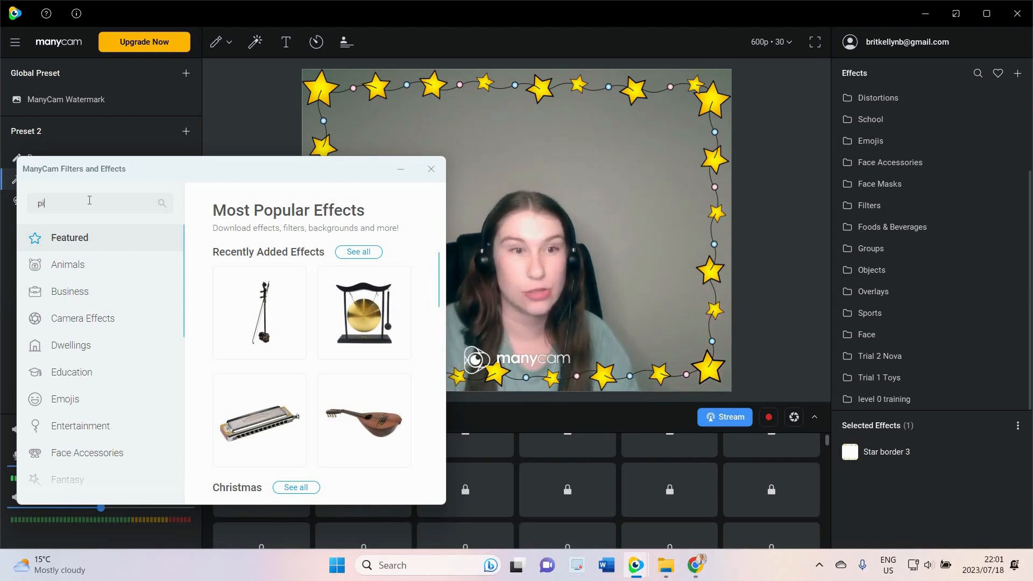
pyautogui.write('e')
pyautogui.press('Return')
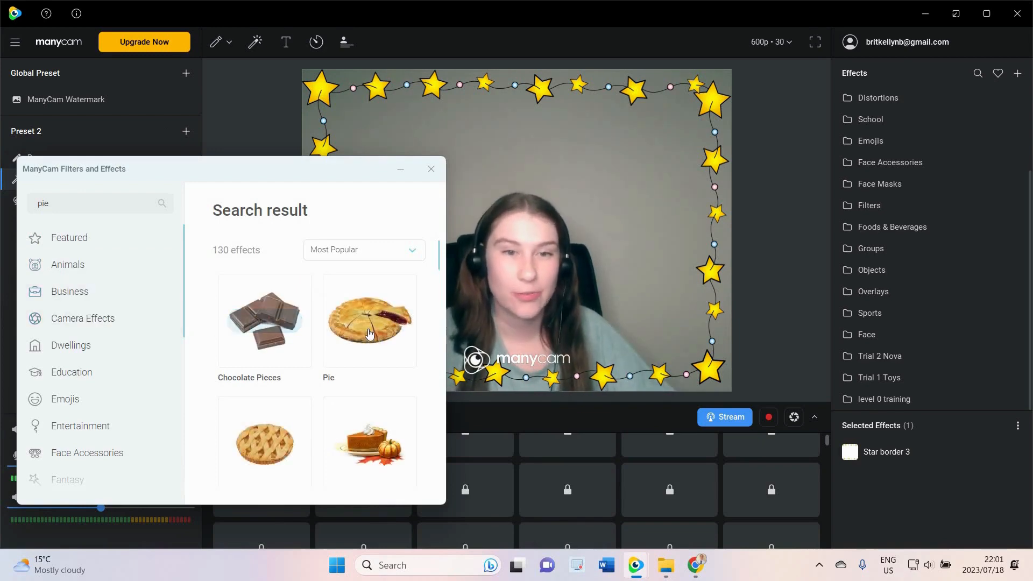
# Download the Pie effect from the asset store search results
pyautogui.moveTo(368, 332)
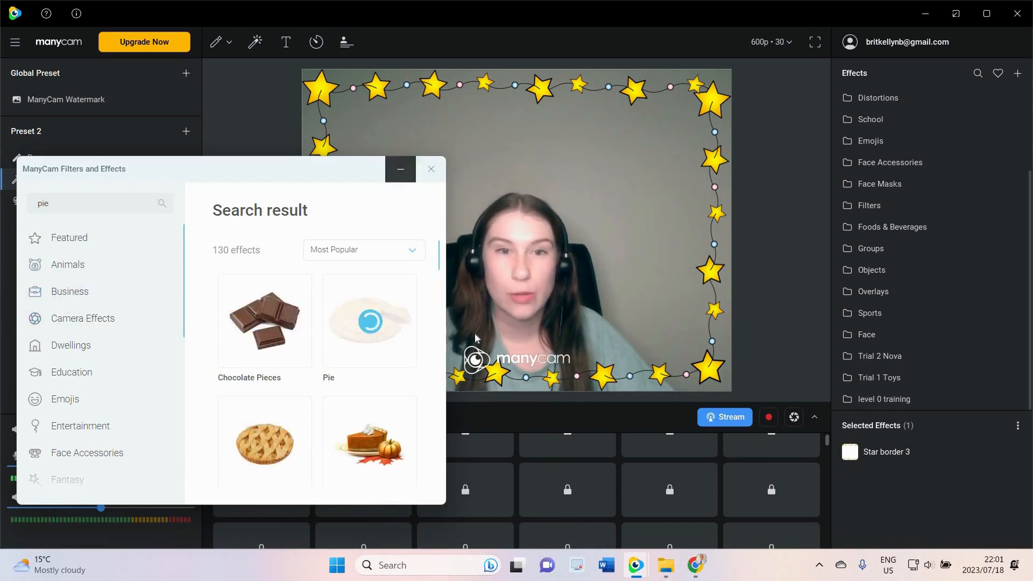
pyautogui.moveTo(368, 192); pyautogui.dragTo(398, 164)
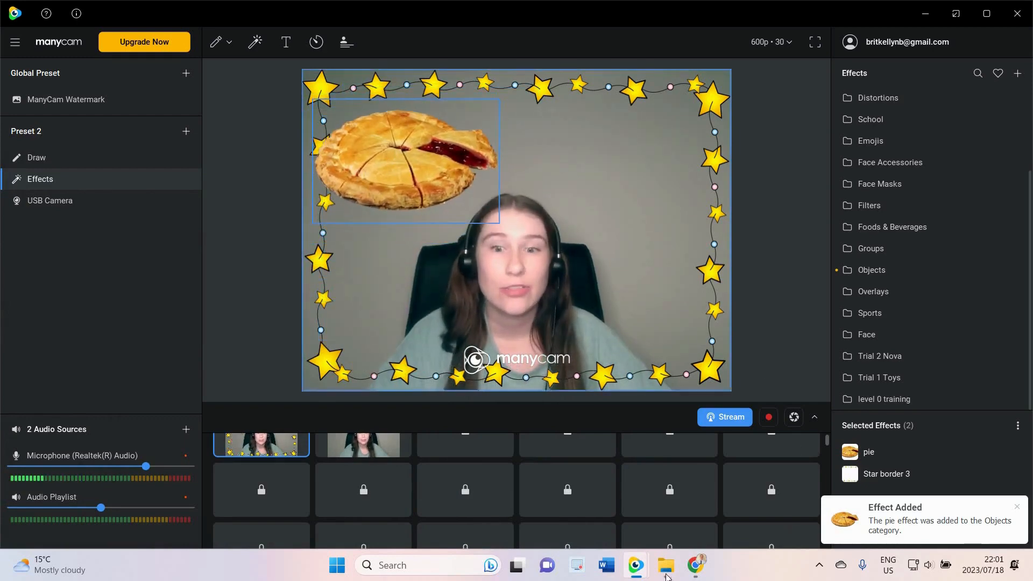
# Switch back to the asset store, scroll through more pie results, and minimize the store window
pyautogui.moveTo(635, 565)
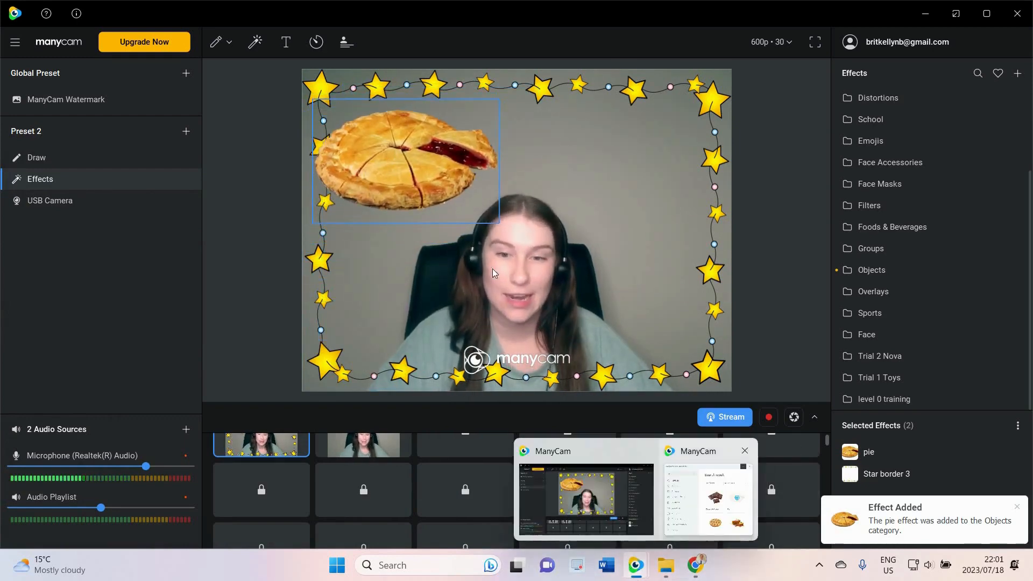
pyautogui.click(708, 499)
pyautogui.scroll(-8, 415, 344)
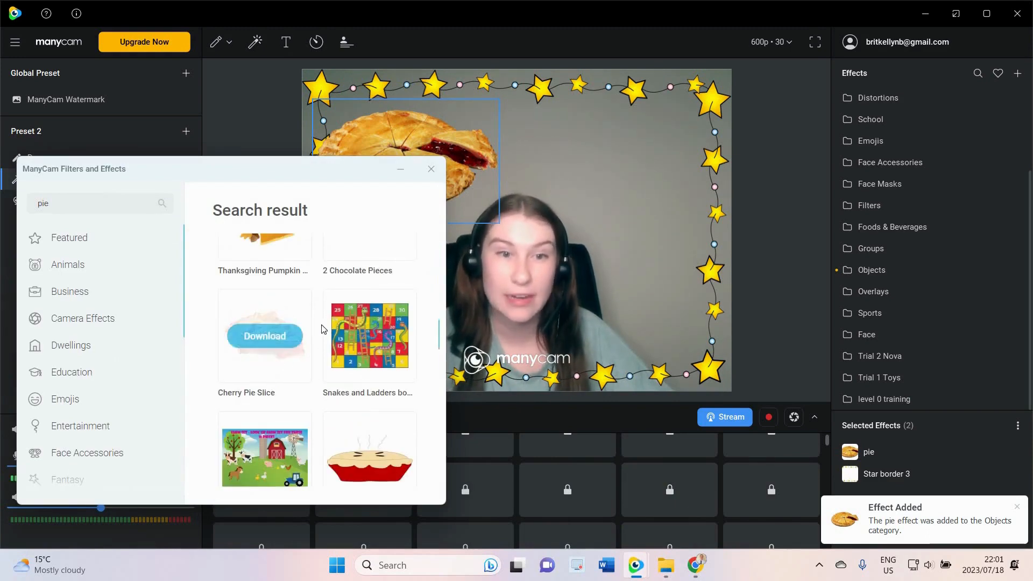
pyautogui.scroll(-2, 332, 339)
pyautogui.scroll(-2, 332, 340)
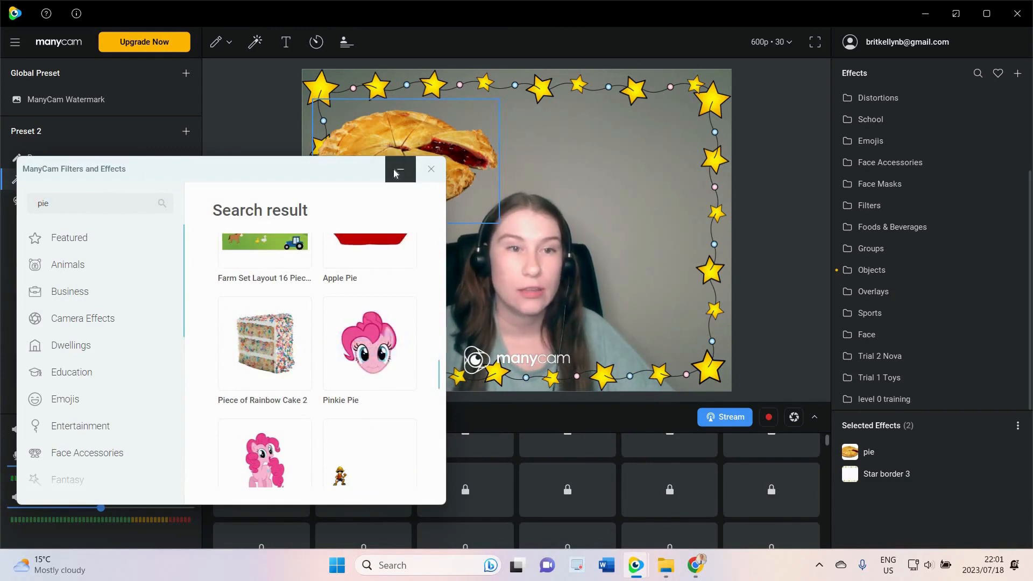
pyautogui.moveTo(271, 344)
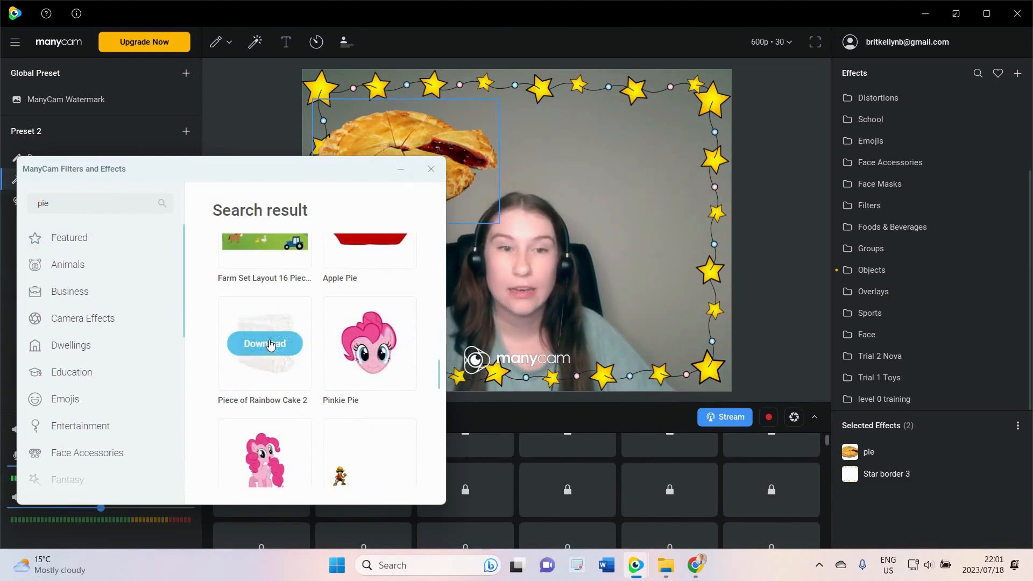
pyautogui.click(401, 168)
# Remove the pie effect from the selected effects
pyautogui.moveTo(1010, 459)
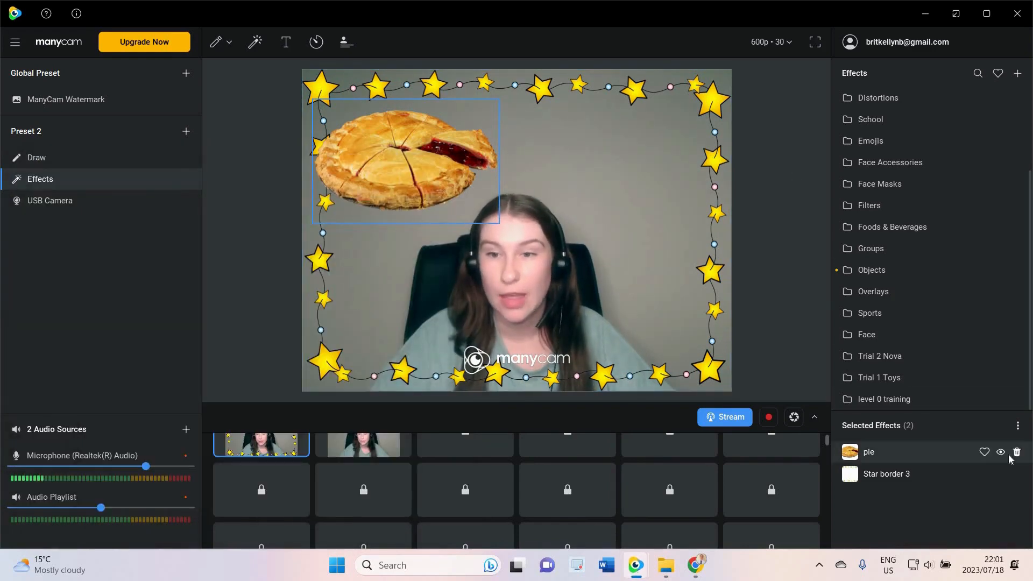
pyautogui.press('Delete')
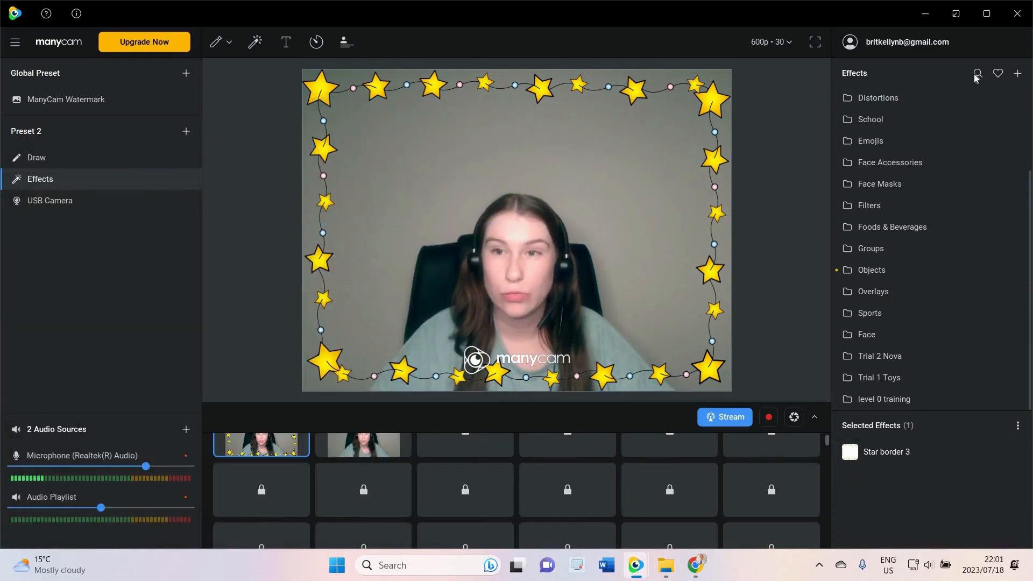
# Search the effects for pie, toggle the pie effect on and off, and clear the search
pyautogui.click(977, 74)
pyautogui.write('pie')
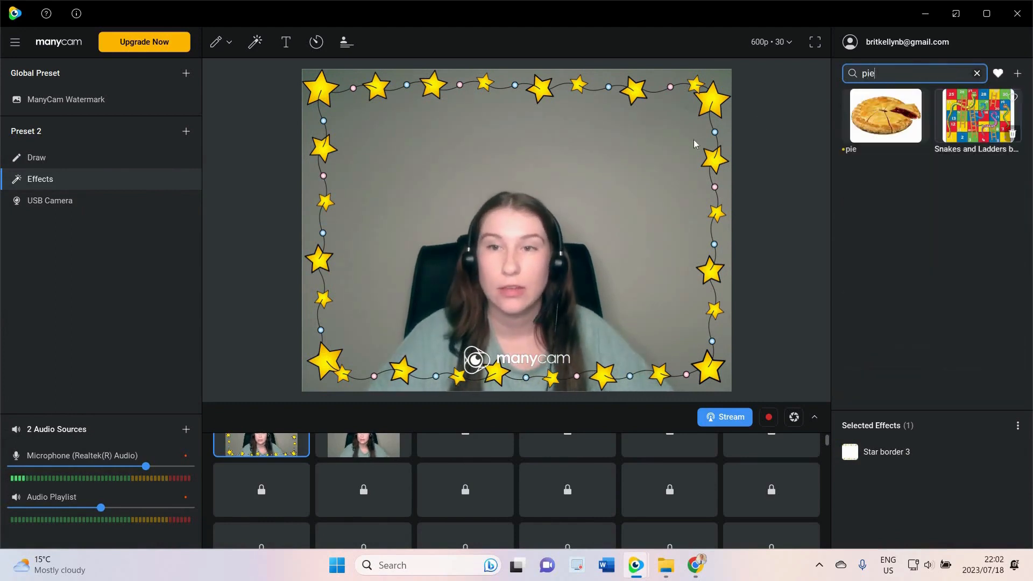
pyautogui.click(886, 115)
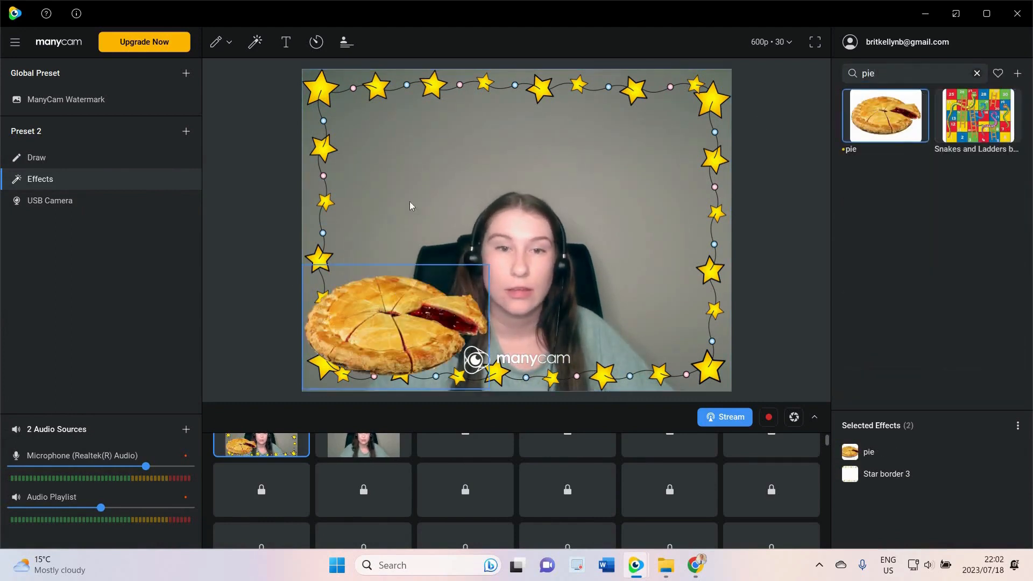
pyautogui.click(885, 100)
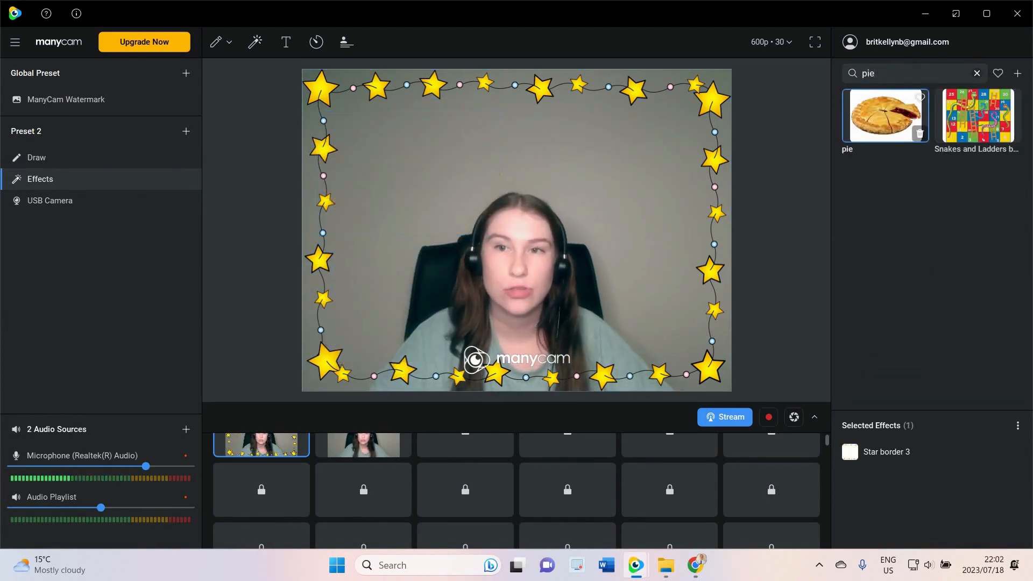
pyautogui.click(968, 73)
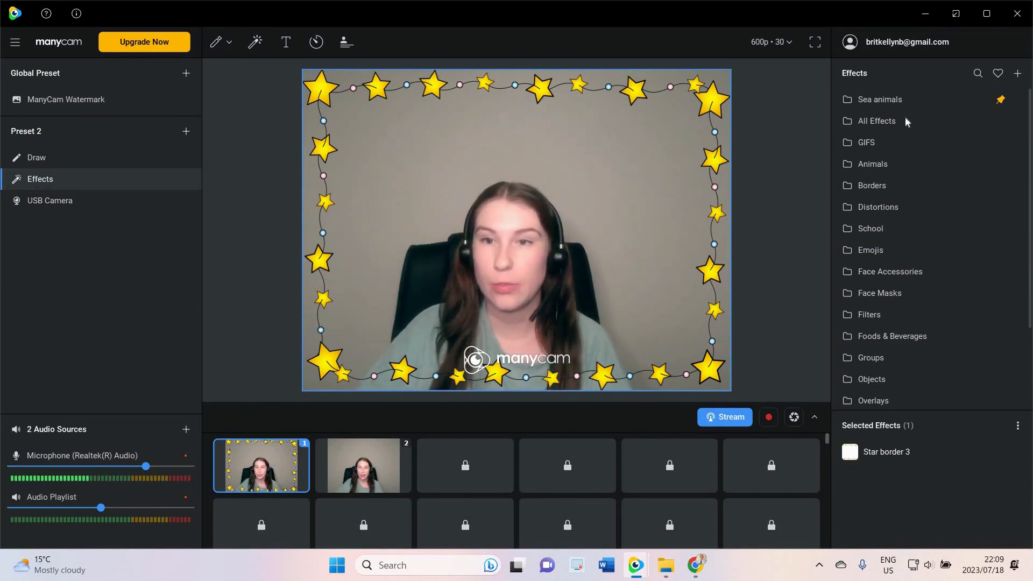
# Make the second scene live and apply the Animal border 1 effect from the Borders folder
pyautogui.click(896, 184)
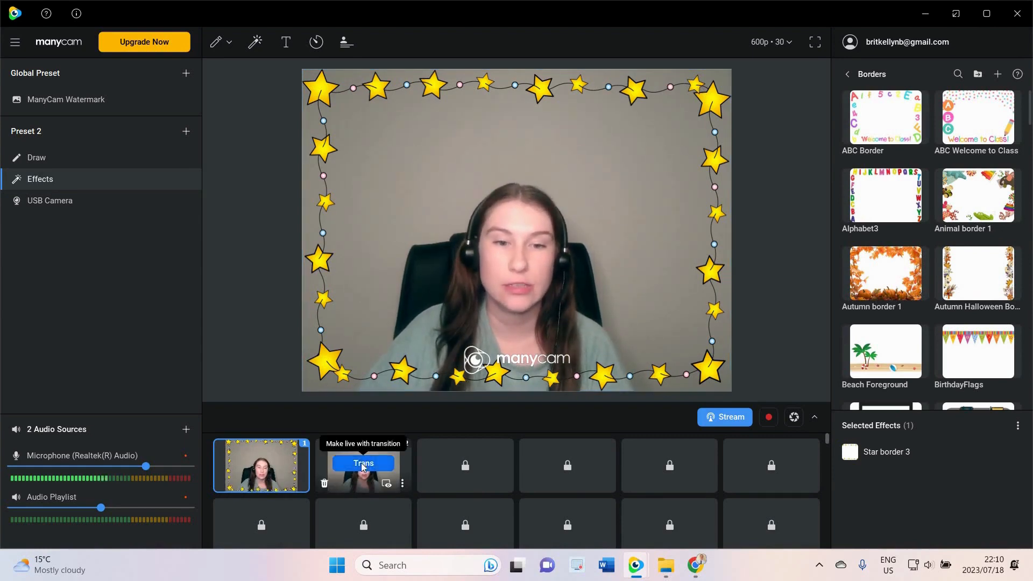
pyautogui.click(363, 463)
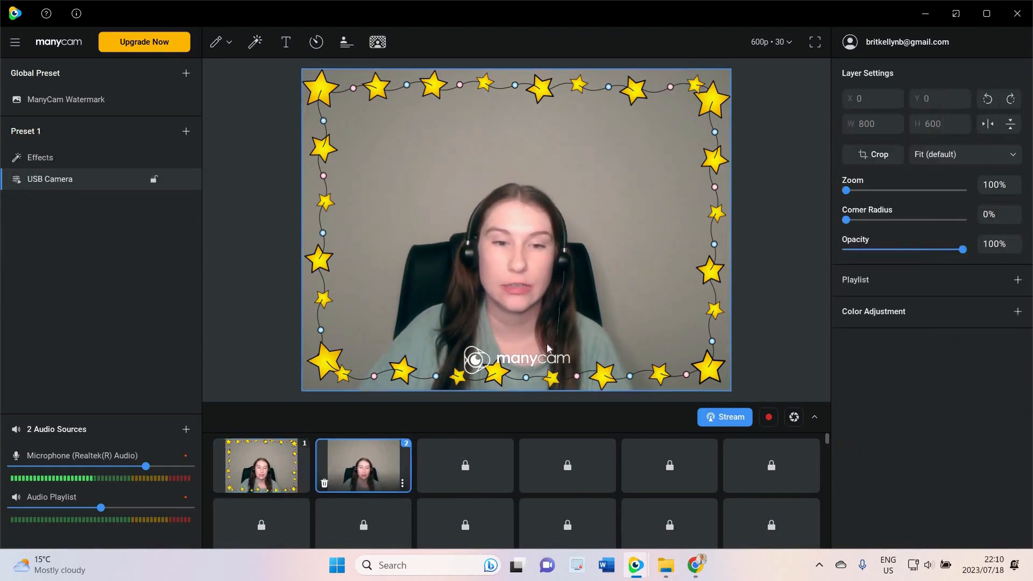
pyautogui.click(256, 44)
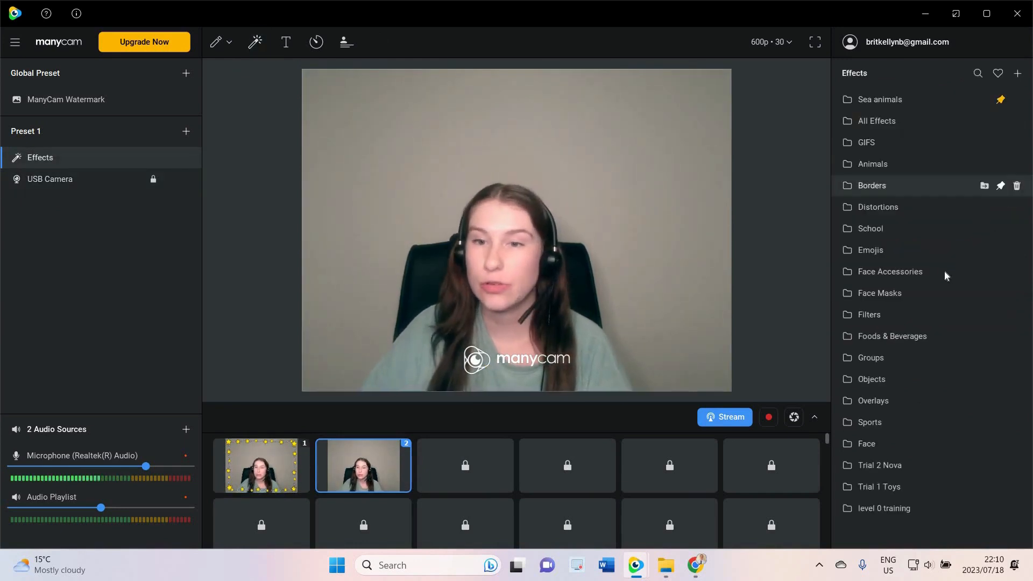
pyautogui.click(887, 184)
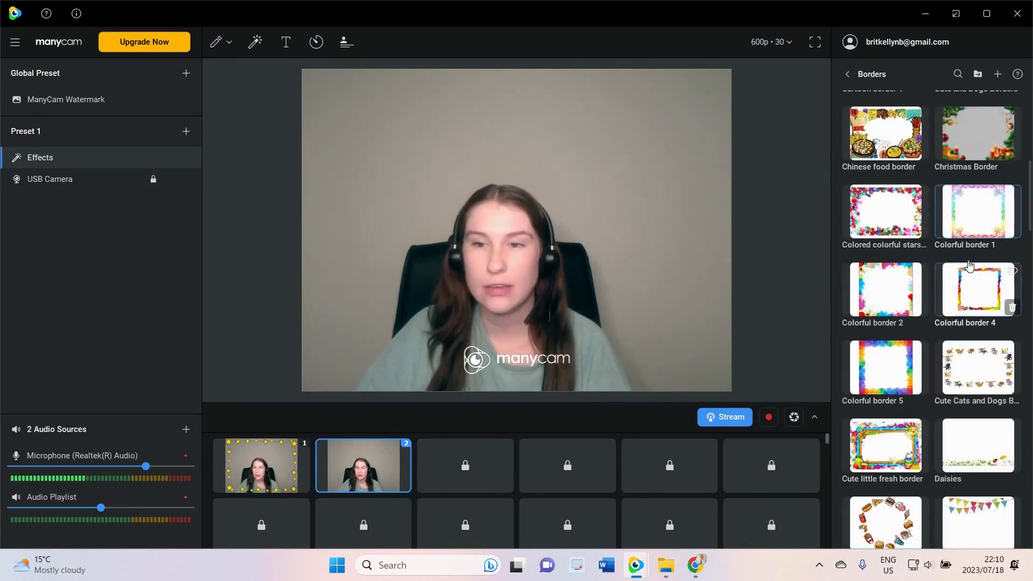
pyautogui.scroll(8, 969, 265)
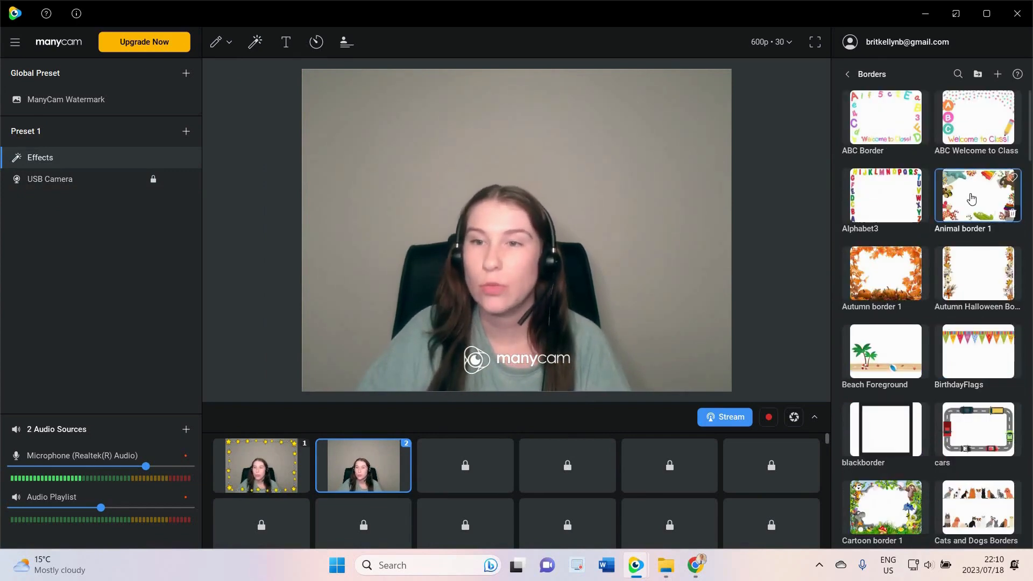
pyautogui.click(971, 199)
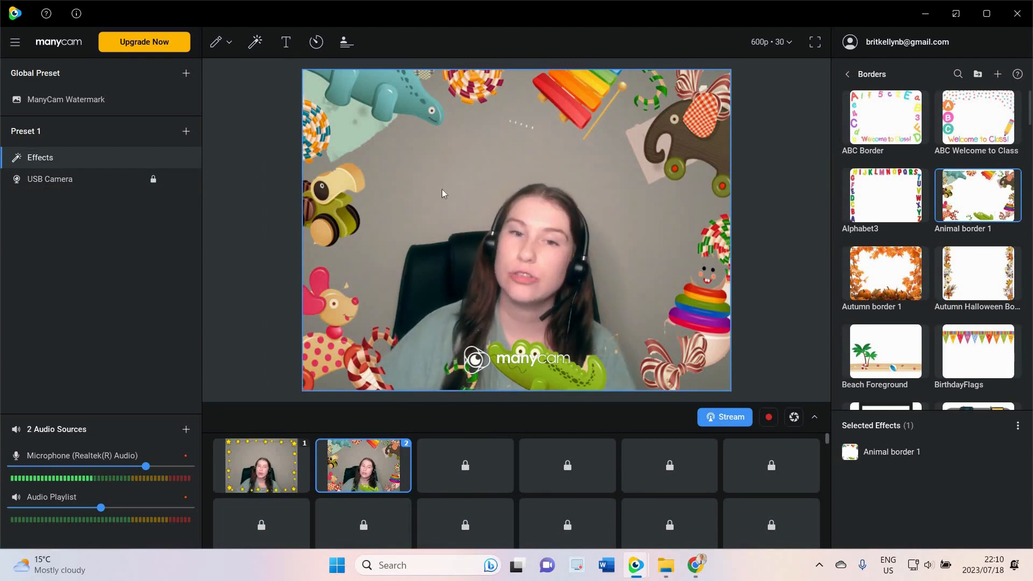
# Switch the live output to the second scene with a transition, then back to the first scene
pyautogui.click(262, 467)
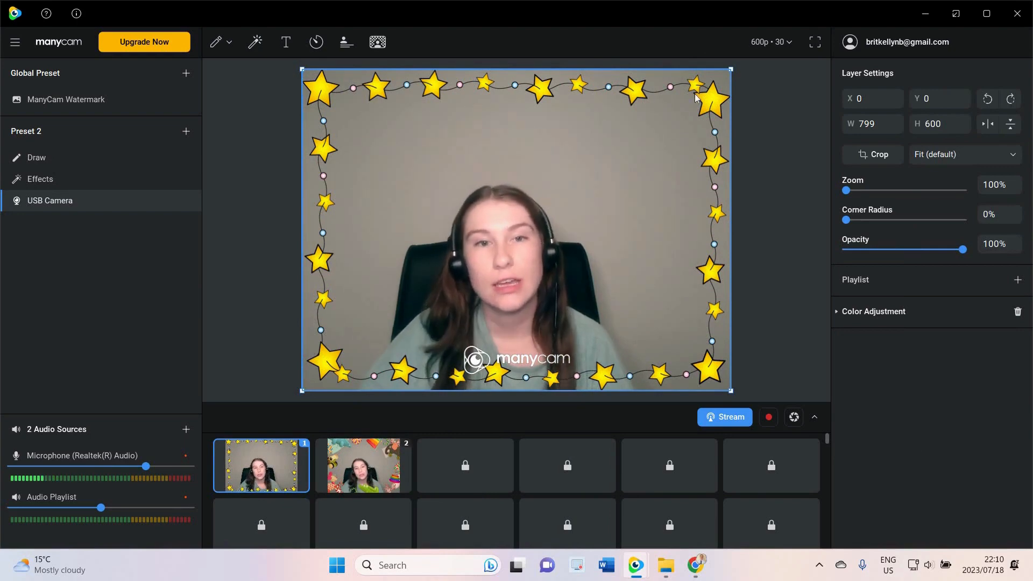
pyautogui.moveTo(355, 466)
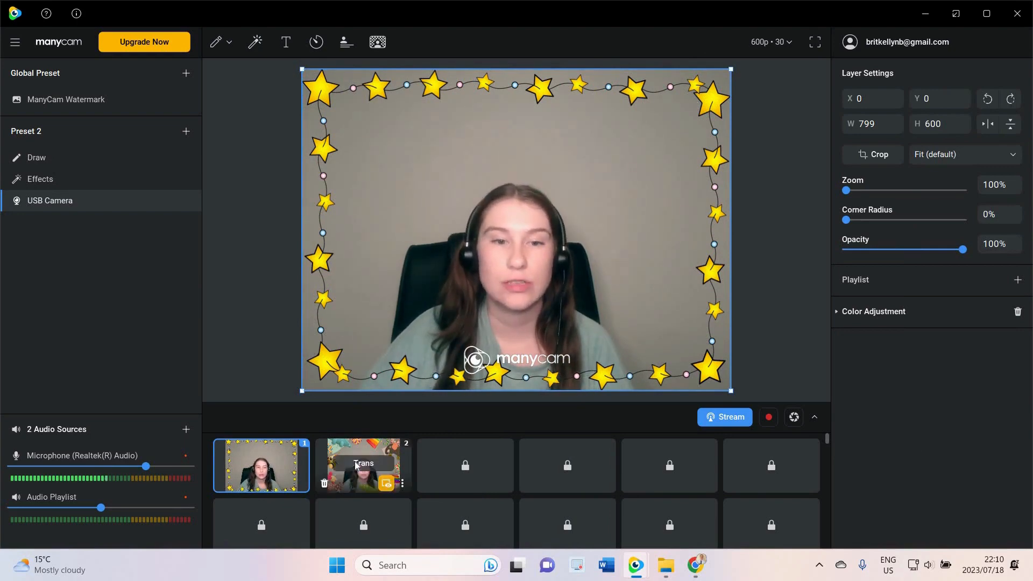
pyautogui.click(389, 462)
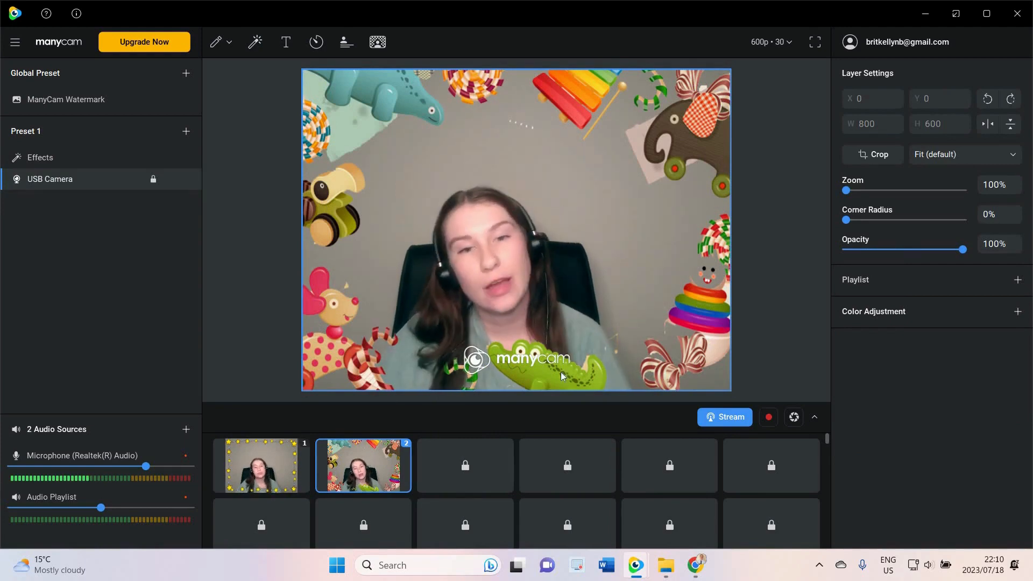
pyautogui.moveTo(274, 465)
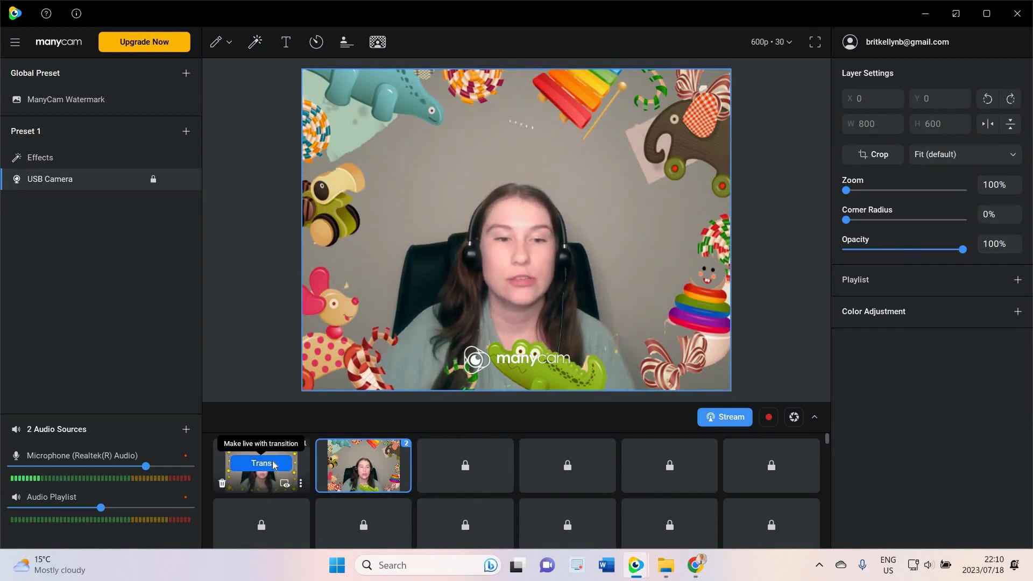
pyautogui.click(274, 463)
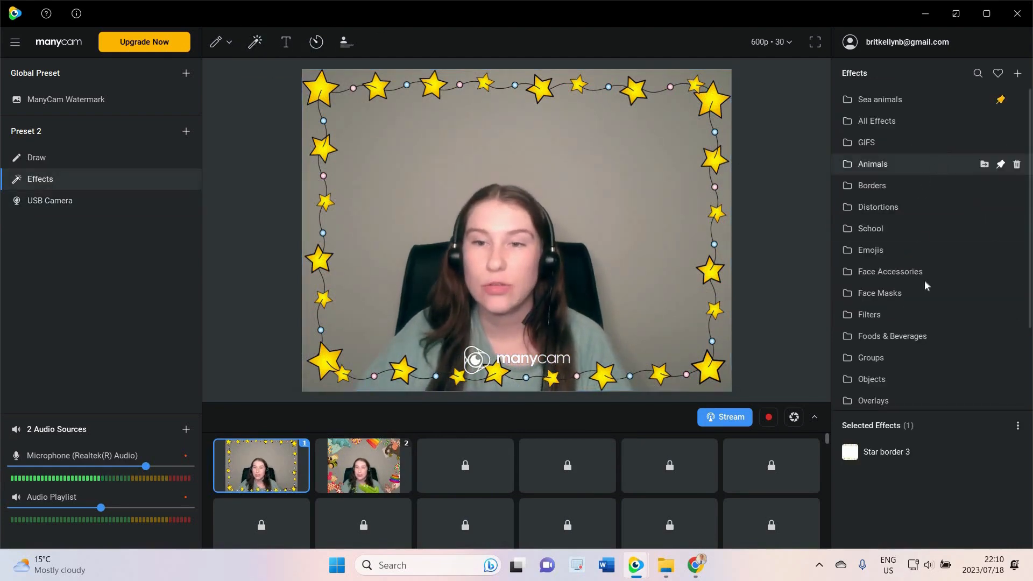
# Open the Distortions folder and try the Bulge and Mirror distortion effects on the first scene
pyautogui.click(916, 206)
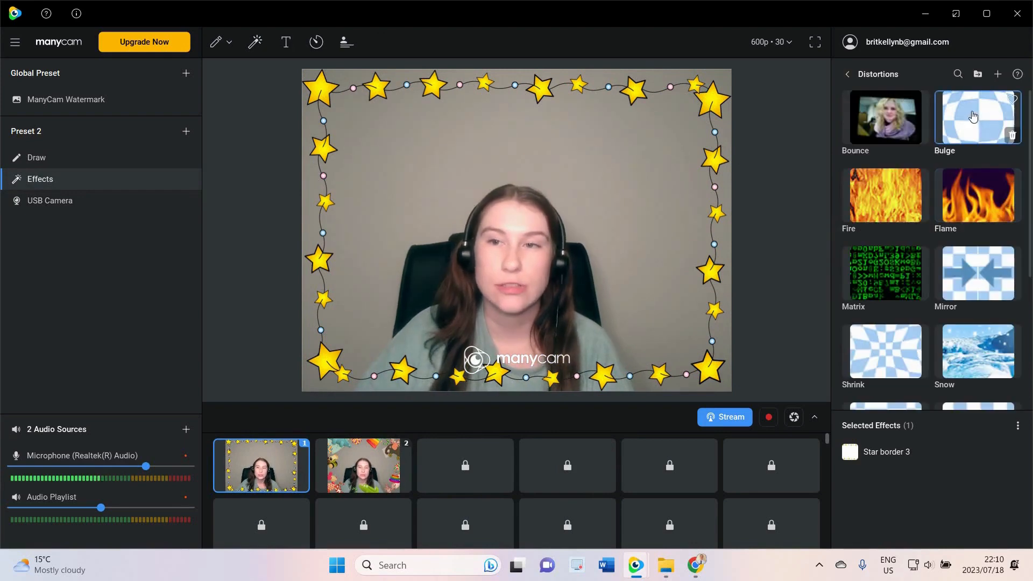
pyautogui.click(973, 117)
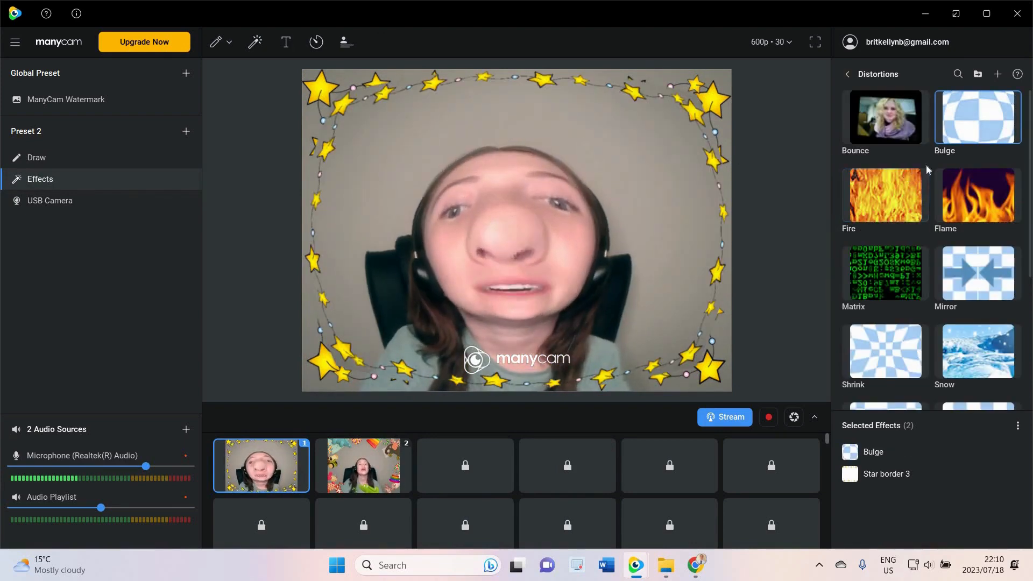
pyautogui.click(972, 116)
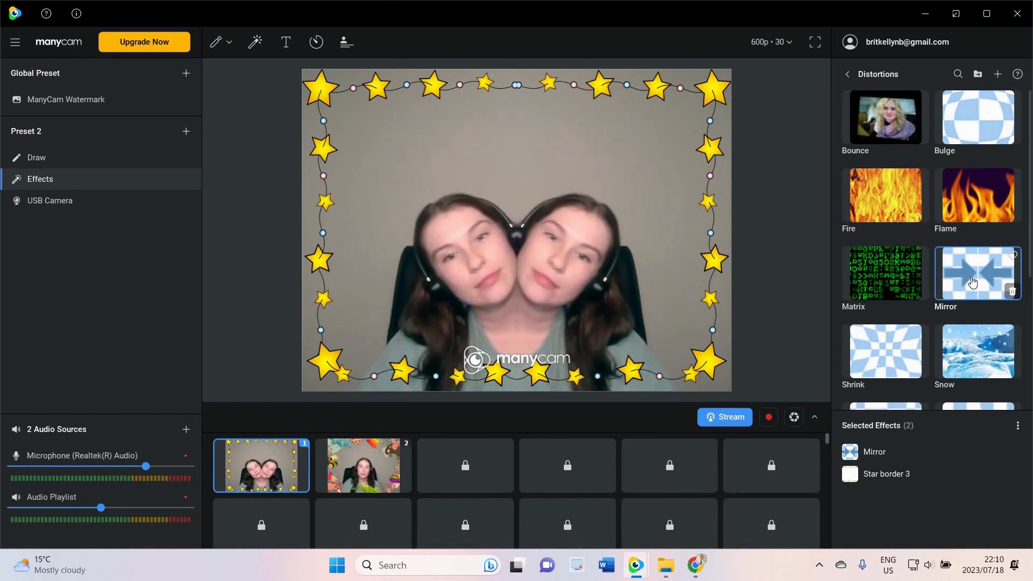
pyautogui.click(974, 282)
# Try the Shrink, Warp and Square Distortion effects, then turn the distortion off
pyautogui.click(890, 351)
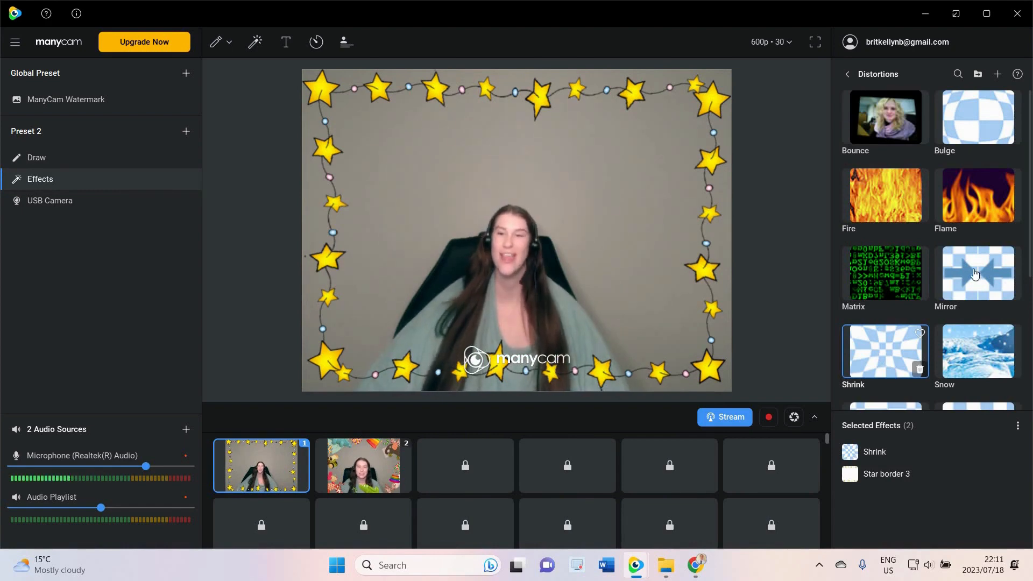
pyautogui.scroll(-4, 975, 273)
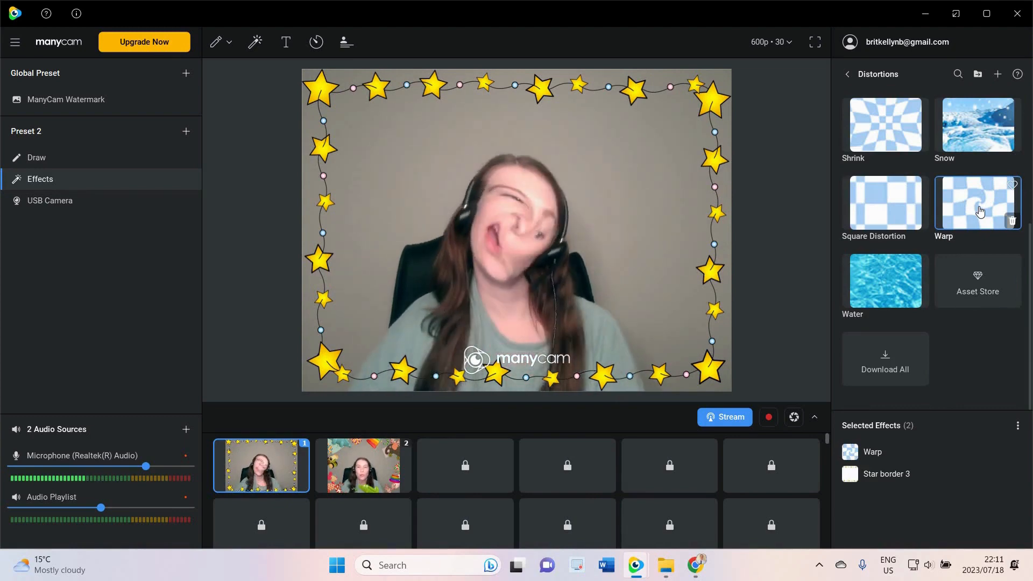
pyautogui.click(859, 219)
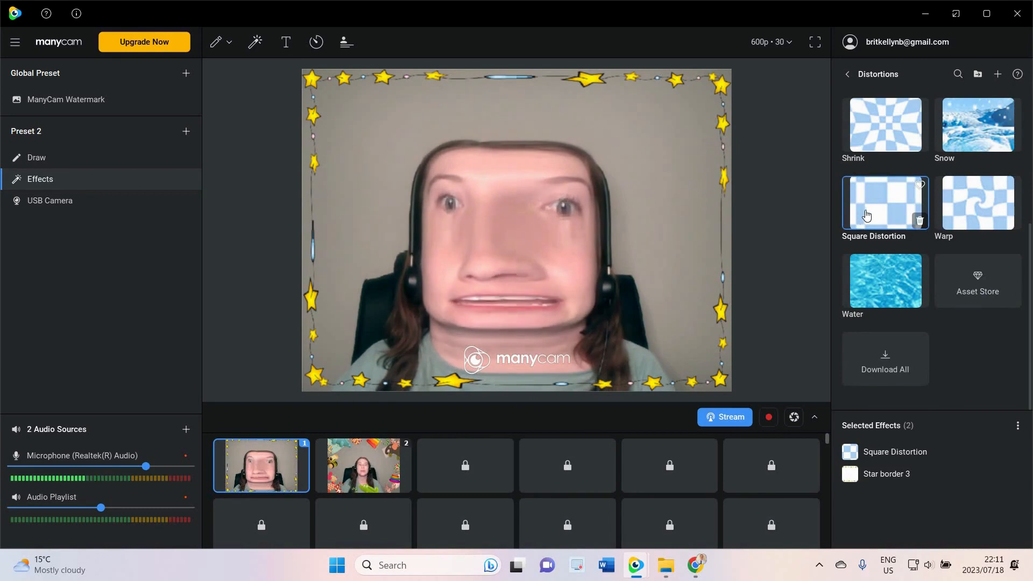
pyautogui.click(920, 221)
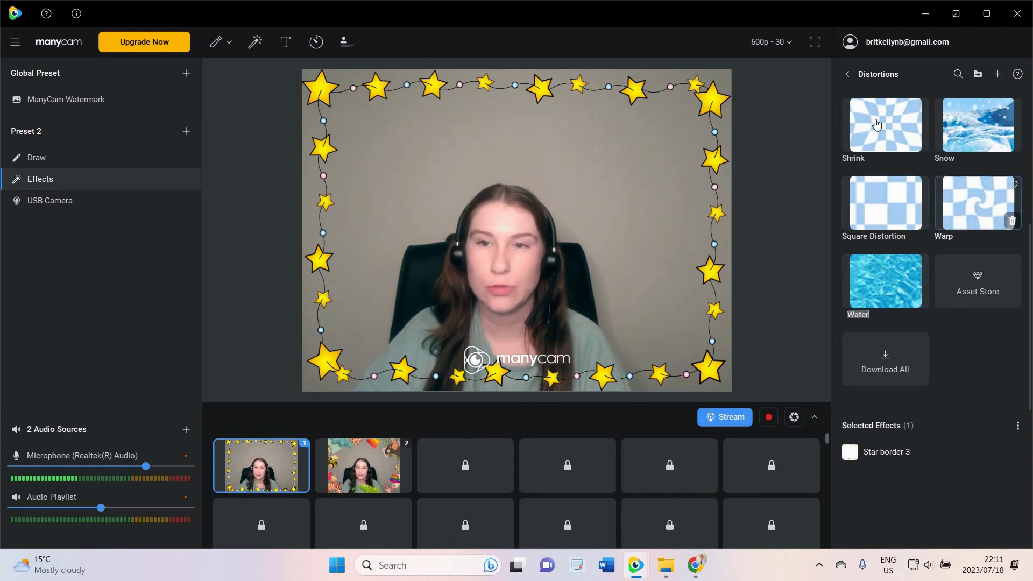
# Open the Face Accessories folder and toggle the Angry eyes effect on and off
pyautogui.scroll(4, 867, 108)
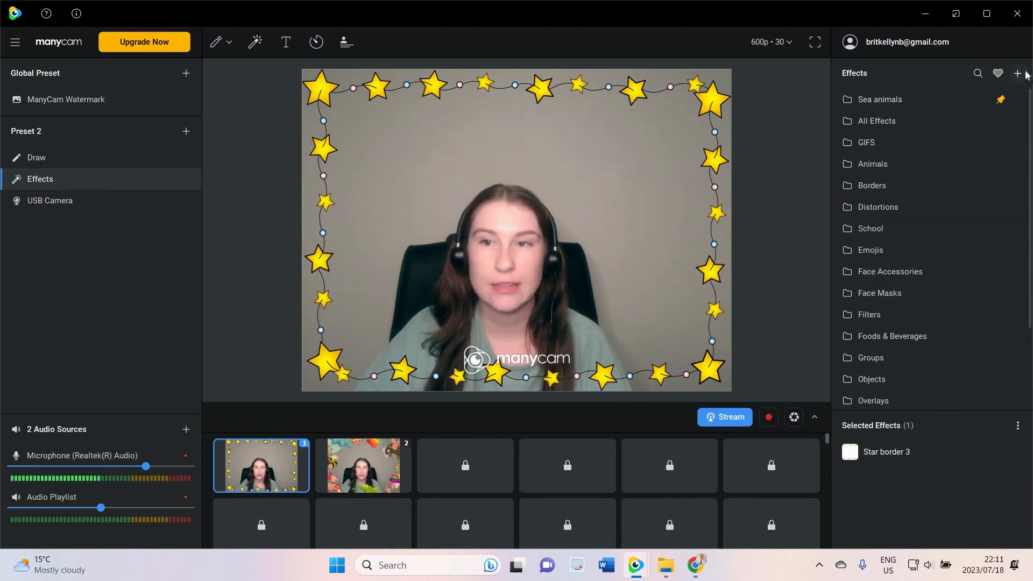
pyautogui.click(1018, 75)
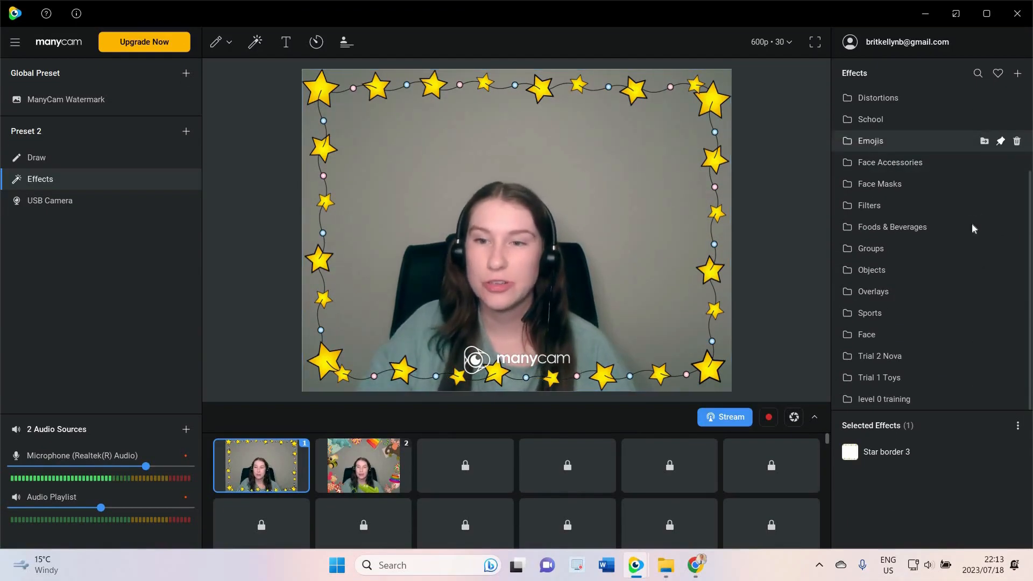
pyautogui.click(914, 160)
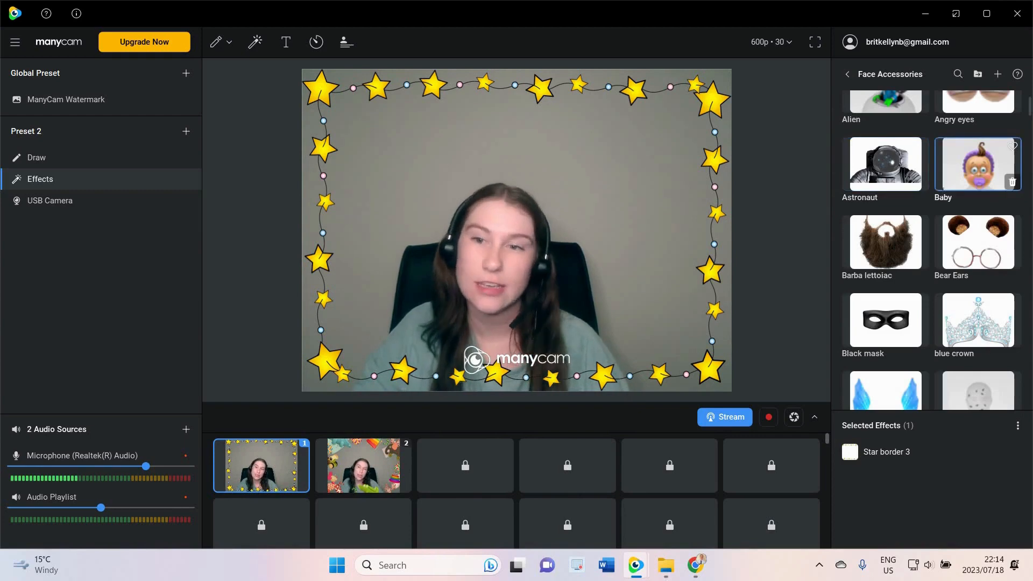
pyautogui.scroll(2, 946, 201)
pyautogui.scroll(-5, 946, 201)
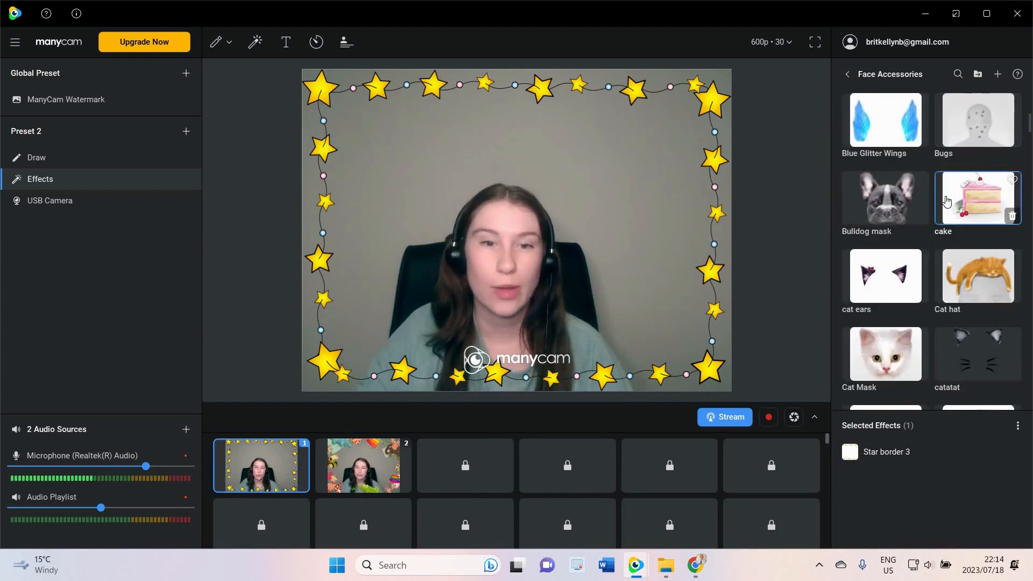
pyautogui.scroll(-3, 947, 201)
pyautogui.scroll(8, 947, 201)
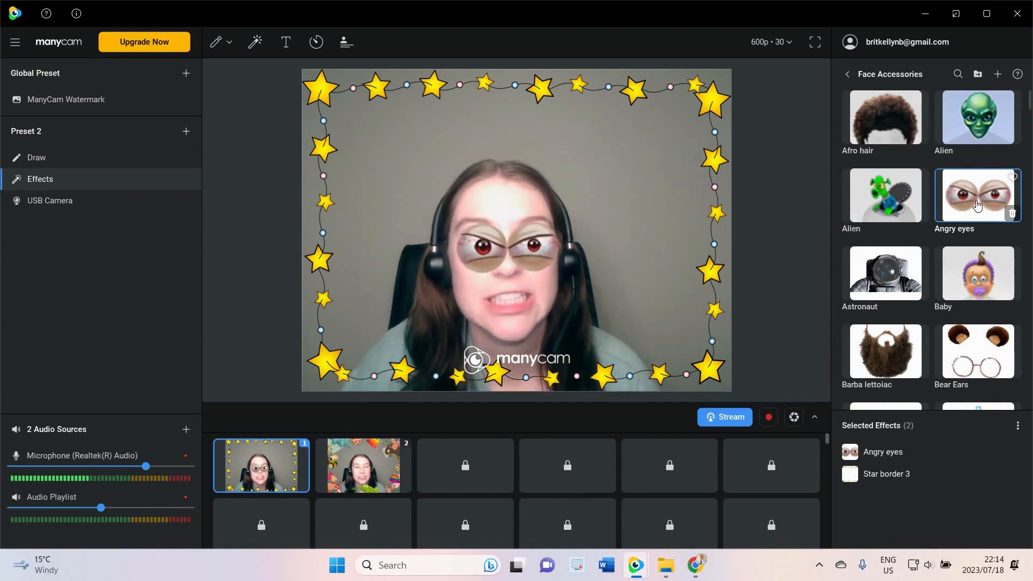
pyautogui.click(967, 209)
# Toggle the Flying Birds face accessory on and off
pyautogui.scroll(-8, 962, 215)
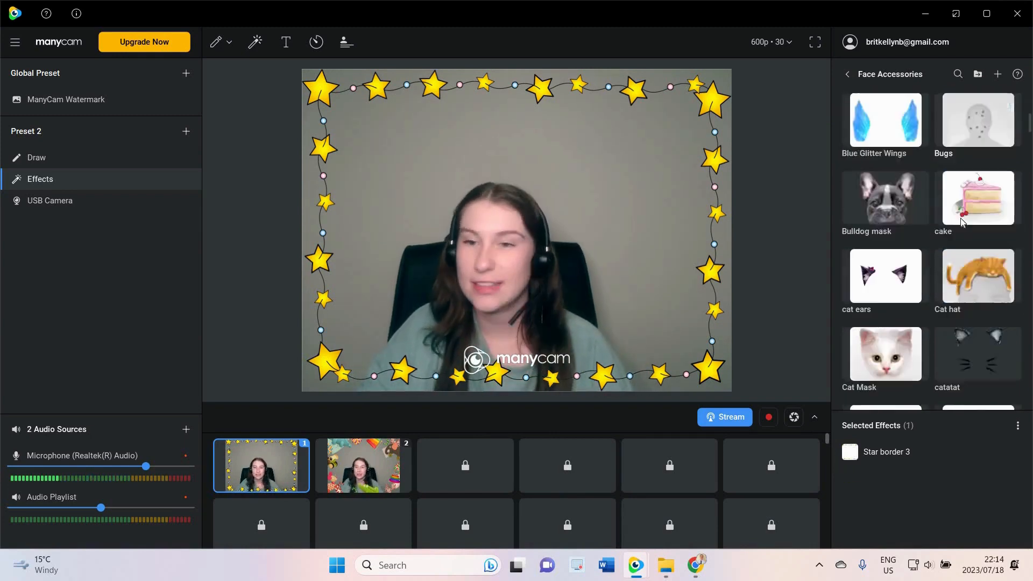
pyautogui.scroll(-12, 961, 216)
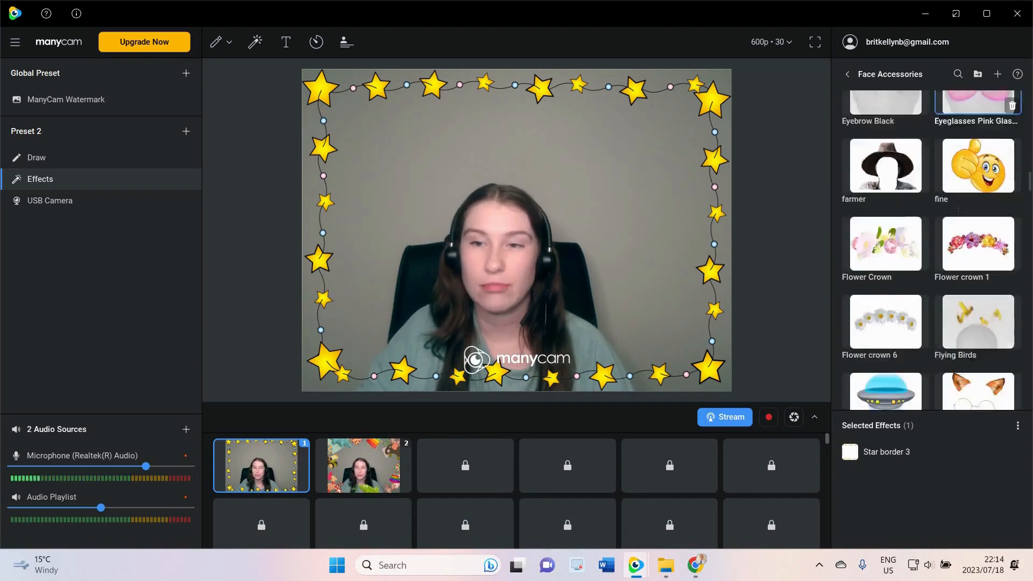
pyautogui.scroll(-2, 957, 217)
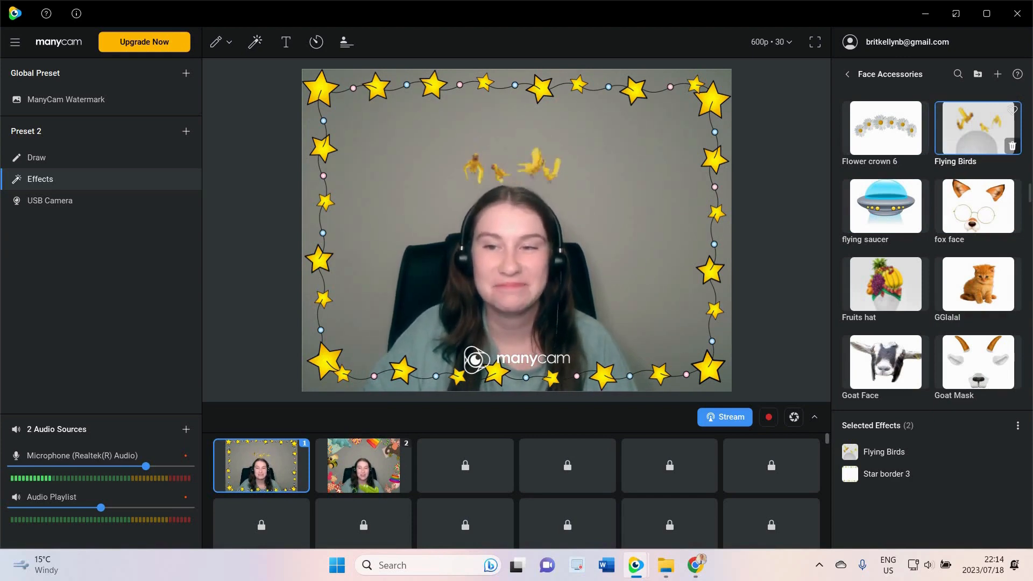
pyautogui.click(974, 127)
# Apply the Head Parrot face accessory to the first scene
pyautogui.scroll(-5, 953, 245)
pyautogui.scroll(1, 953, 245)
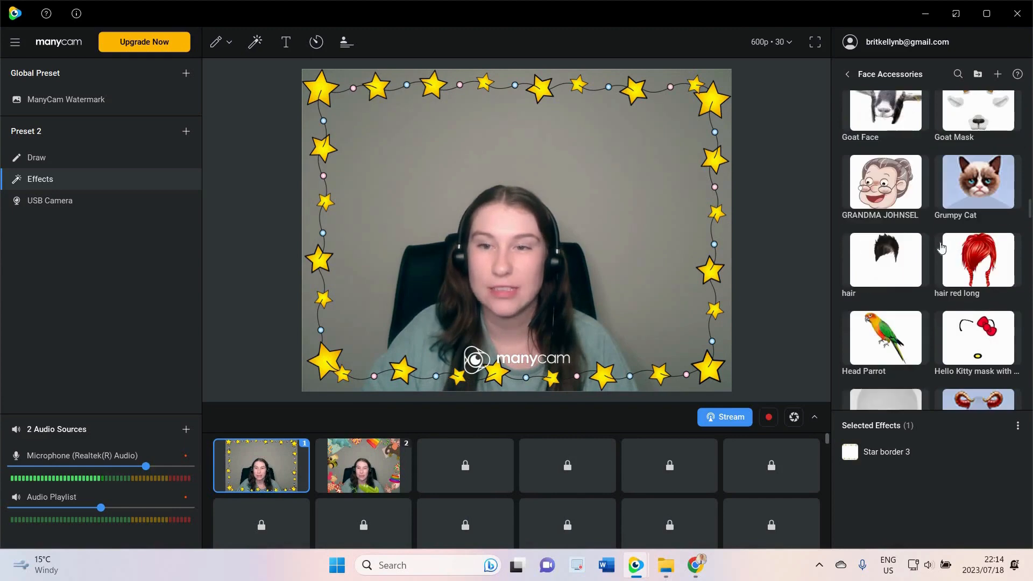
pyautogui.scroll(-4, 942, 253)
pyautogui.scroll(1, 929, 263)
pyautogui.moveTo(877, 216)
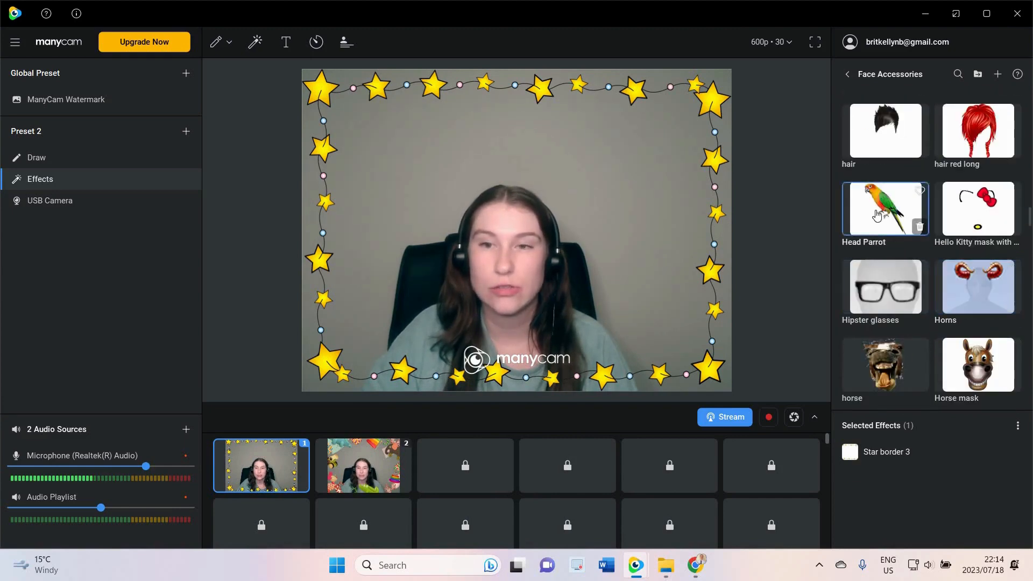
pyautogui.scroll(-8, 940, 290)
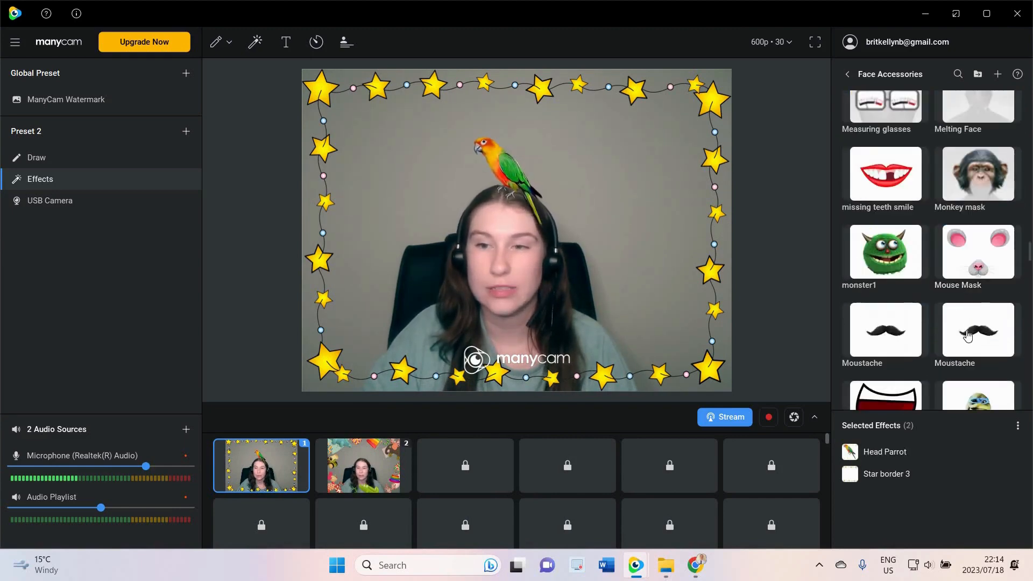
# Toggle the Moustache face accessory on and off
pyautogui.click(890, 336)
pyautogui.click(984, 332)
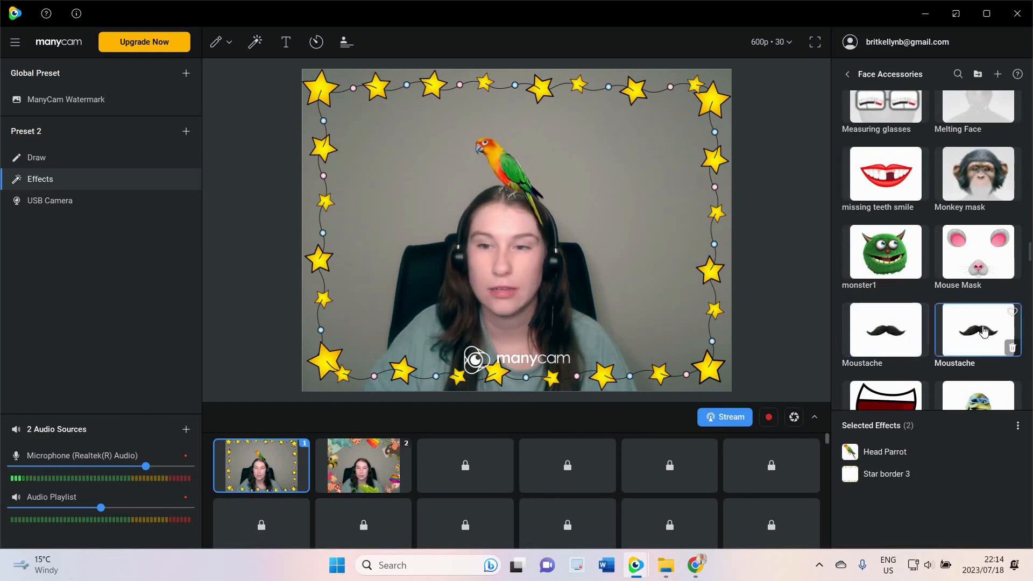
pyautogui.click(880, 338)
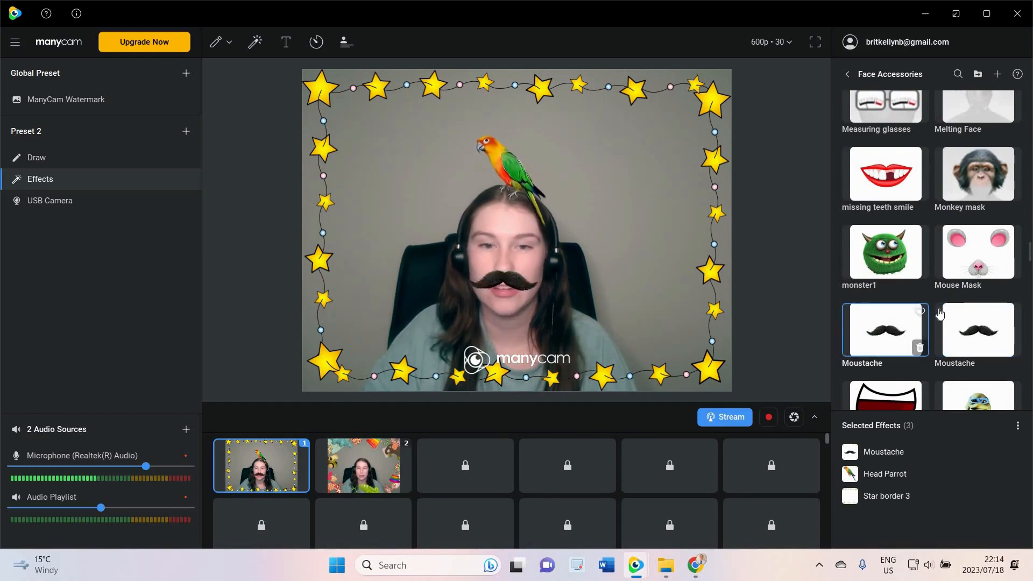
pyautogui.scroll(-1, 974, 251)
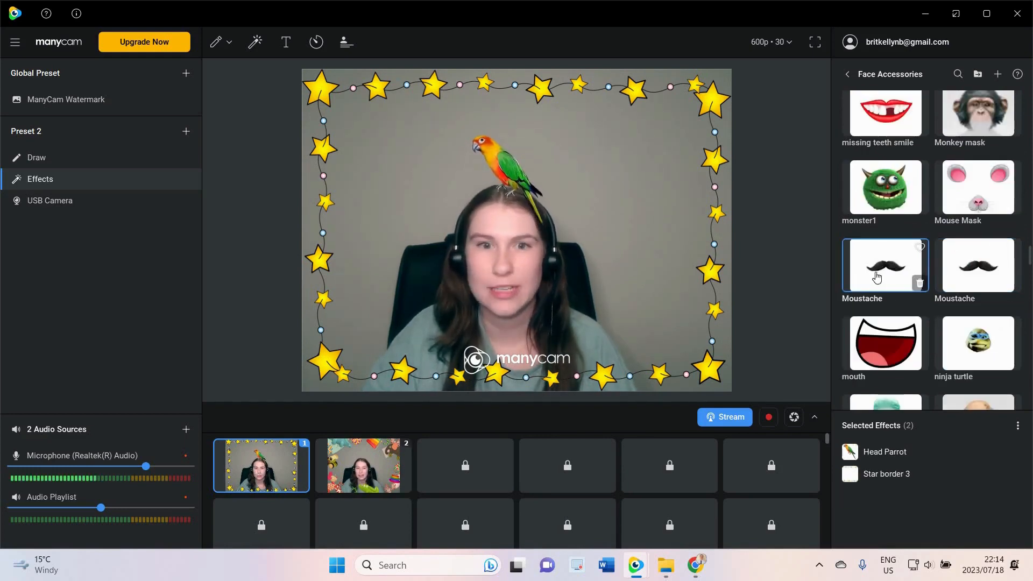
# Remove the Head Parrot face accessory from the scene
pyautogui.scroll(6, 888, 188)
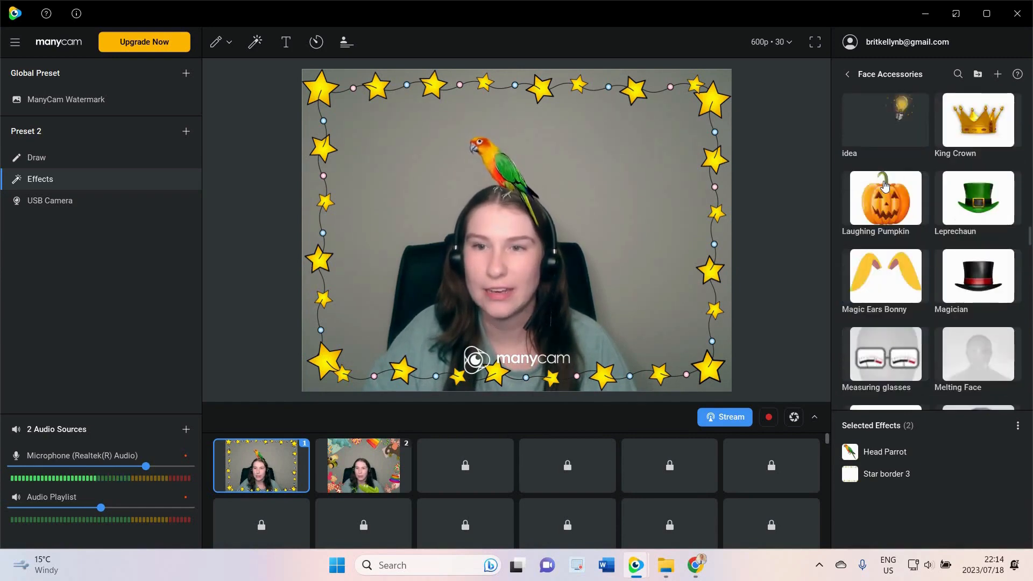
pyautogui.scroll(4, 888, 193)
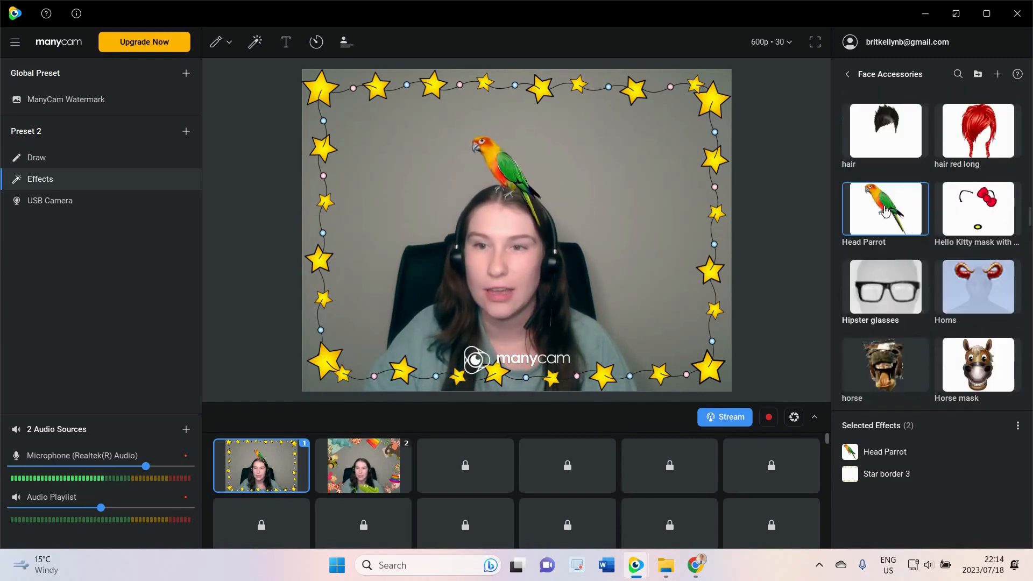
pyautogui.click(888, 209)
pyautogui.scroll(-1, 888, 215)
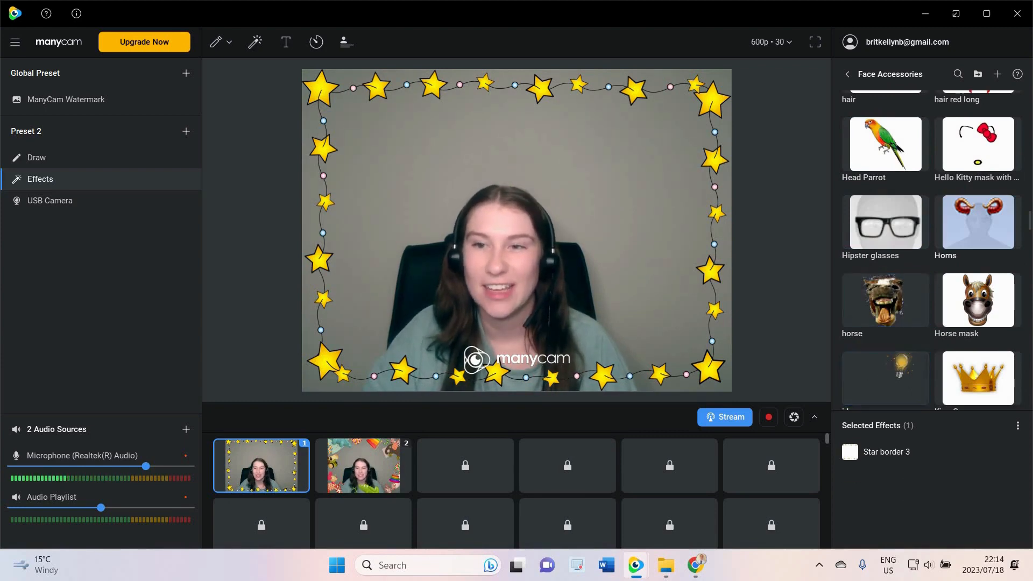
# Scroll through the face accessories and apply the Woman eyes accessory to the scene
pyautogui.scroll(-15, 936, 254)
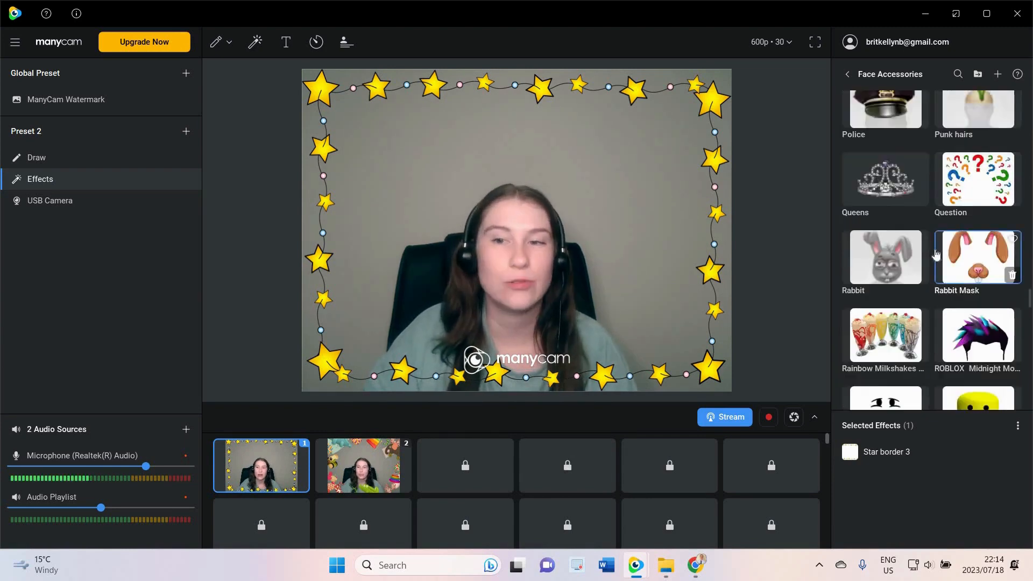
pyautogui.scroll(-20, 936, 255)
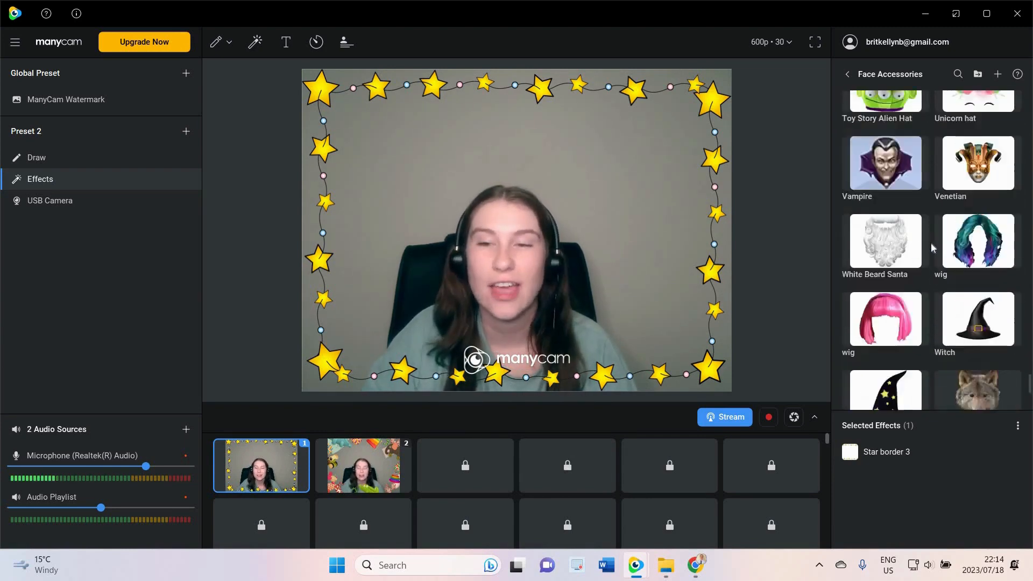
pyautogui.scroll(-5, 930, 243)
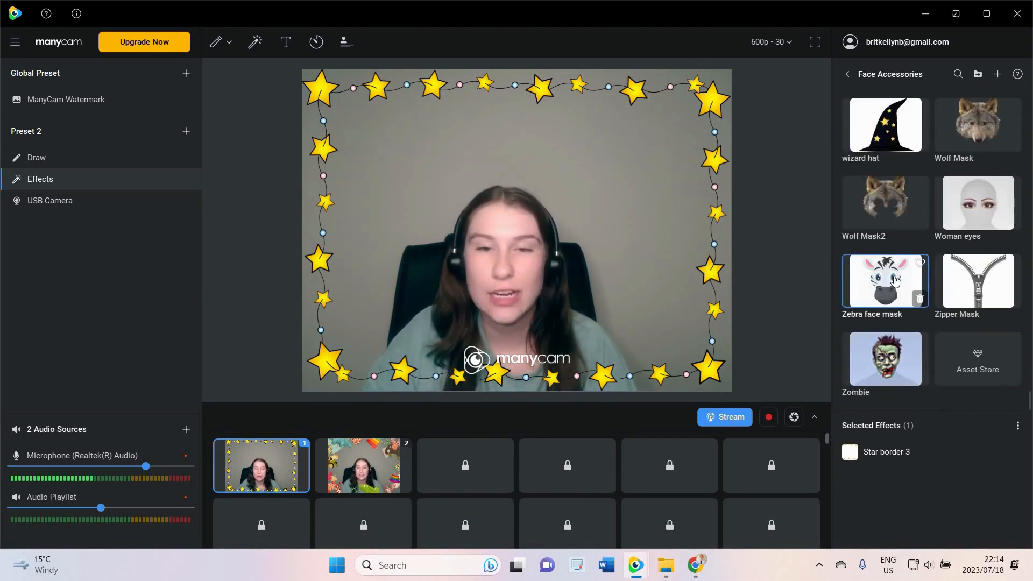
pyautogui.click(978, 207)
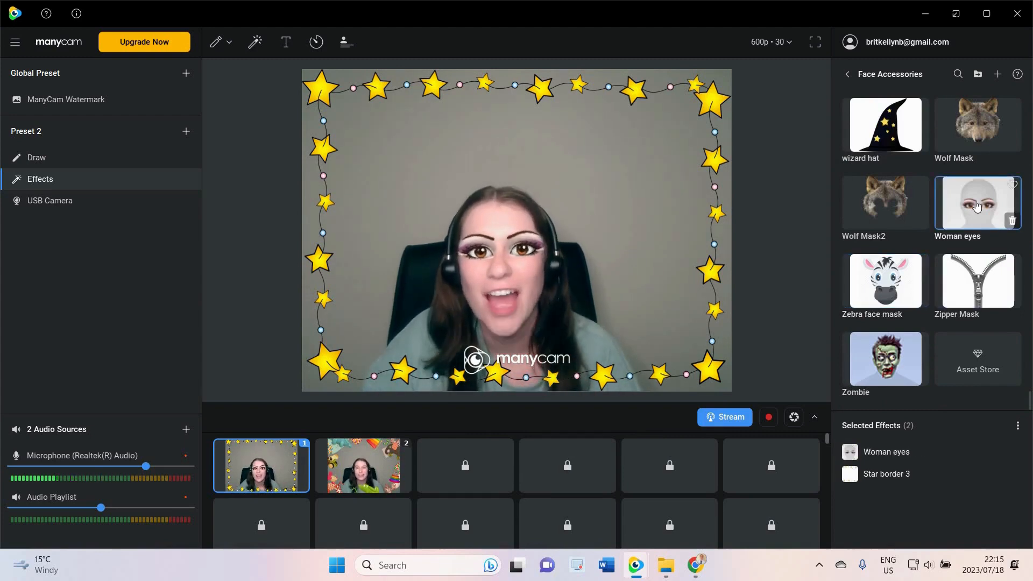
# Return to the effects folders, search effects for "turt", and apply the ninja turtle accessory
pyautogui.click(847, 74)
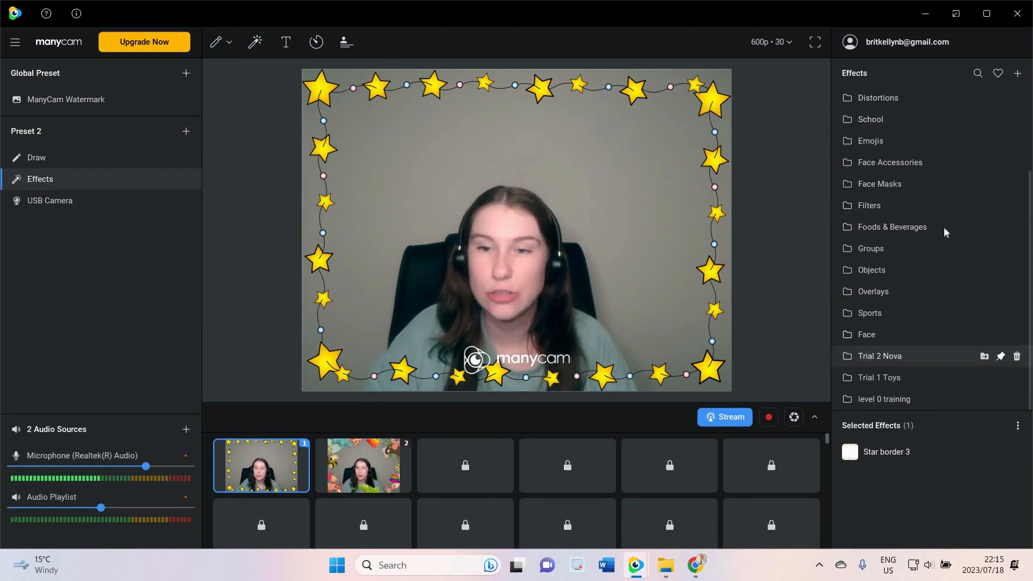
pyautogui.click(975, 74)
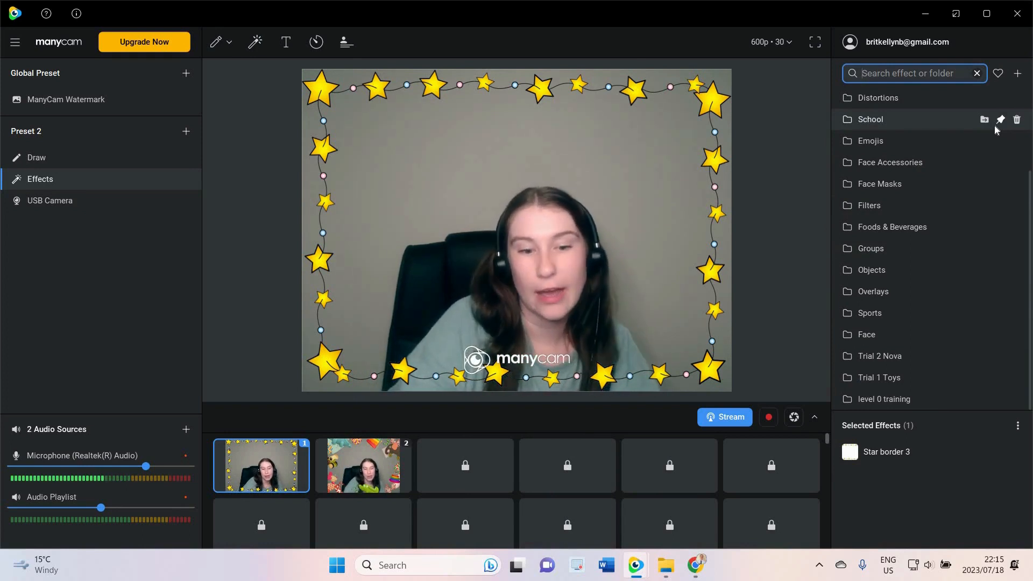
pyautogui.write('turt')
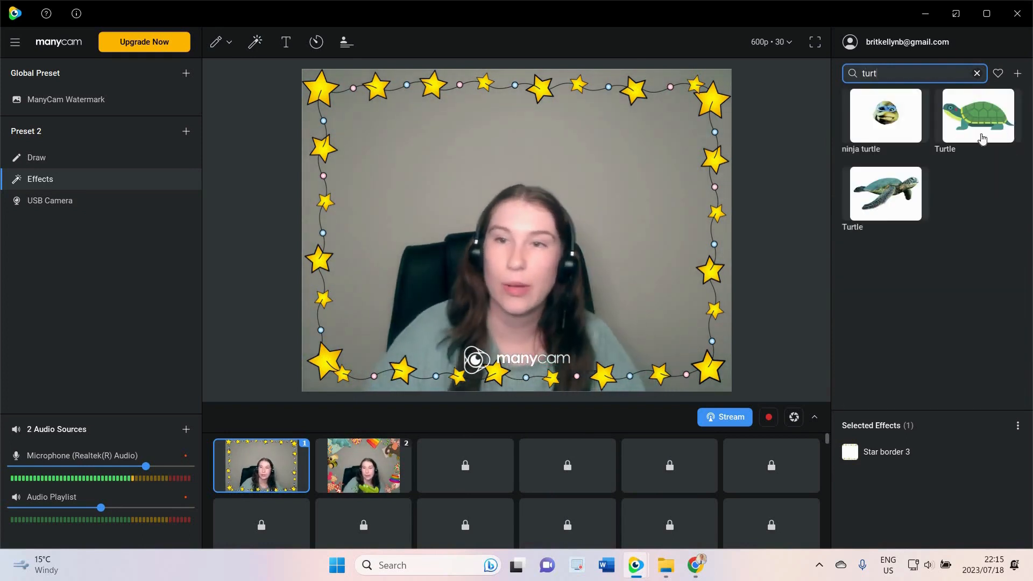
pyautogui.click(885, 123)
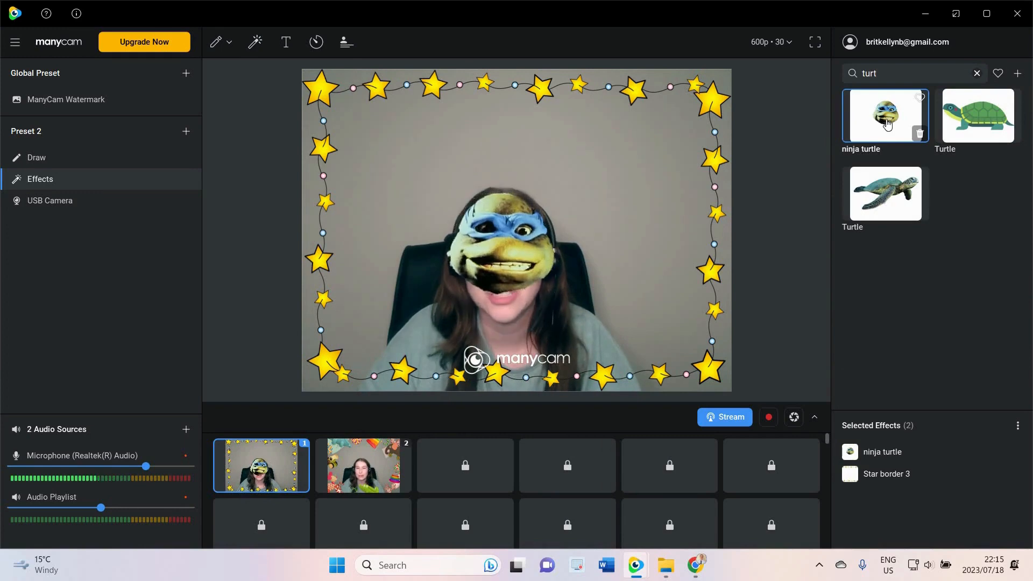
# Remove the ninja turtle and toggle the two Turtle effects from the search results on and off
pyautogui.click(887, 124)
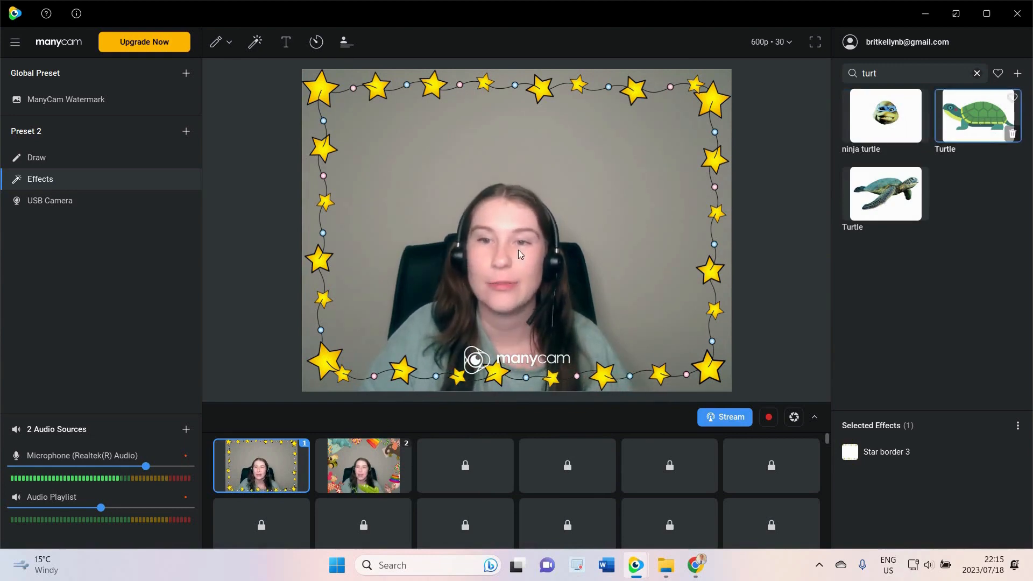
pyautogui.click(984, 123)
pyautogui.click(885, 194)
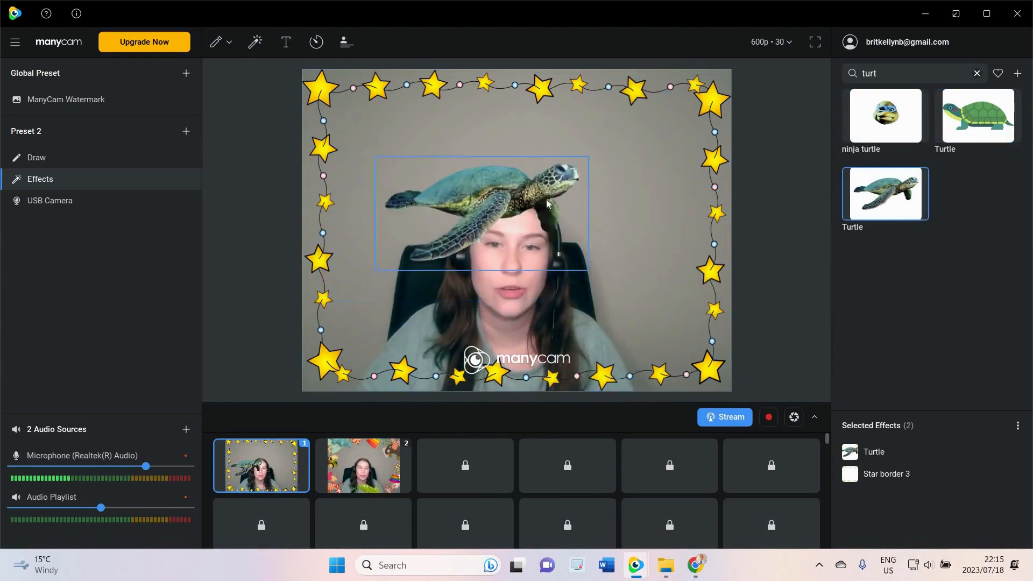
pyautogui.click(878, 201)
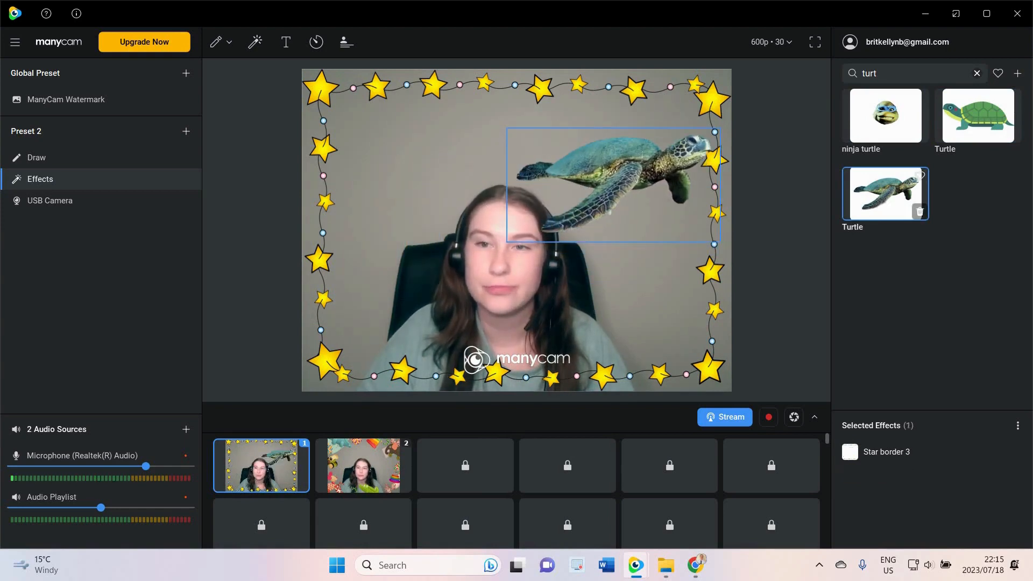
# Clear the search and add a text box in the upper right of the video reading "Teacher" plus the presenter's first name
pyautogui.click(976, 74)
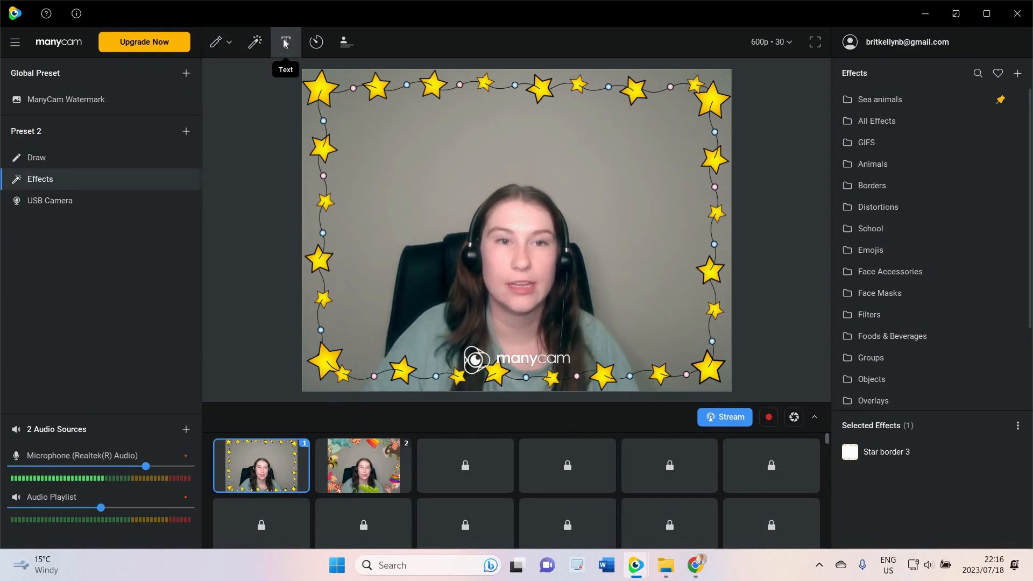
pyautogui.click(285, 43)
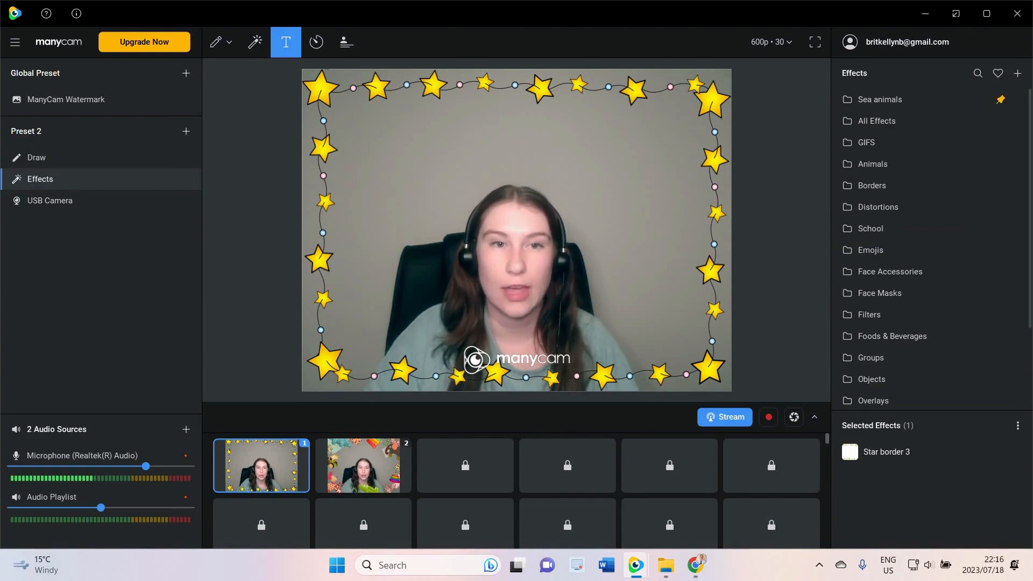
pyautogui.click(636, 162)
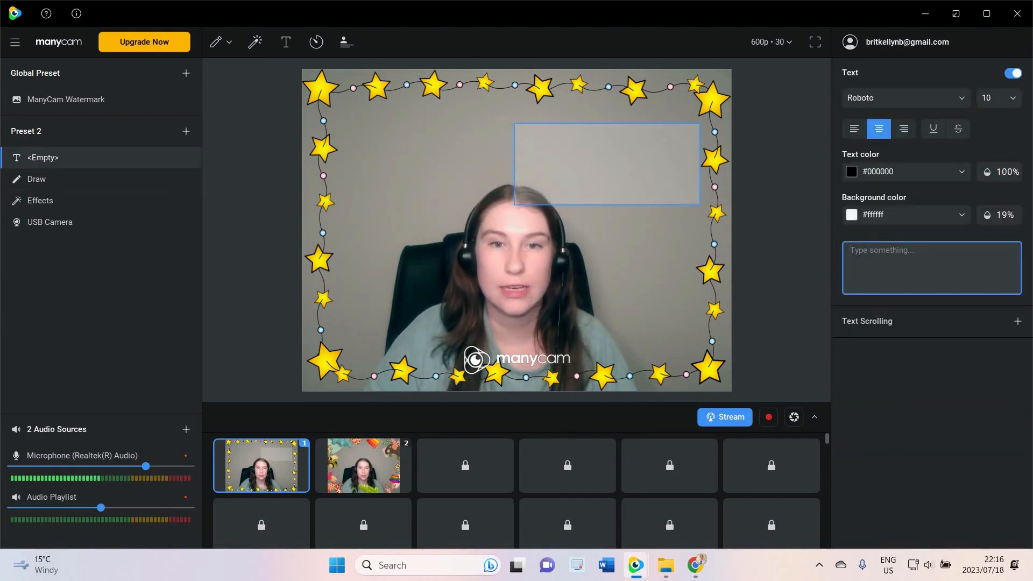
pyautogui.press('capslock')
pyautogui.write('T')
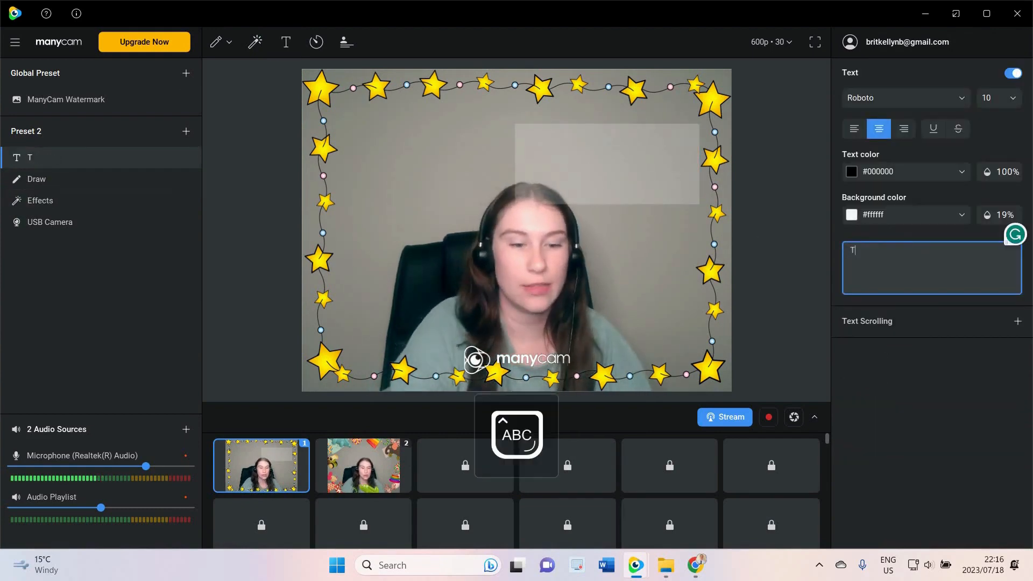
pyautogui.write('eacher')
pyautogui.press('capslock')
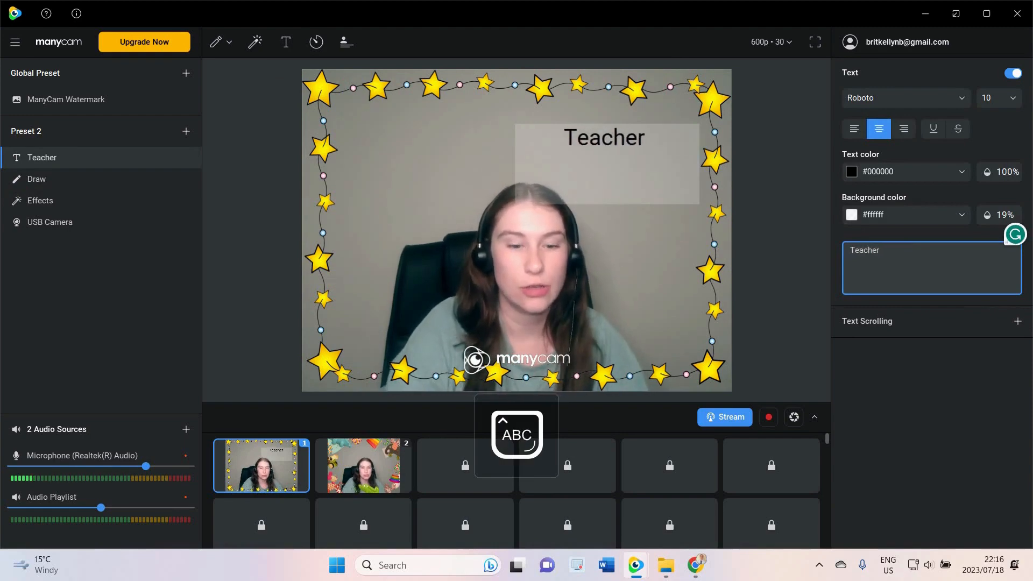
pyautogui.write('B')
pyautogui.press('capslock')
pyautogui.write('rit')
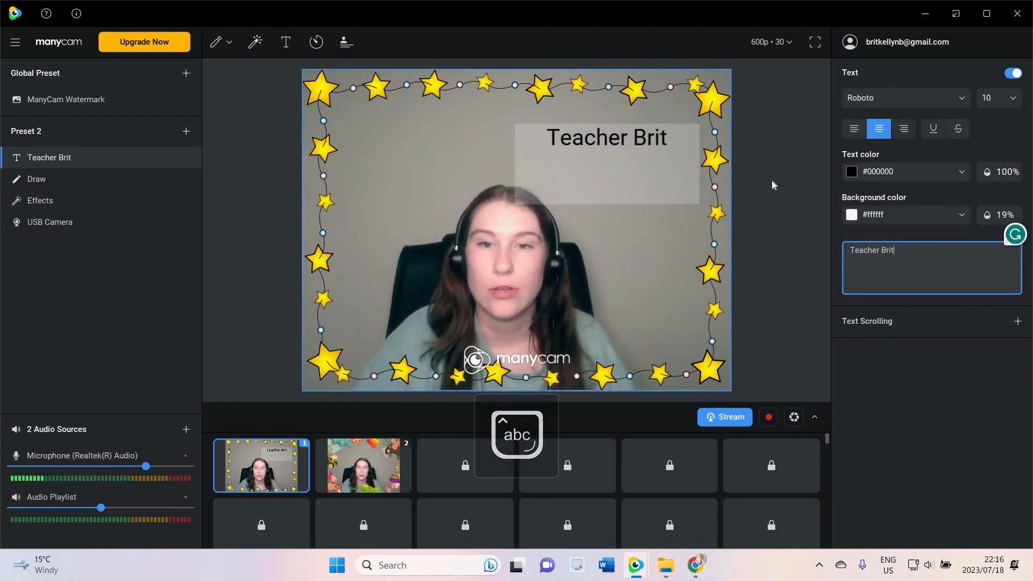
# Set the text color to blue #0066ff and the text background color to black #000000
pyautogui.click(926, 170)
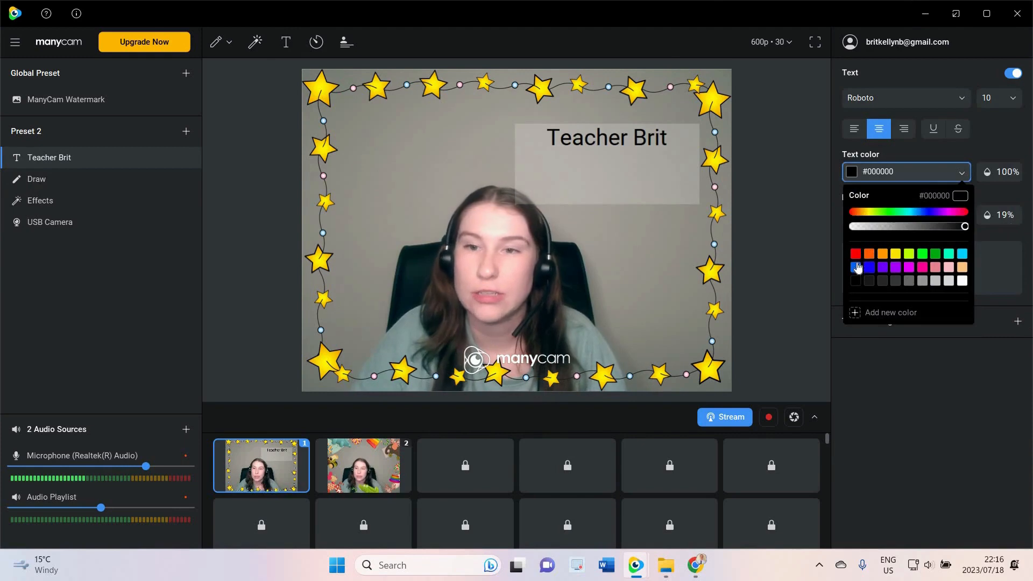
pyautogui.click(856, 267)
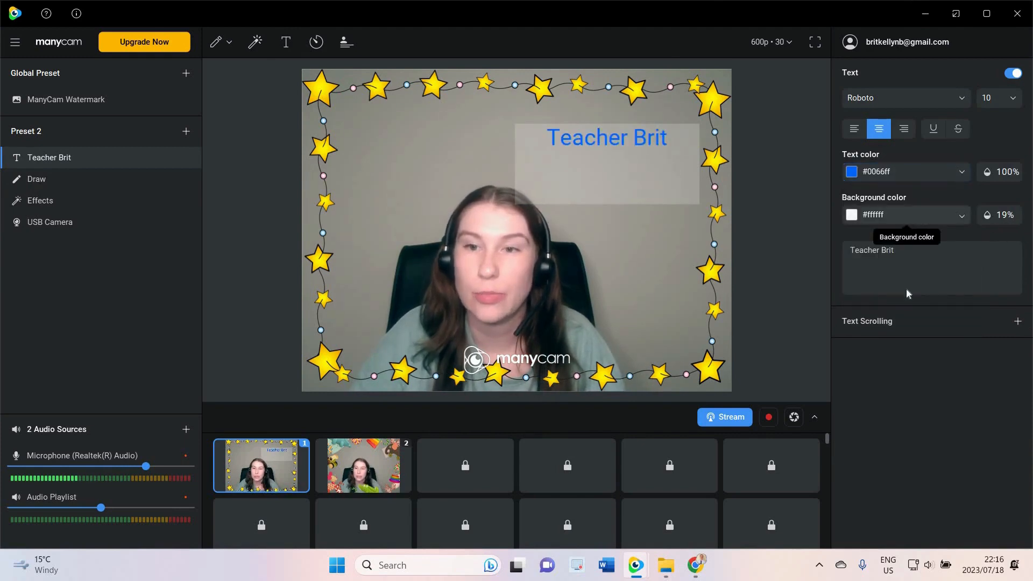
pyautogui.click(909, 214)
pyautogui.click(855, 324)
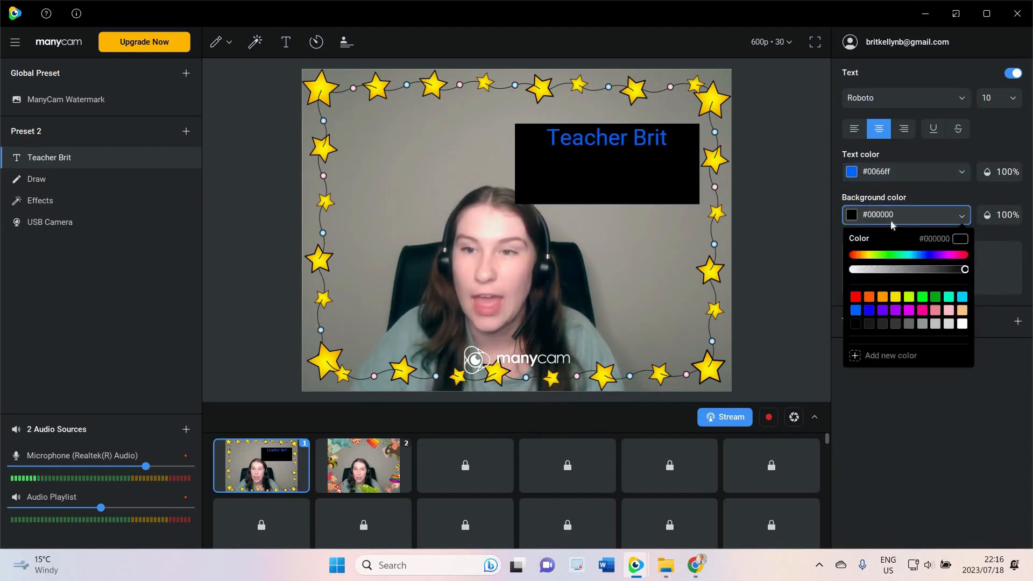
pyautogui.click(609, 179)
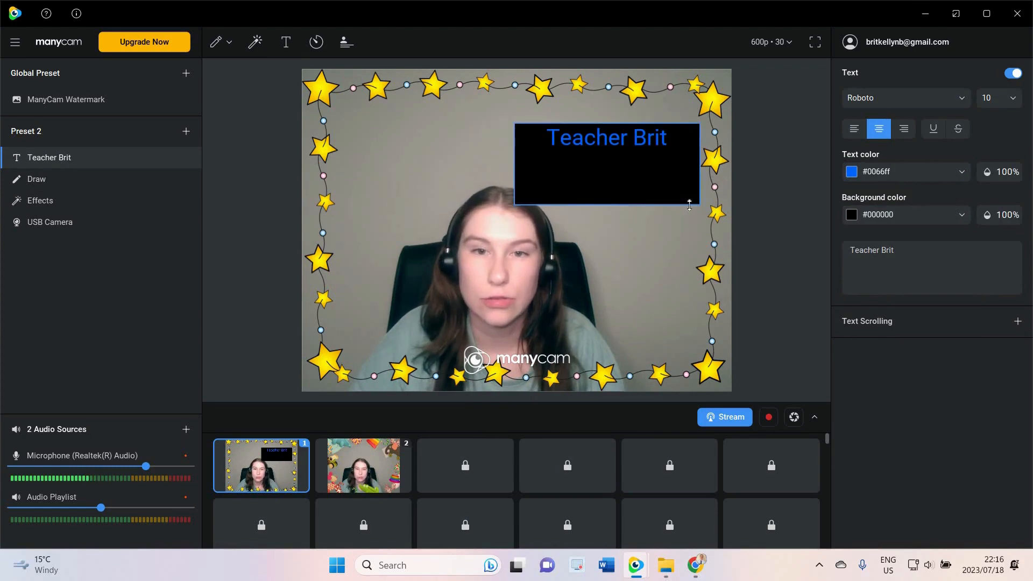
# Shrink the text box height to fit the text and set the font size to 12
pyautogui.moveTo(622, 203); pyautogui.dragTo(691, 163)
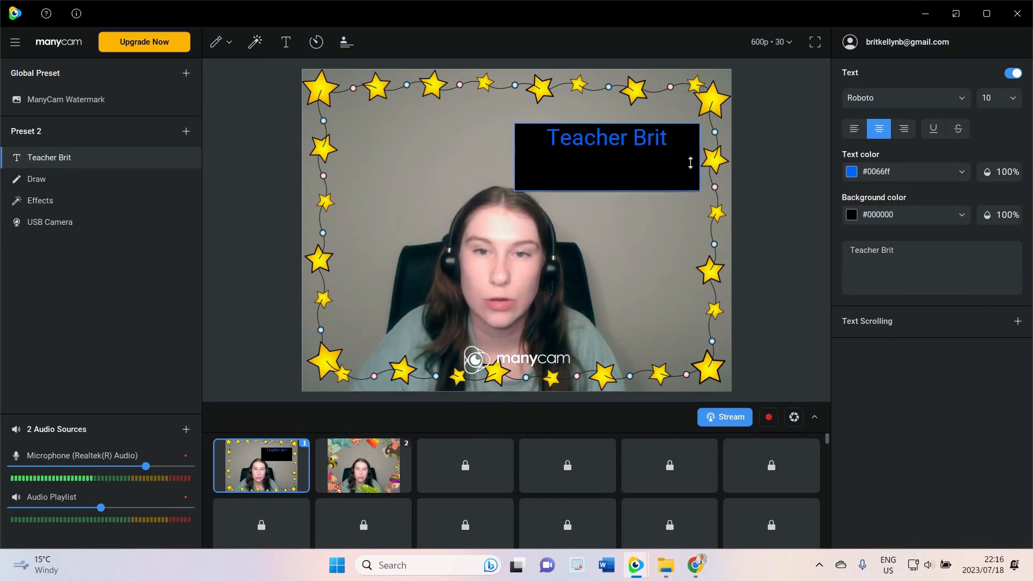
pyautogui.click(1011, 98)
pyautogui.click(1003, 217)
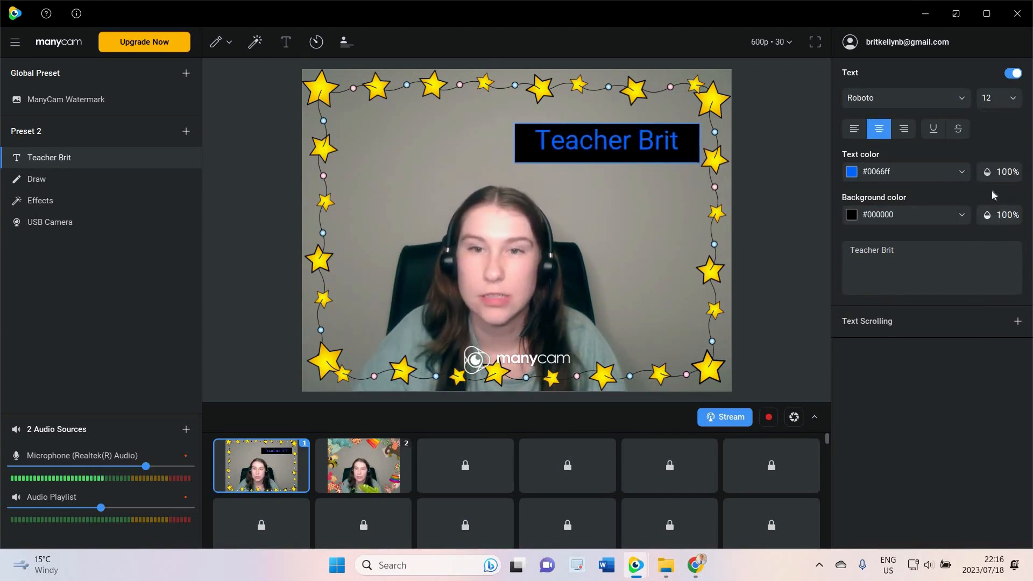
# Change the text font to Sniglet
pyautogui.click(963, 98)
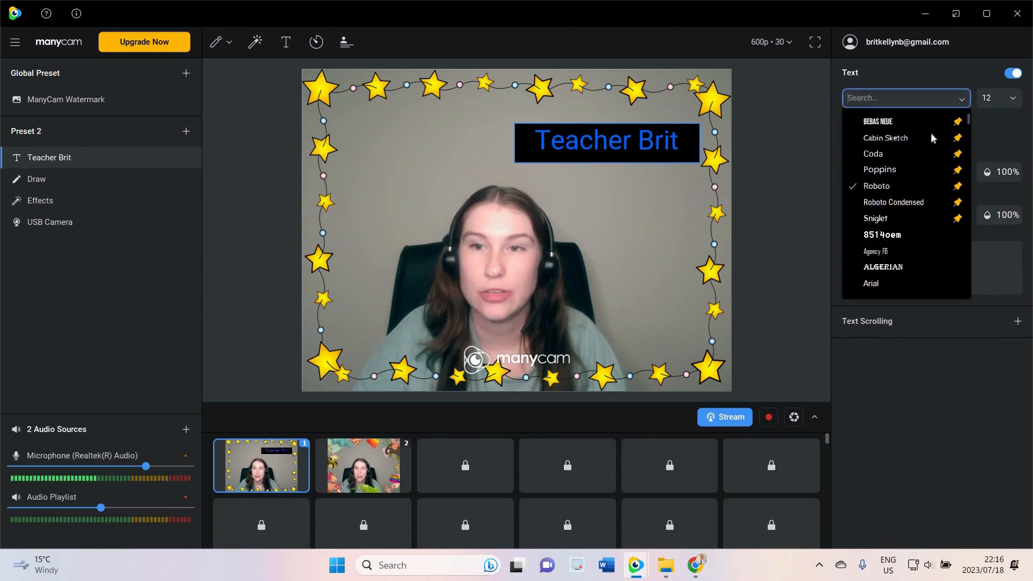
pyautogui.click(931, 134)
pyautogui.click(944, 92)
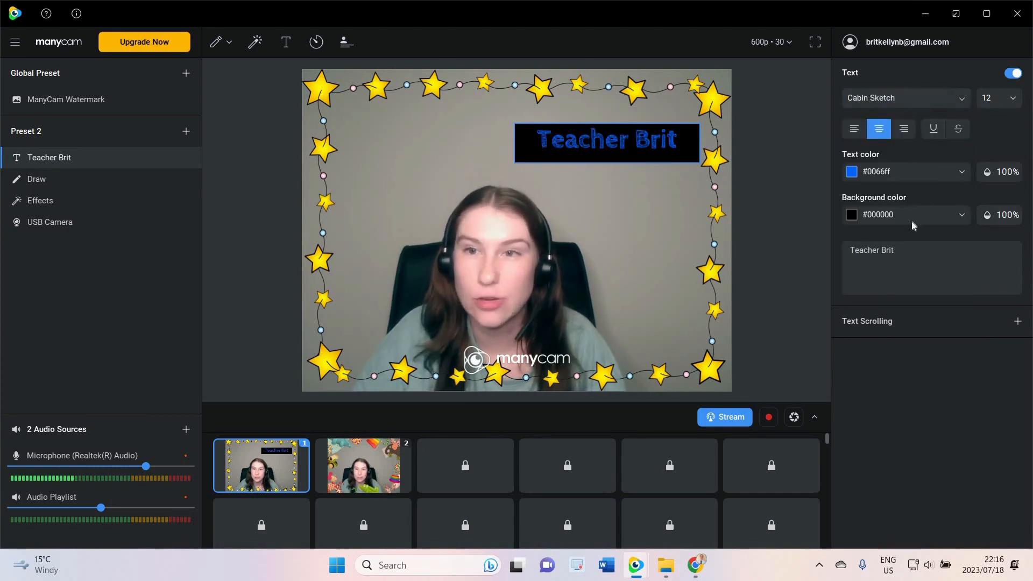
pyautogui.click(908, 219)
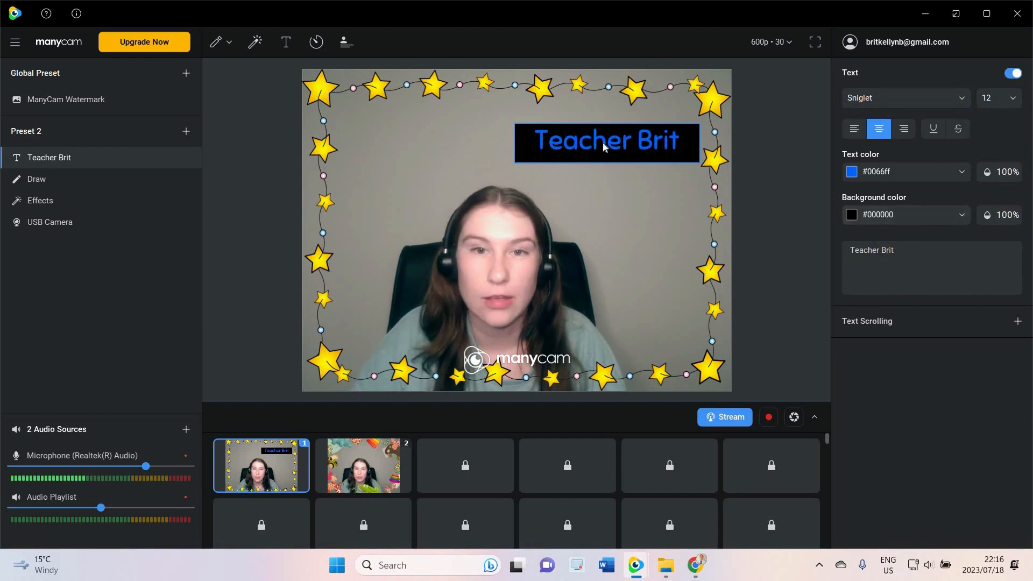
# Move the text box to the upper left of the video
pyautogui.moveTo(605, 144); pyautogui.dragTo(404, 361)
pyautogui.moveTo(495, 166); pyautogui.dragTo(436, 128)
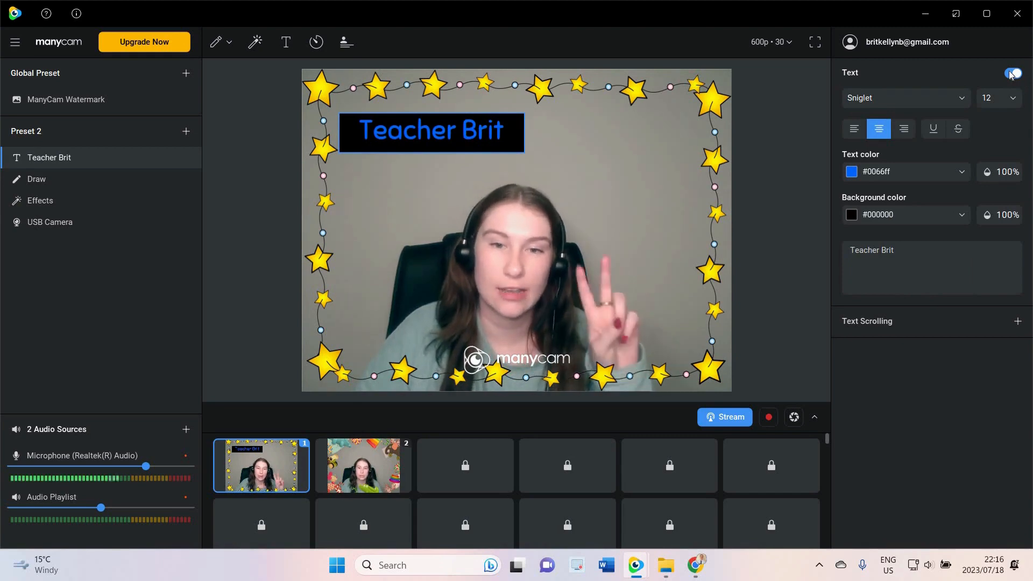
# Toggle the text overlay off and back on
pyautogui.click(1012, 74)
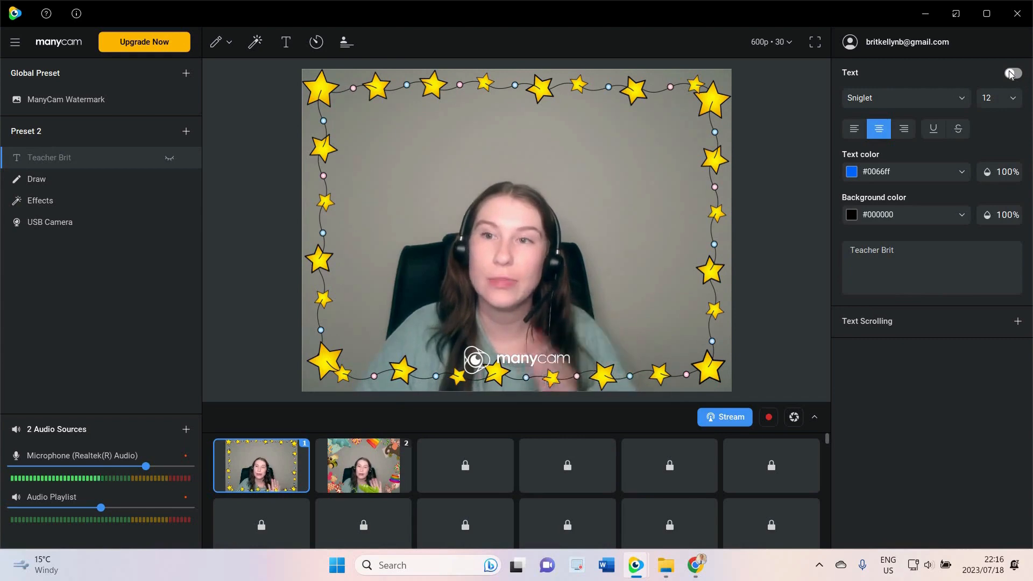
pyautogui.click(1011, 75)
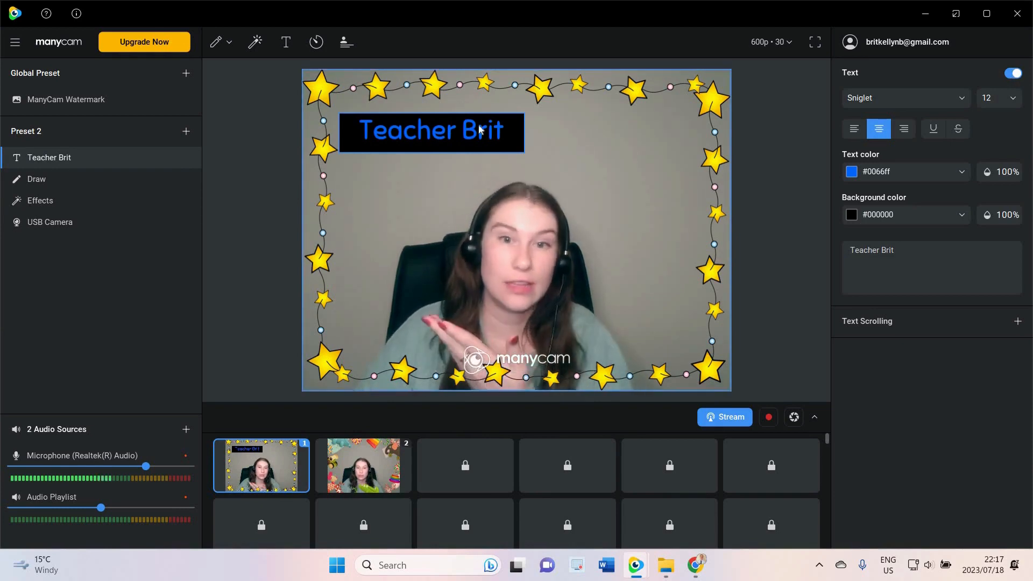
# Move the text box to the lower right corner of the video and toggle the overlay off and on
pyautogui.moveTo(479, 130); pyautogui.dragTo(684, 371)
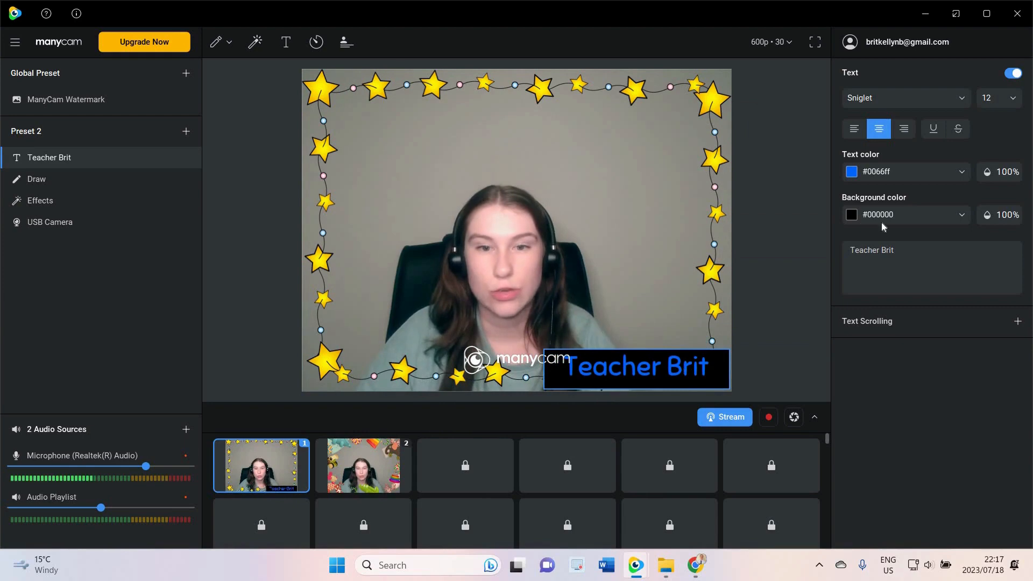
pyautogui.click(1012, 74)
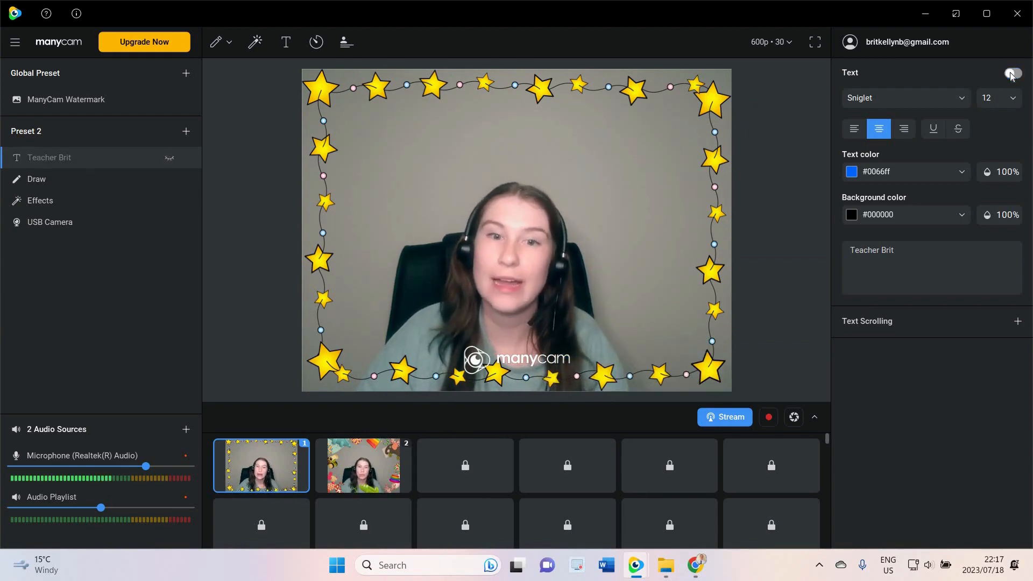
pyautogui.click(1012, 74)
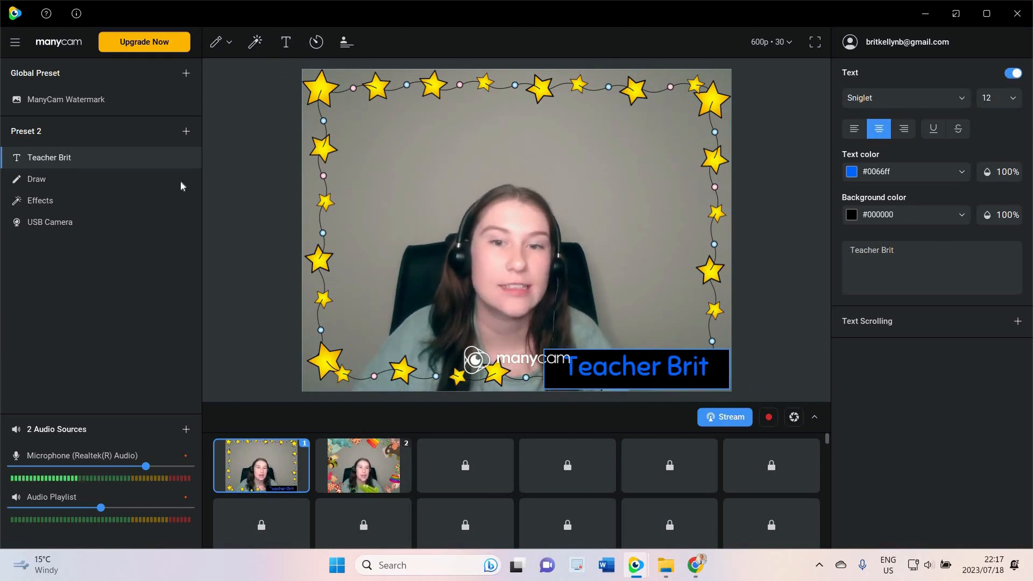
# Toggle the text overlay off and back on once more
pyautogui.moveTo(173, 159)
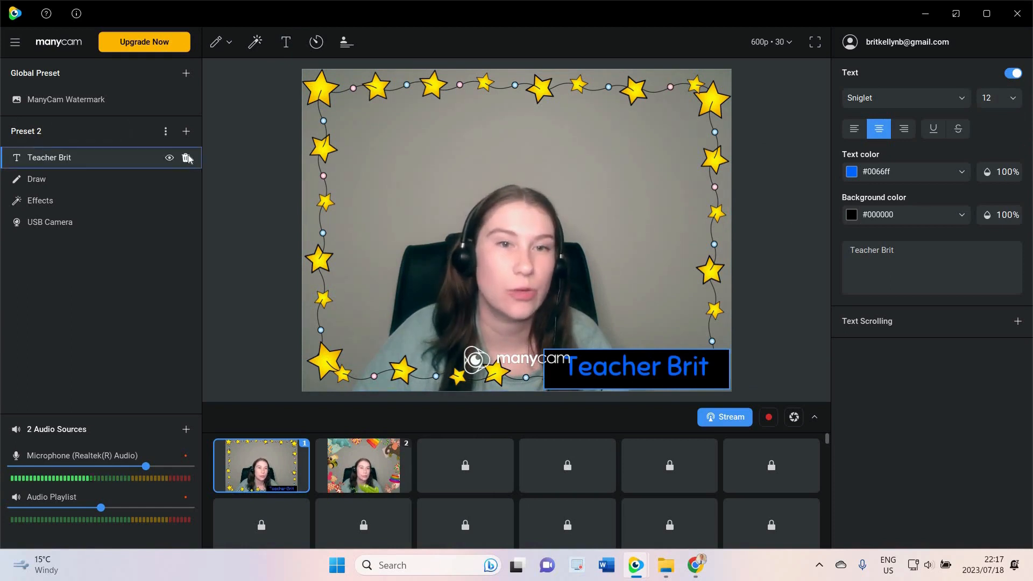
pyautogui.click(1014, 74)
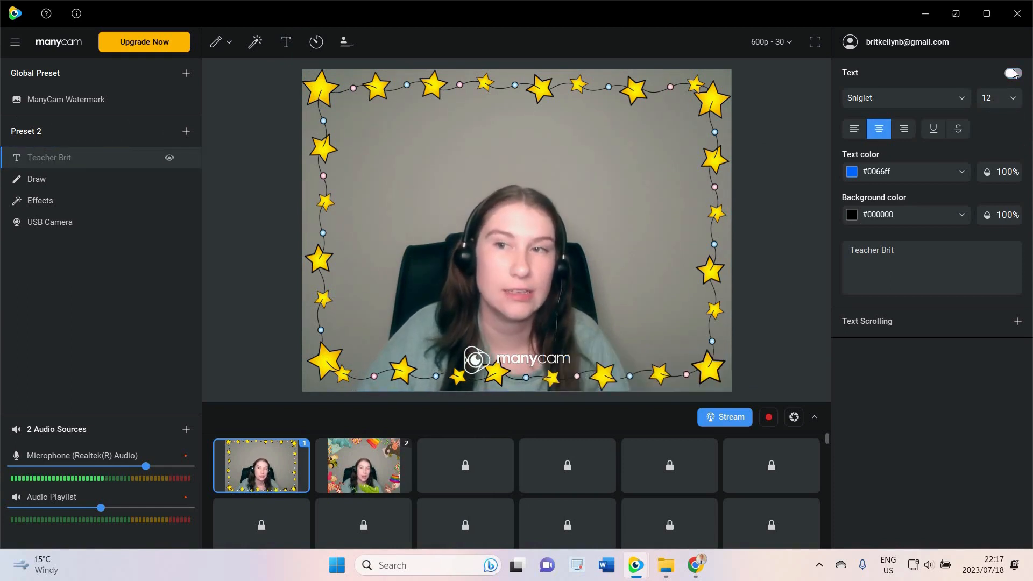
pyautogui.click(1014, 74)
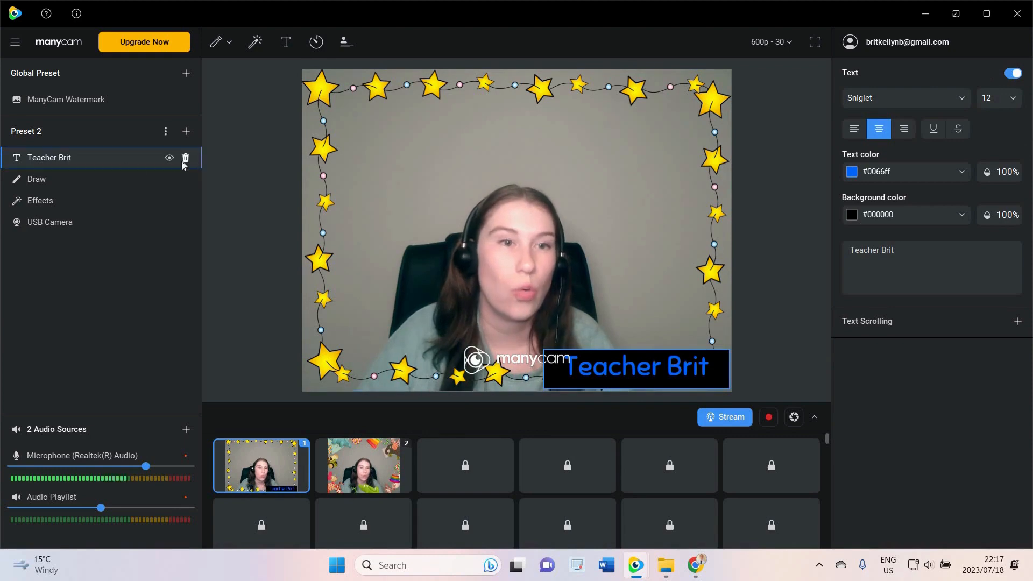
# Delete the Teacher Brit text layer from the scene
pyautogui.click(188, 158)
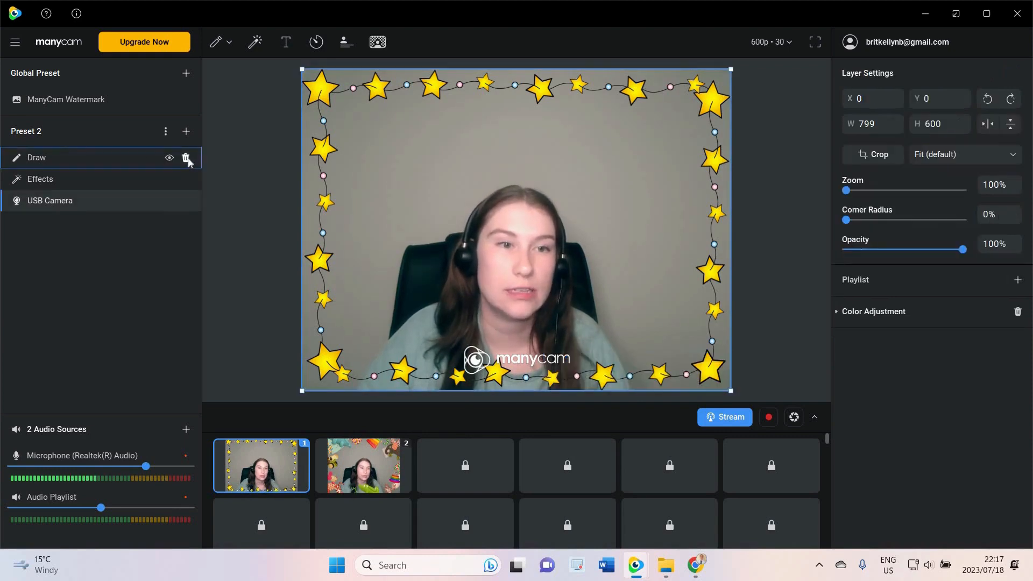
# Add a Time layer and expand the Clock, Stopwatch and Timer sections, leaving the Stopwatch settings open
pyautogui.click(316, 42)
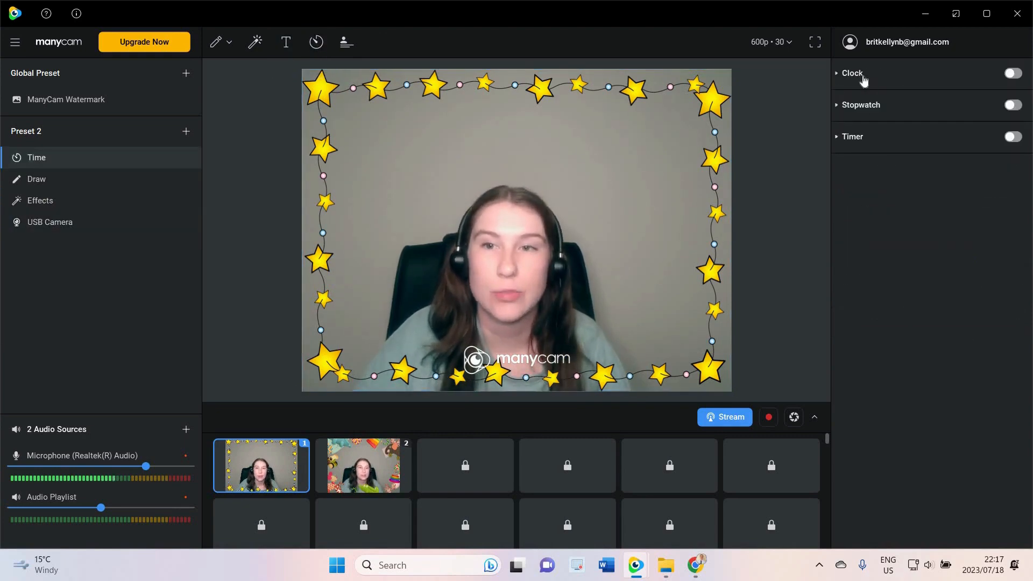
pyautogui.click(860, 79)
pyautogui.click(859, 78)
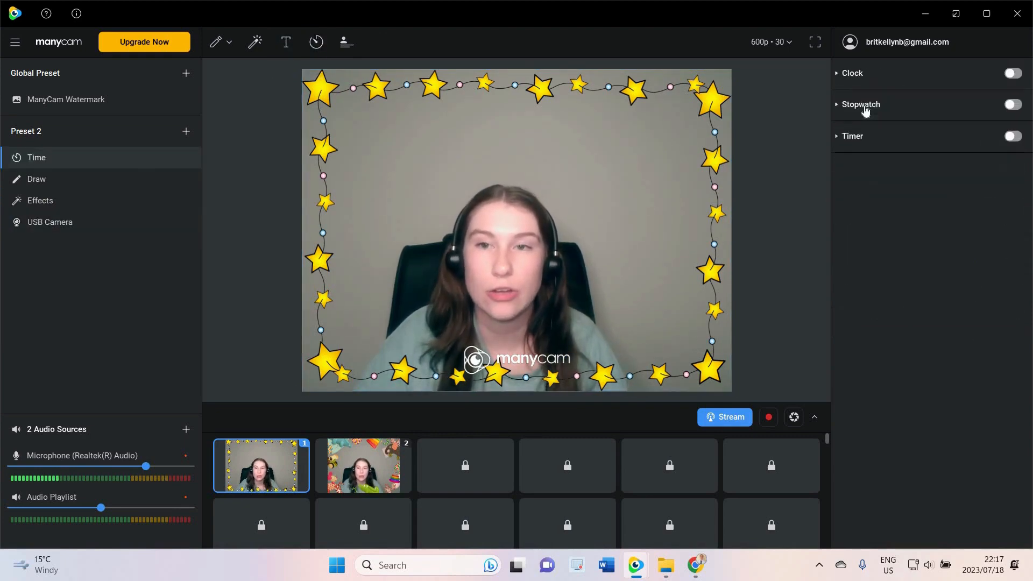
pyautogui.click(866, 109)
pyautogui.click(865, 109)
pyautogui.click(855, 135)
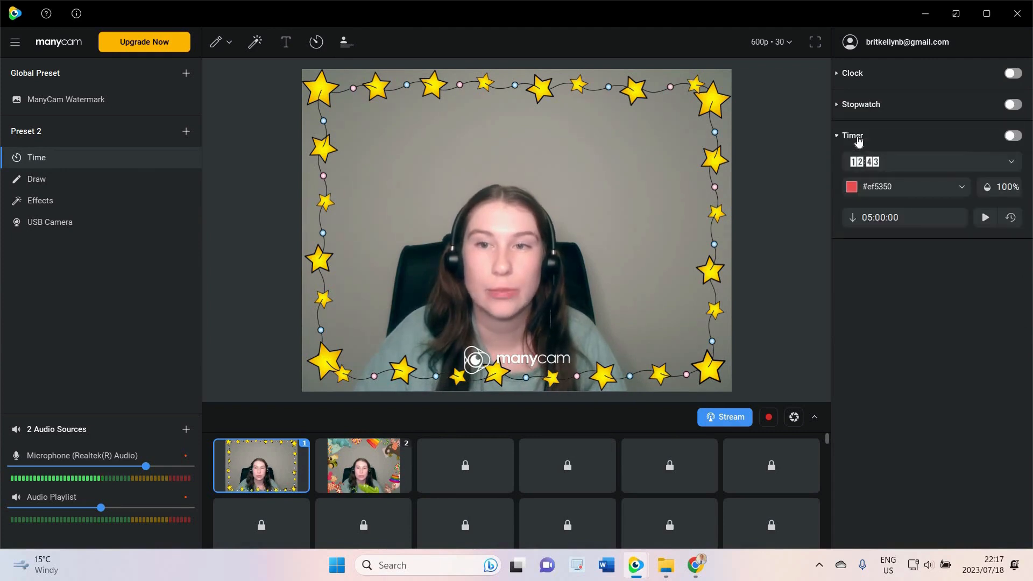
pyautogui.click(855, 135)
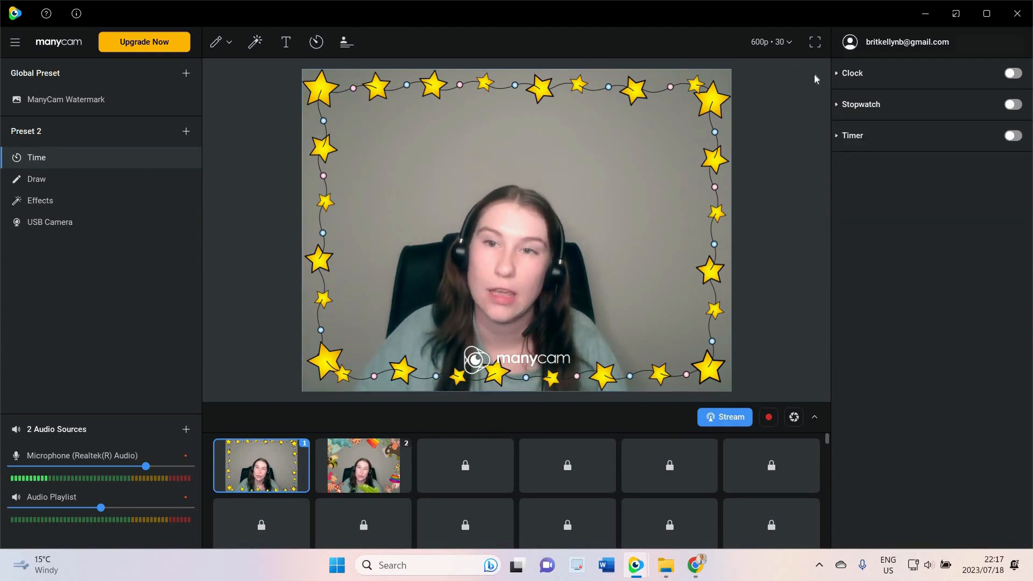
pyautogui.click(860, 105)
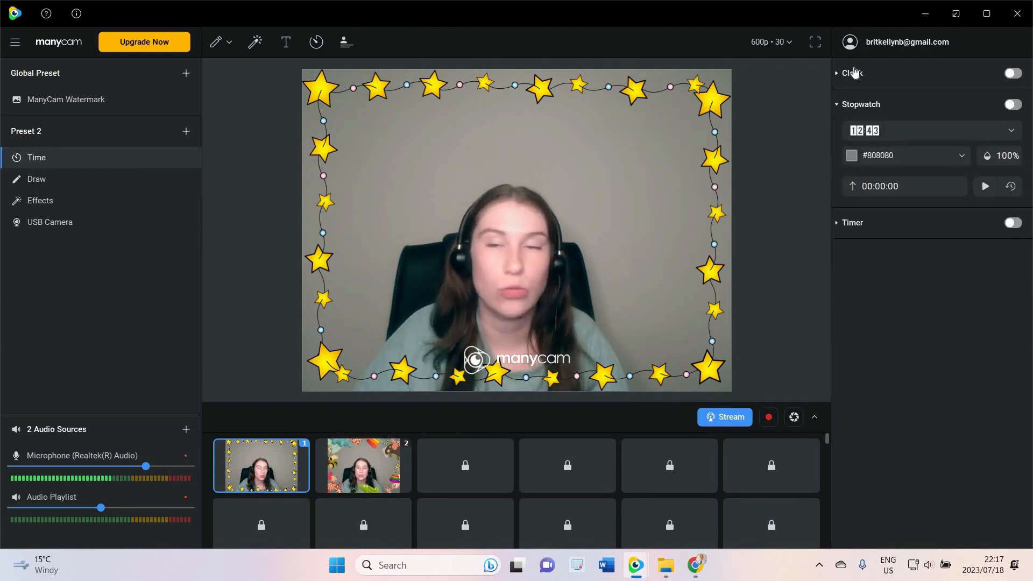
pyautogui.click(855, 73)
pyautogui.click(855, 73)
# Choose the red digital display style for the stopwatch and switch the stopwatch on
pyautogui.click(880, 131)
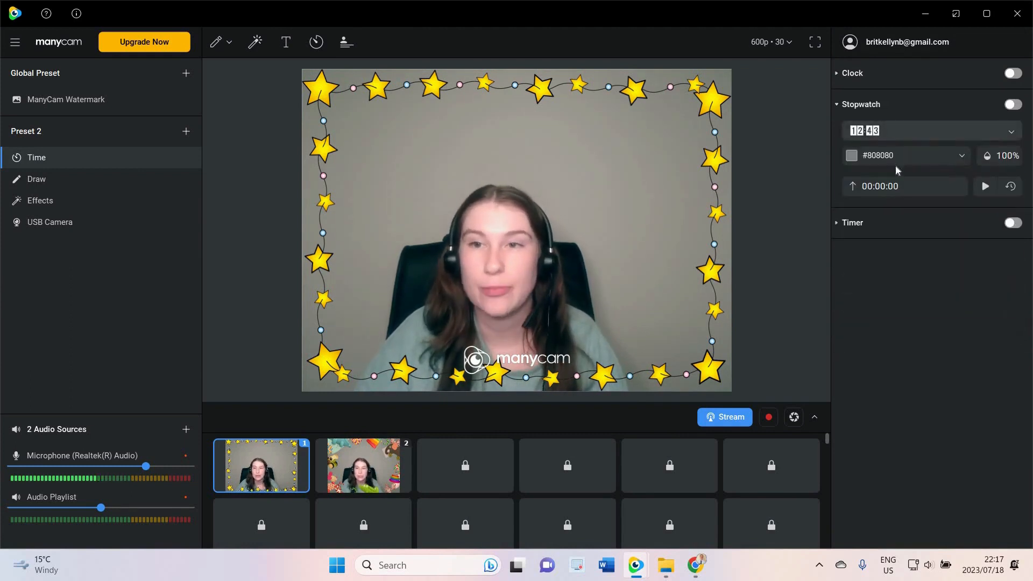
pyautogui.scroll(-4, 901, 208)
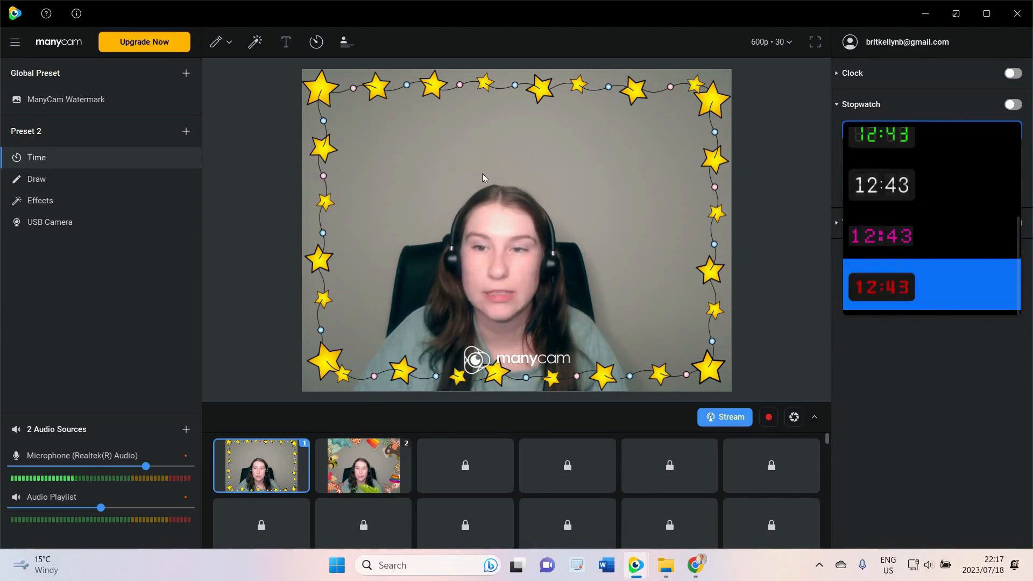
pyautogui.click(894, 277)
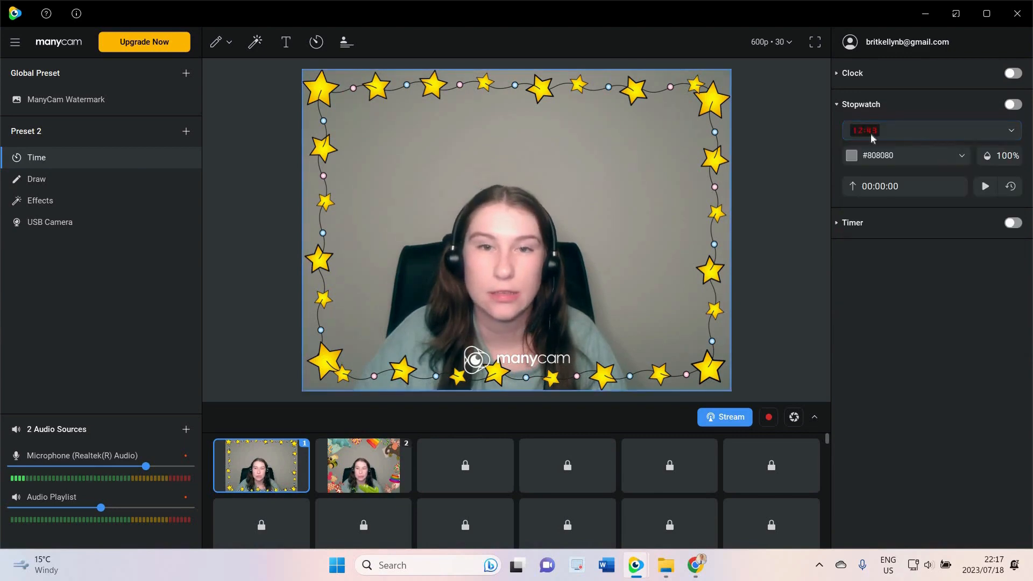
pyautogui.click(1012, 104)
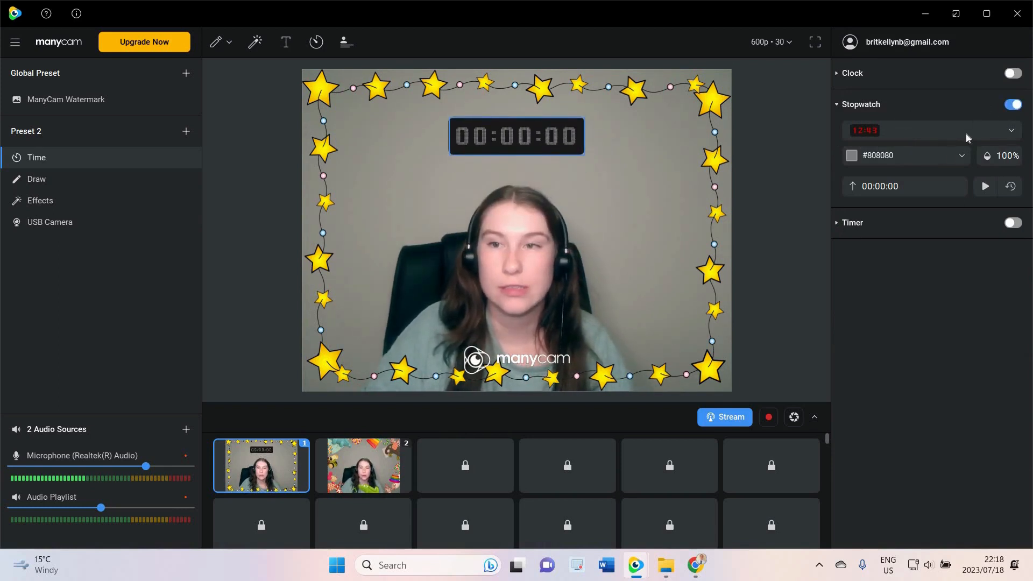
# Set the stopwatch digit color to blue #1400ff
pyautogui.click(947, 155)
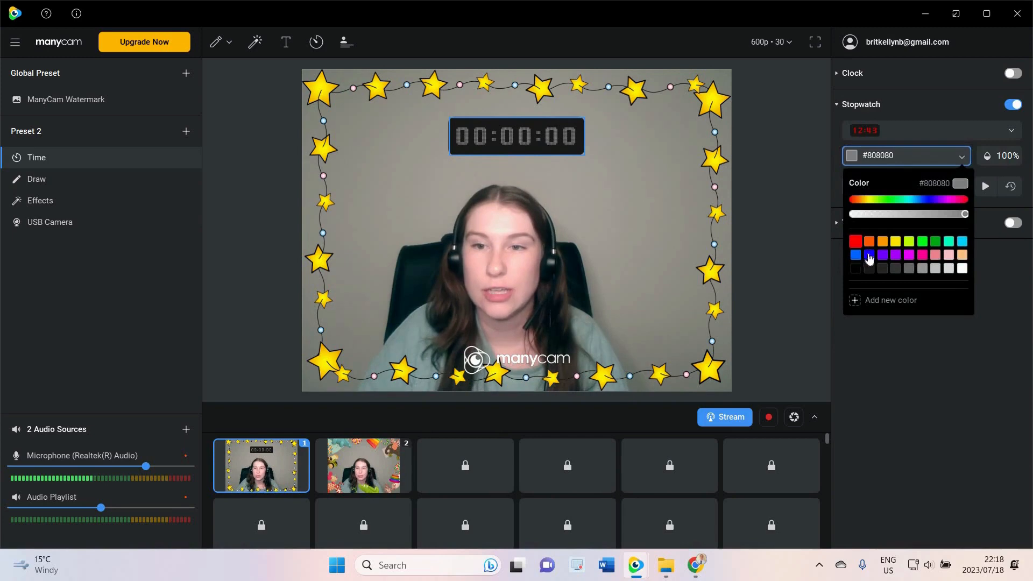
pyautogui.press('Escape')
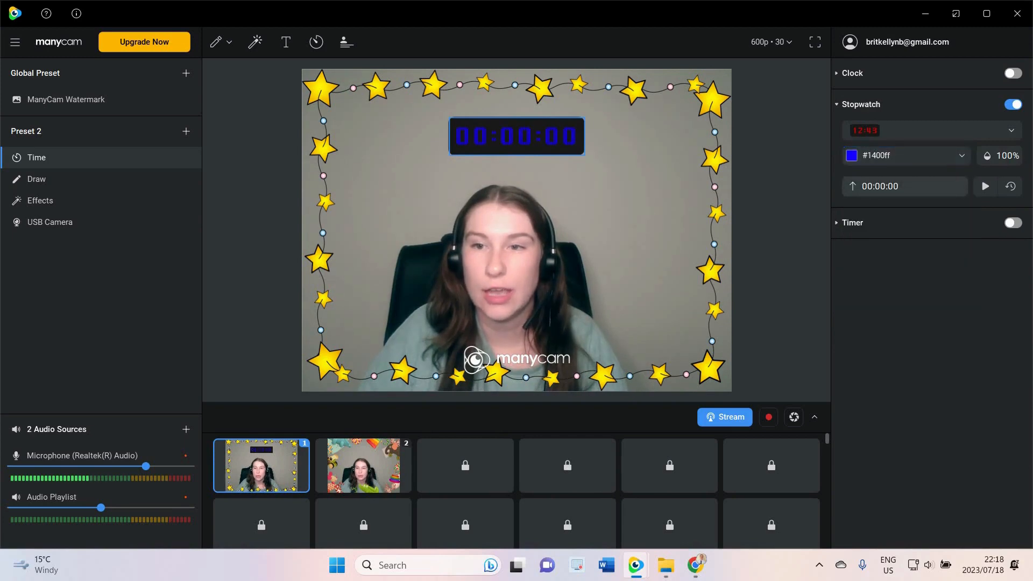
# Start the stopwatch, reset it, and pause it
pyautogui.click(1016, 188)
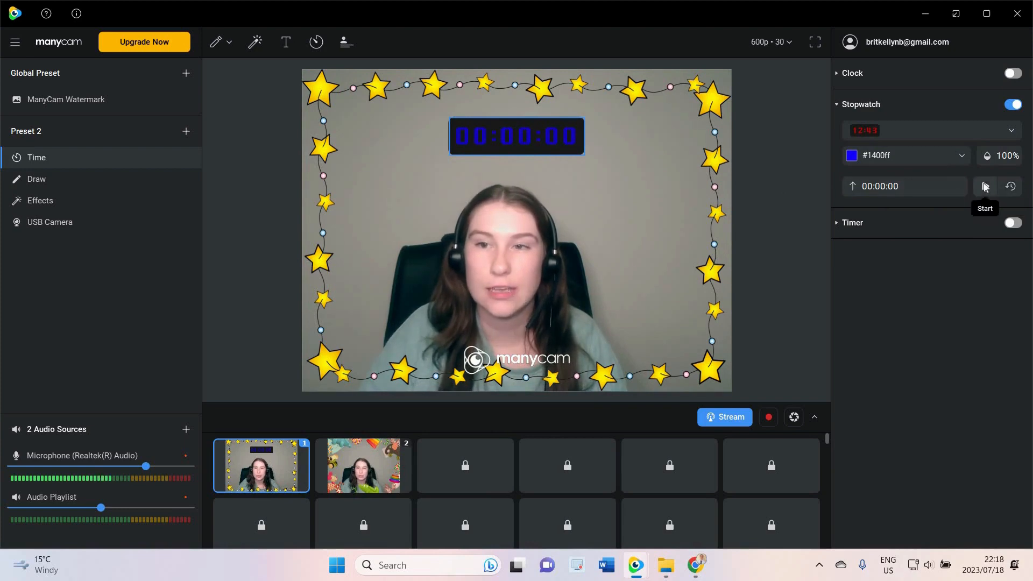
pyautogui.click(985, 186)
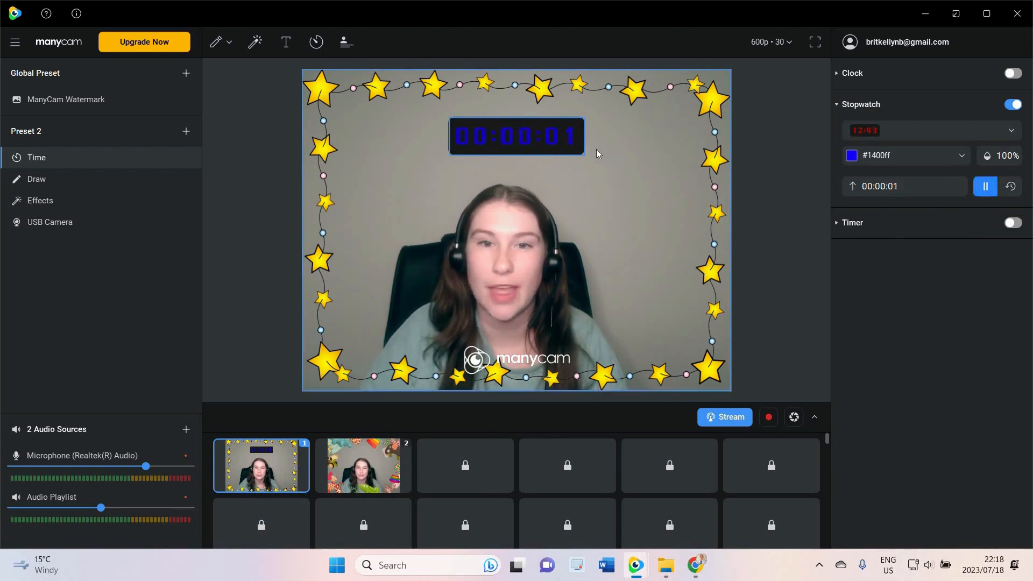
pyautogui.click(1003, 188)
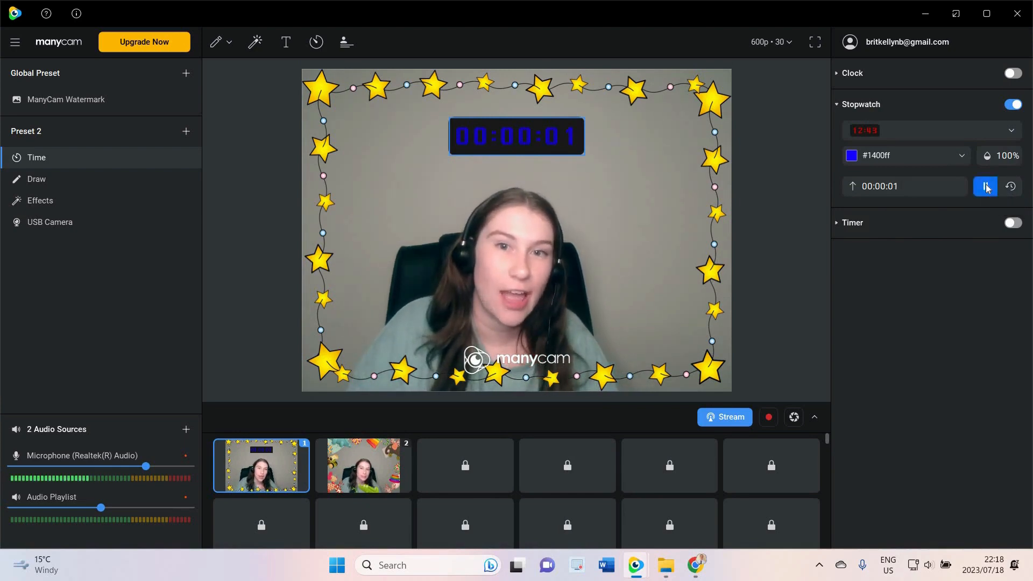
pyautogui.click(985, 186)
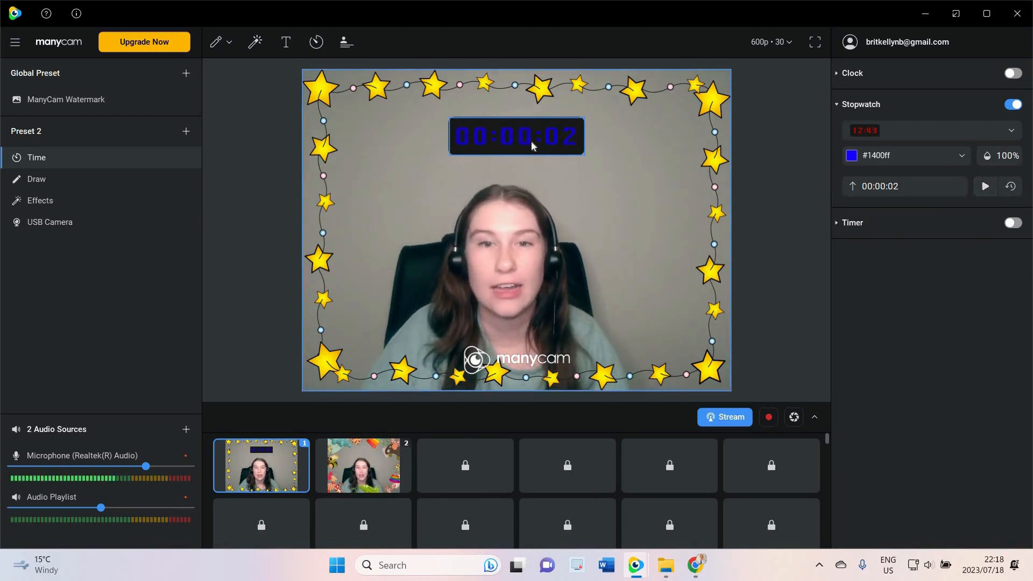
# Move the stopwatch display slightly left and down on the video
pyautogui.moveTo(529, 131)
pyautogui.mouseDown()
pyautogui.moveTo(510, 144)
pyautogui.moveTo(532, 145)
pyautogui.moveTo(513, 138)
pyautogui.mouseUp()
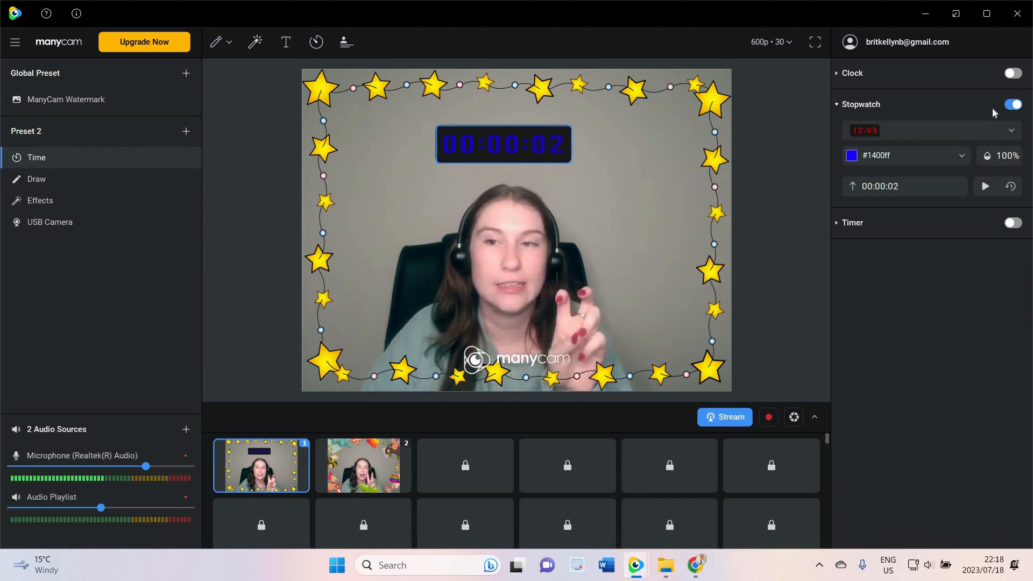
# Switch off the stopwatch and delete the Time layer
pyautogui.click(1010, 105)
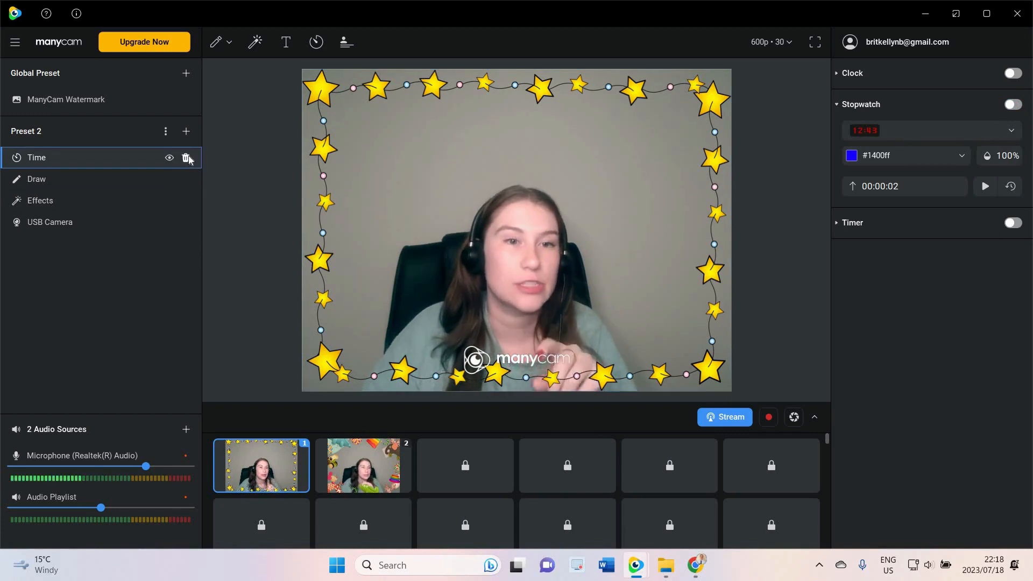
pyautogui.click(186, 157)
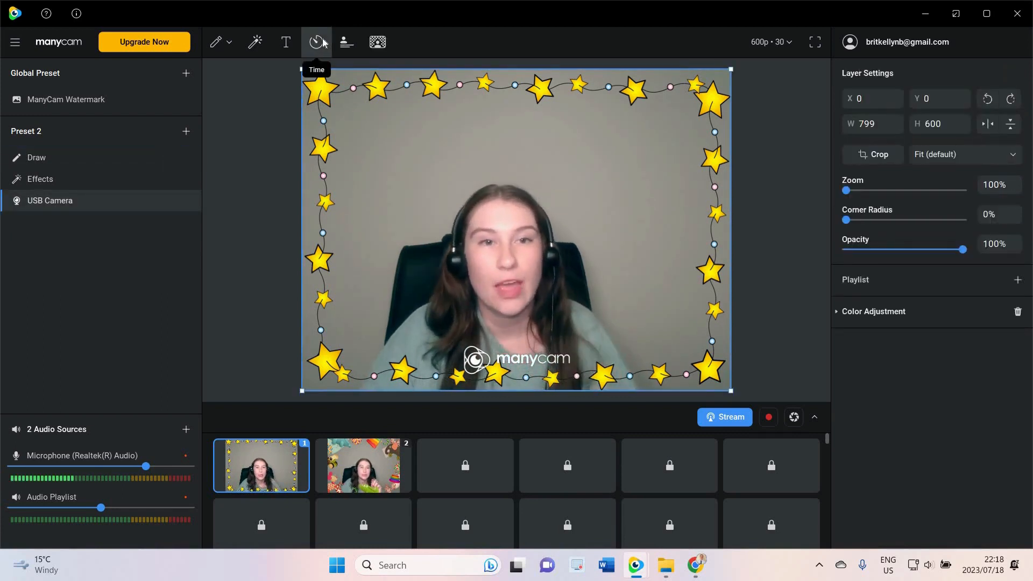
# Add a Titles layer and try to enable Title 1, closing the upgrade prompt
pyautogui.click(346, 41)
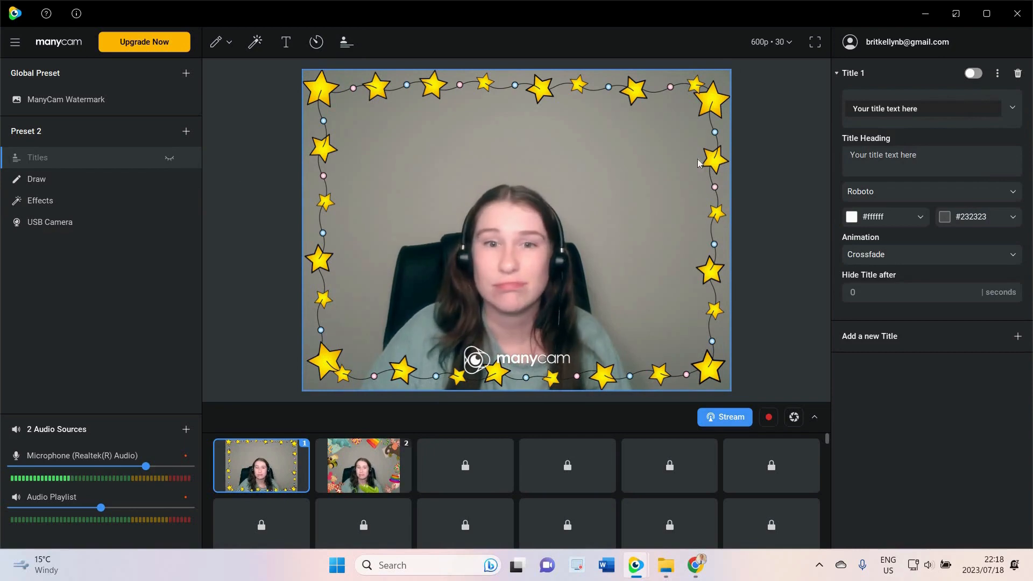
pyautogui.click(974, 73)
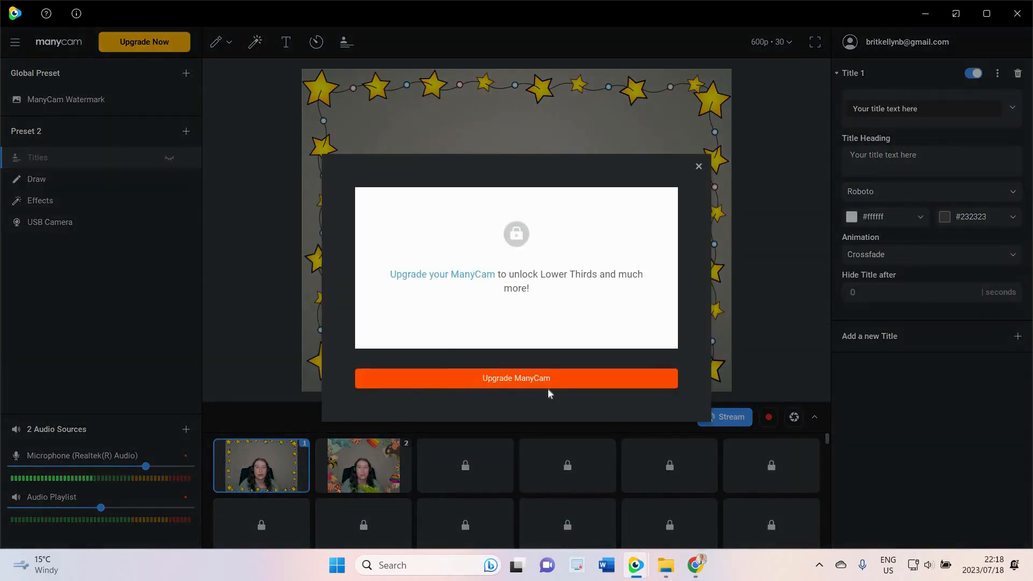
pyautogui.click(699, 167)
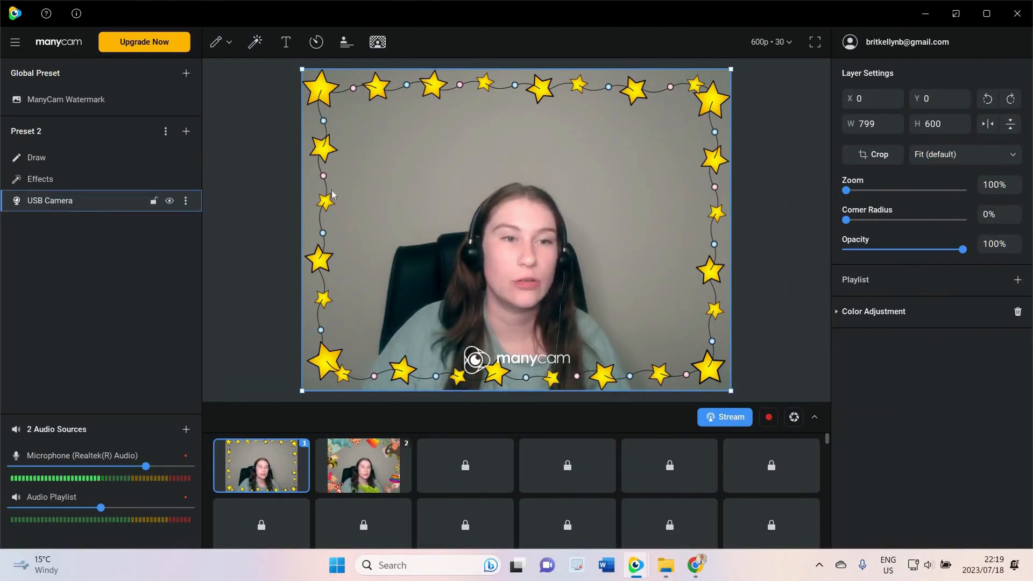
# Turn on Replace Background for the camera and expand and collapse its Advanced Settings
pyautogui.click(379, 44)
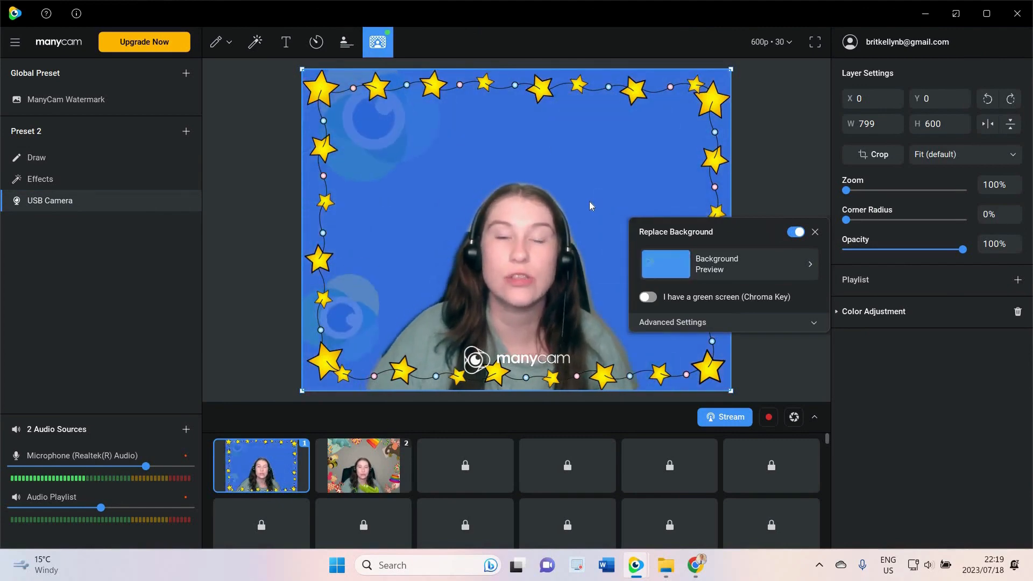
pyautogui.click(813, 323)
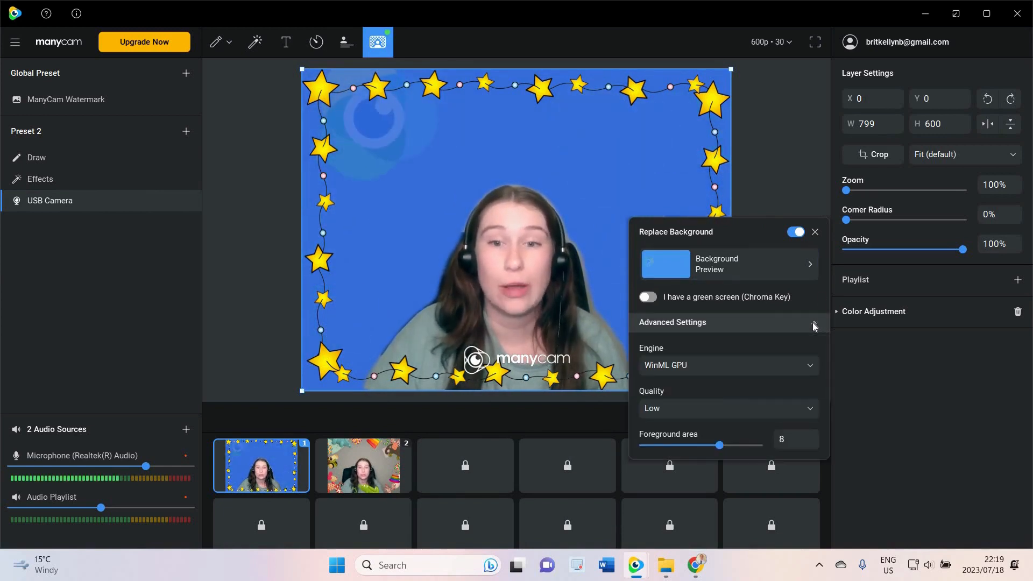
pyautogui.click(813, 323)
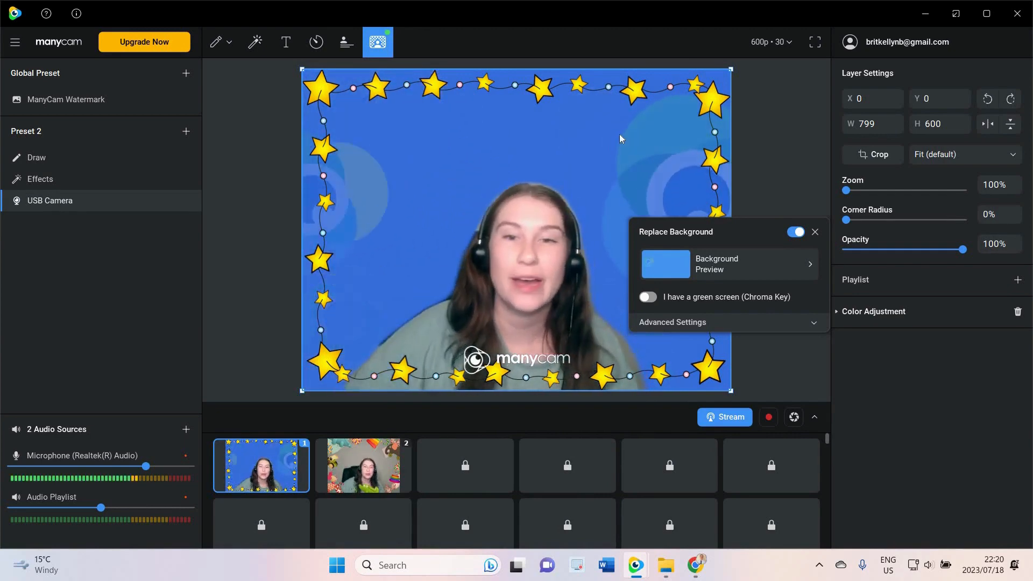
pyautogui.click(812, 321)
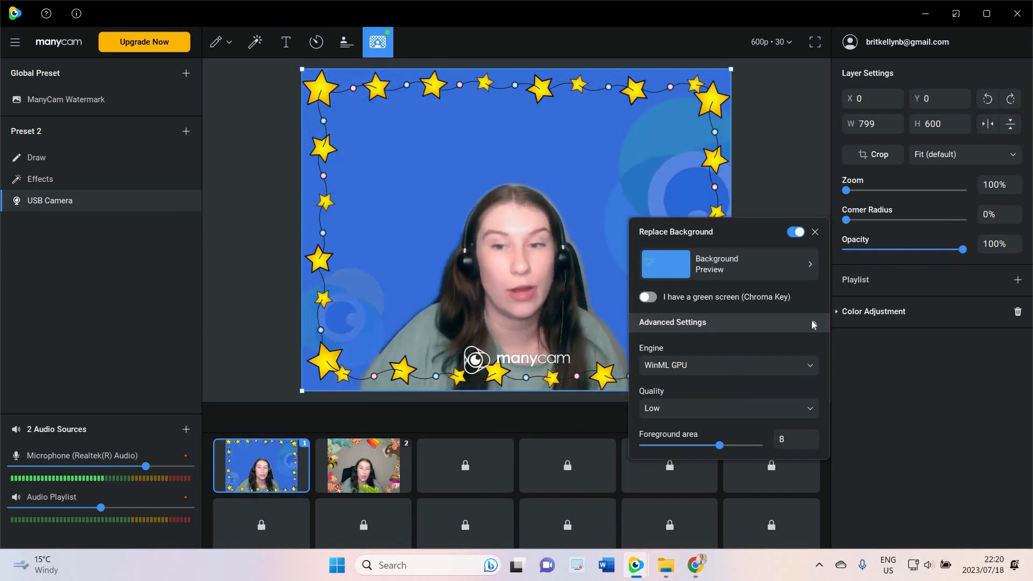
pyautogui.click(812, 321)
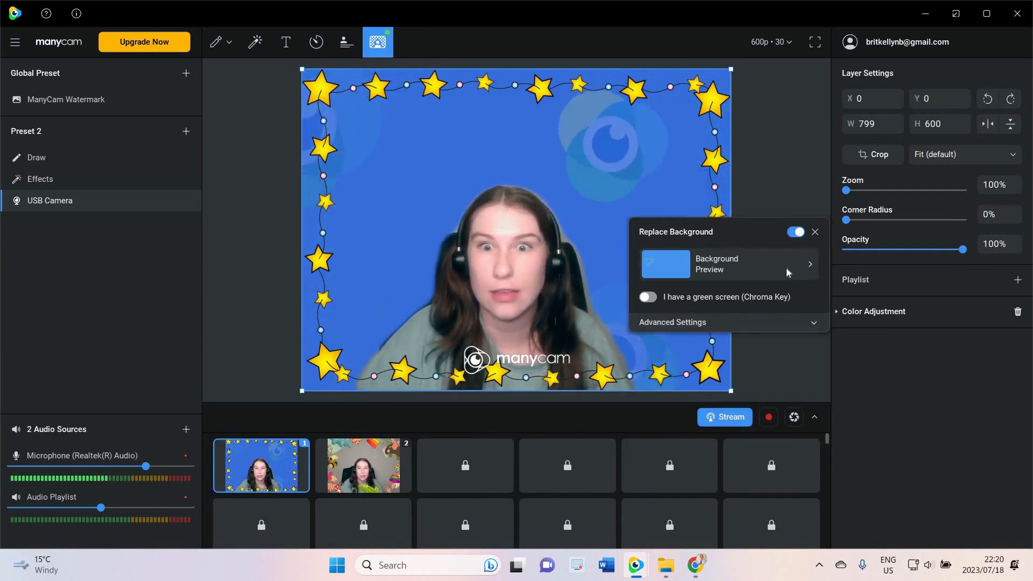
# Open the background library and browse its Image and Video backgrounds before returning
pyautogui.click(786, 268)
pyautogui.scroll(-3, 735, 339)
pyautogui.scroll(-10, 735, 338)
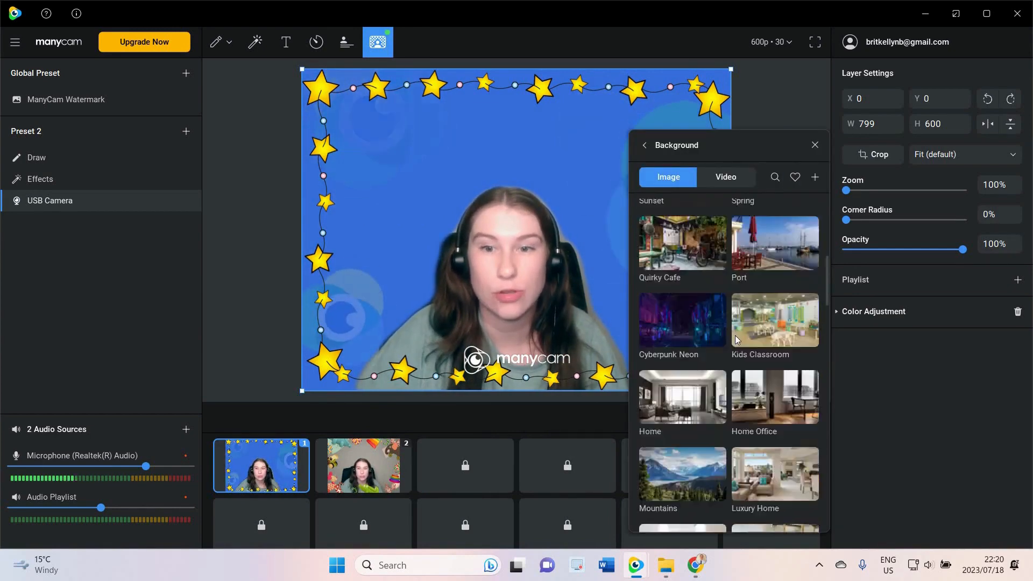
pyautogui.scroll(12, 733, 318)
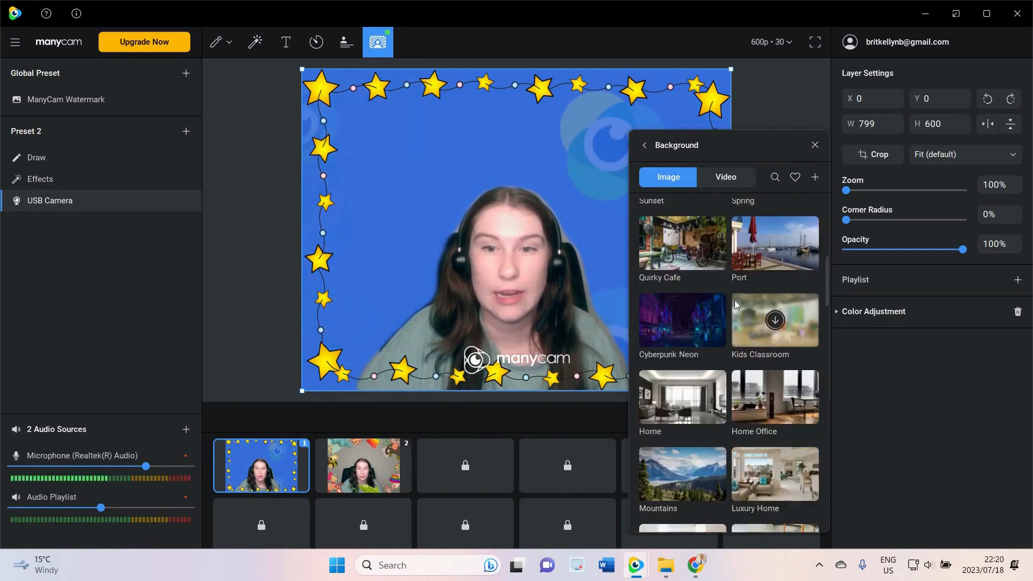
pyautogui.click(725, 180)
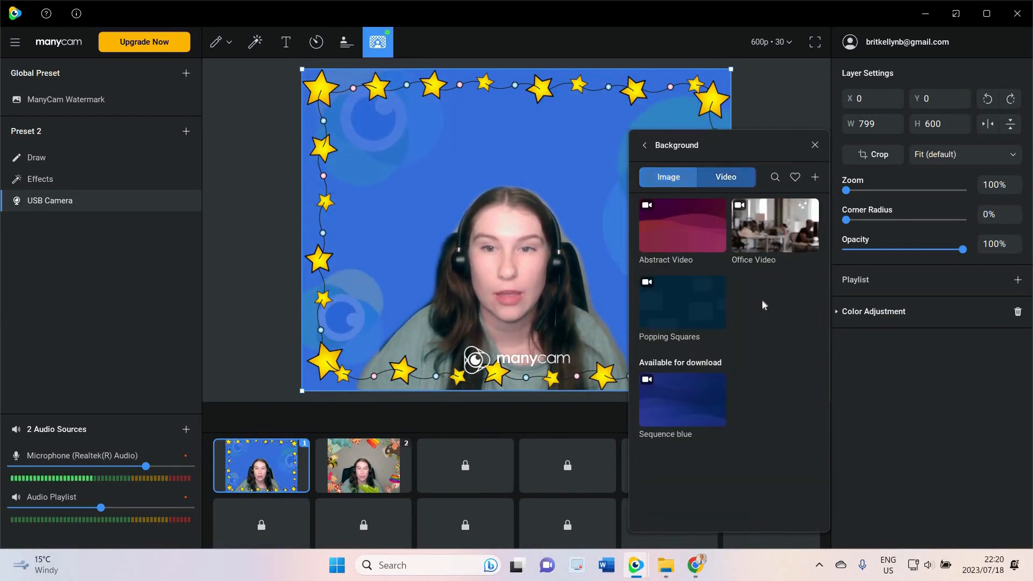
pyautogui.click(668, 178)
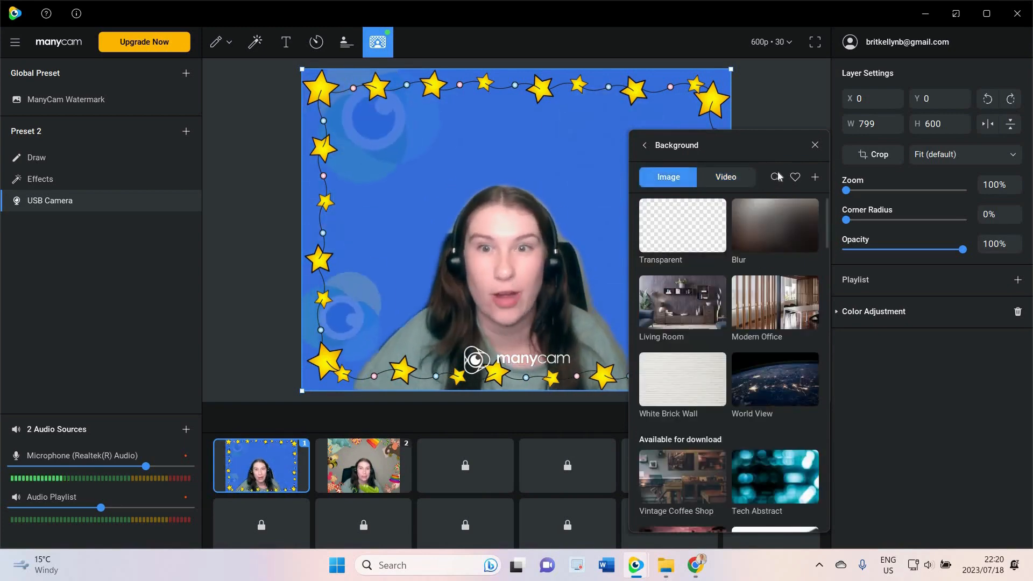
pyautogui.click(718, 147)
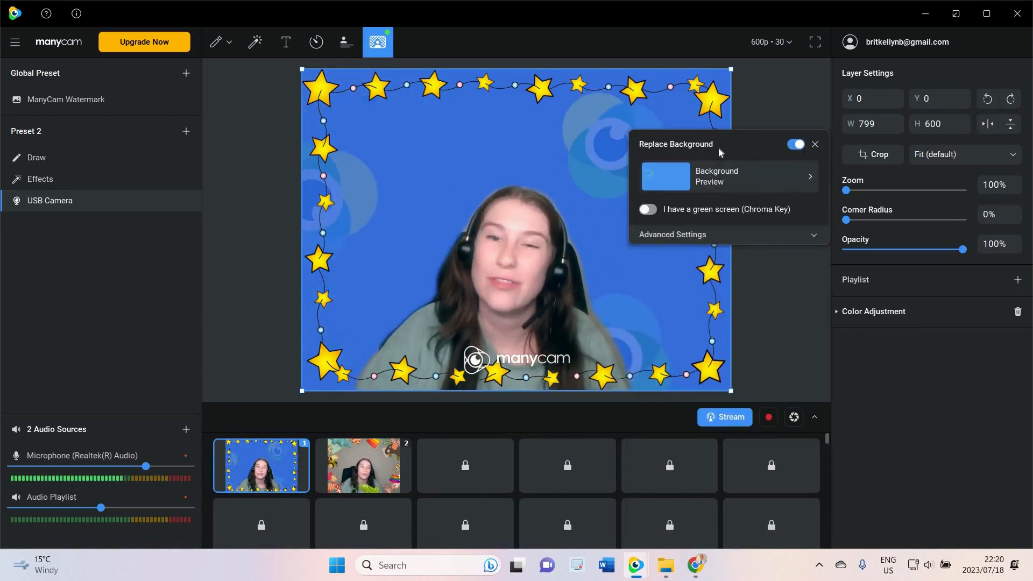
# Switch Replace Background off and close its panel
pyautogui.click(795, 144)
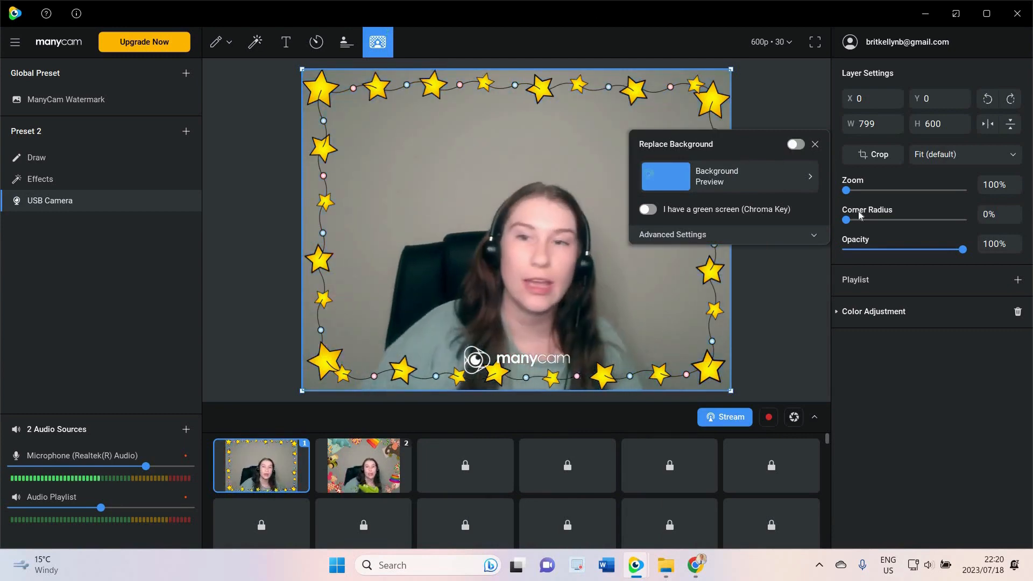
pyautogui.click(223, 143)
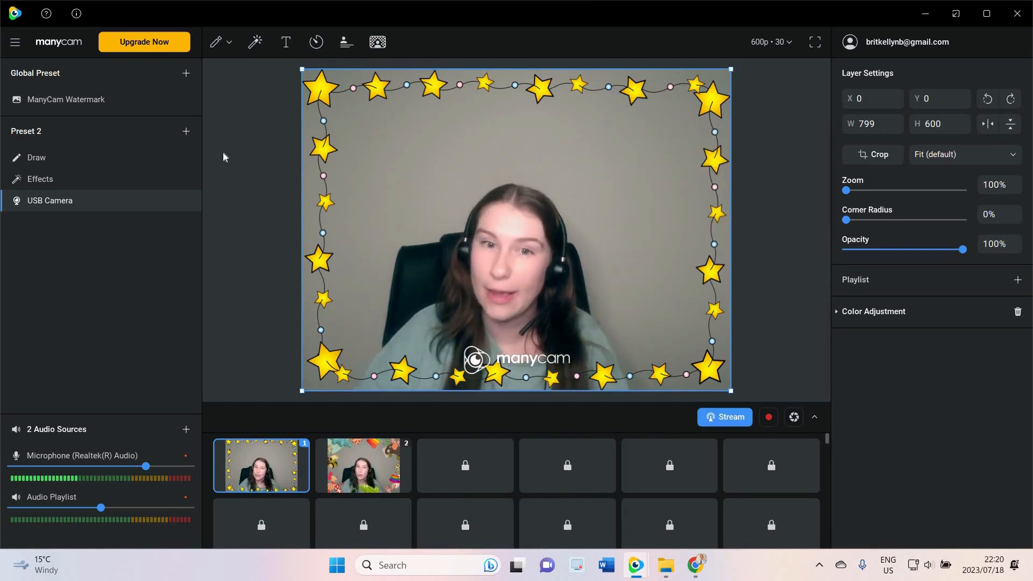